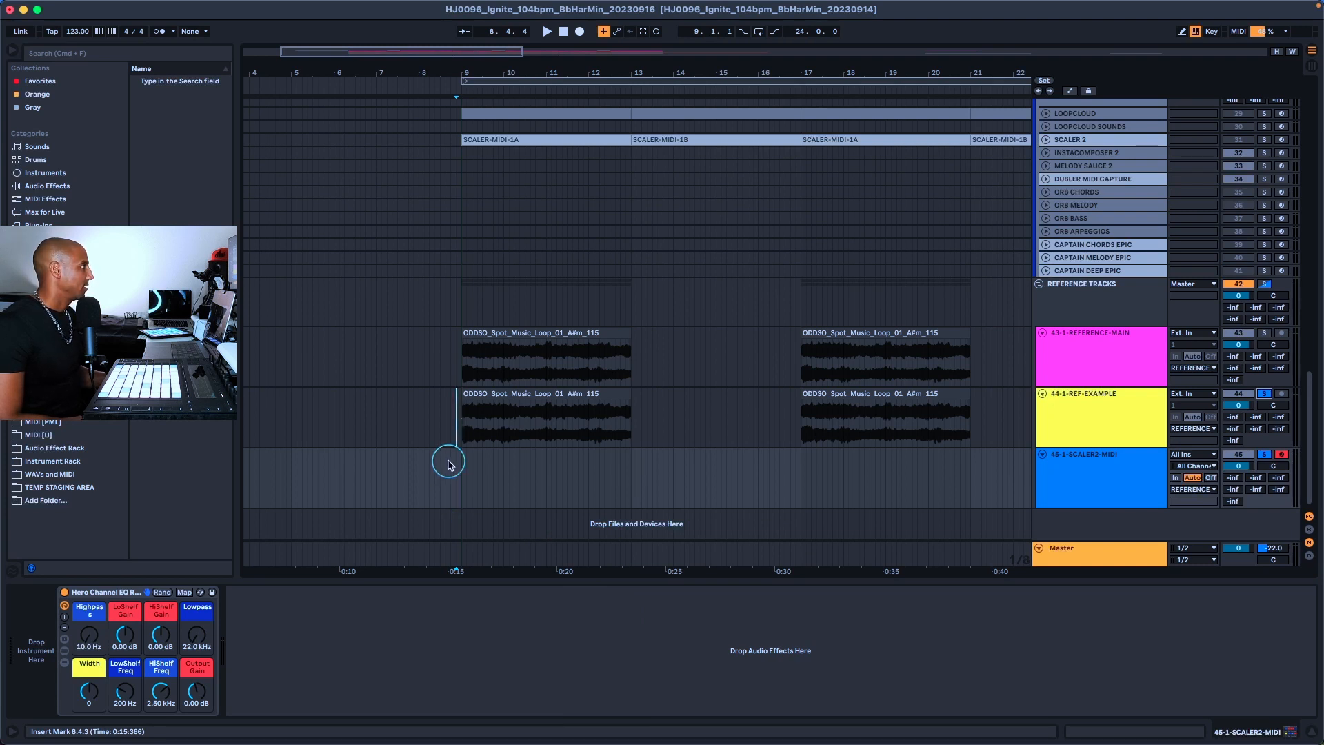
# Step: Play back the reference loop and insert Scaler 2 from the music theory plug-ins on the 45-1-SCALER2-MIDI track
pyautogui.press('space')
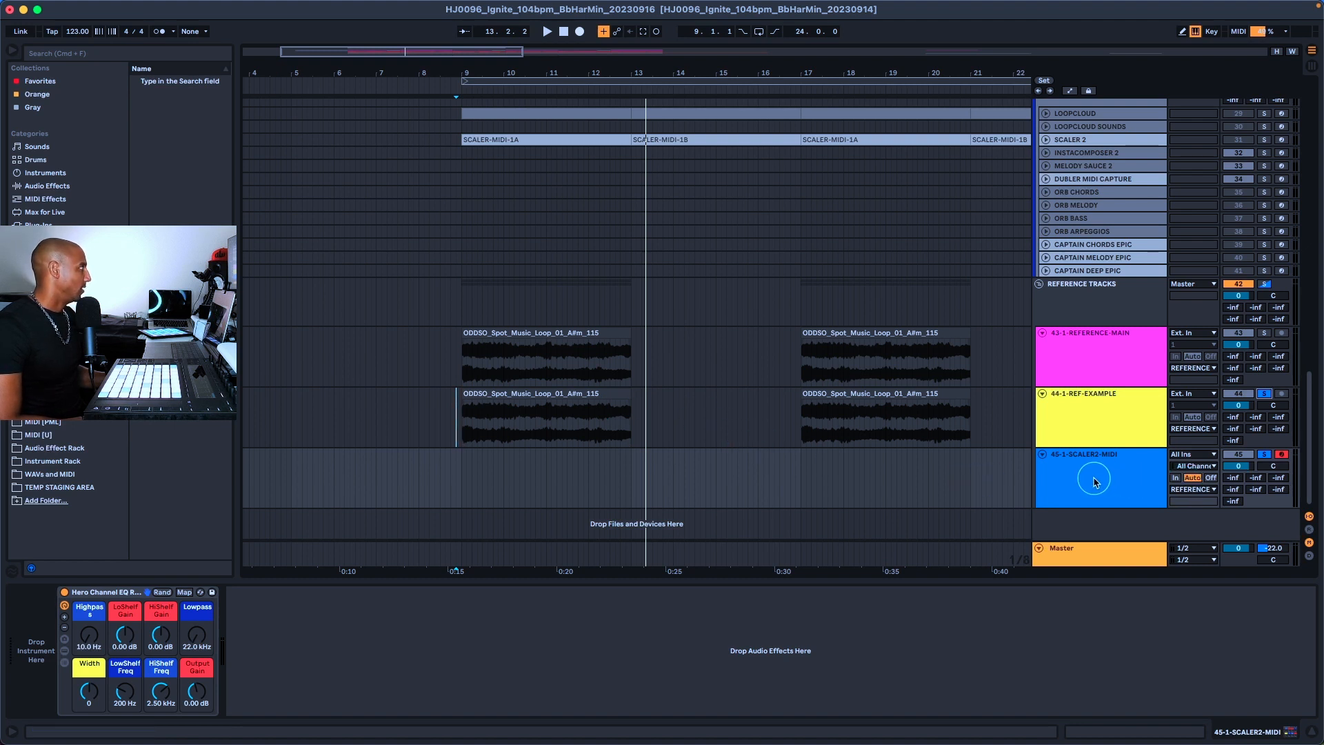
pyautogui.click(1062, 475)
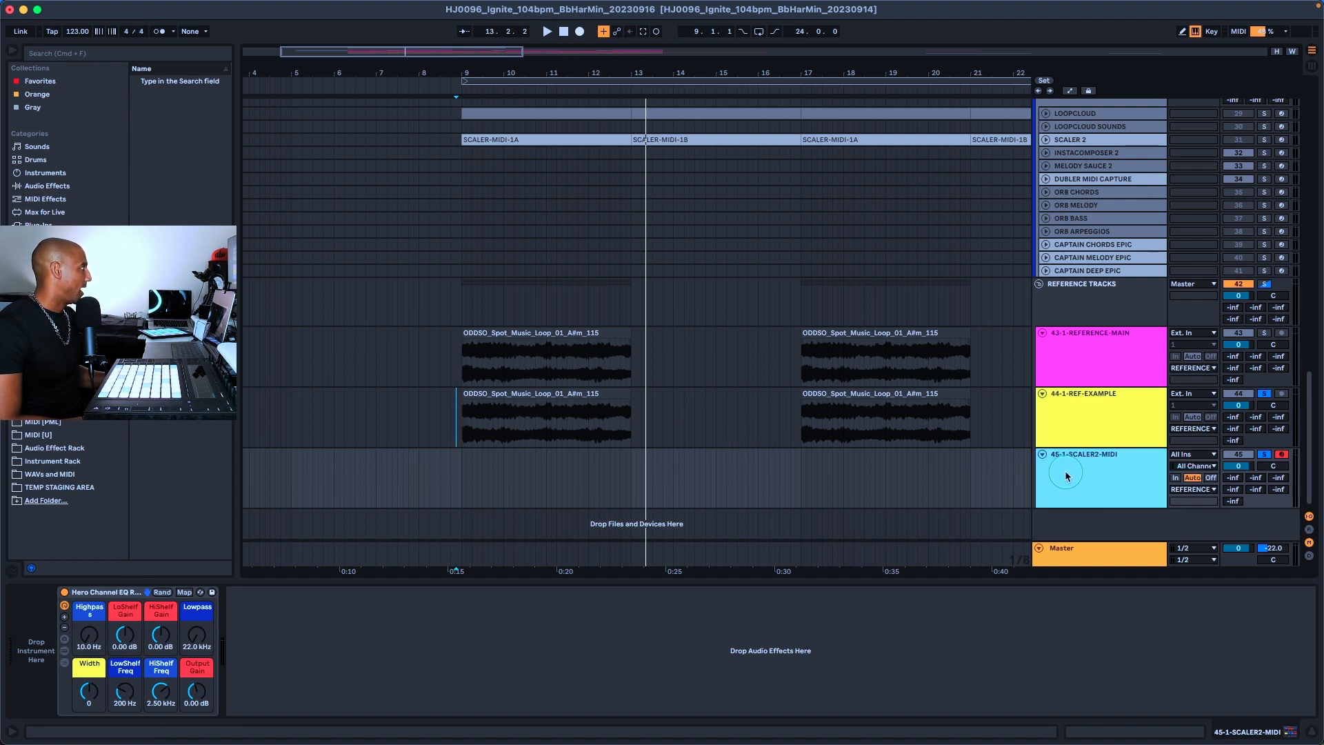
pyautogui.rightClick(1066, 476)
pyautogui.moveTo(1076, 476)
pyautogui.moveTo(1094, 528)
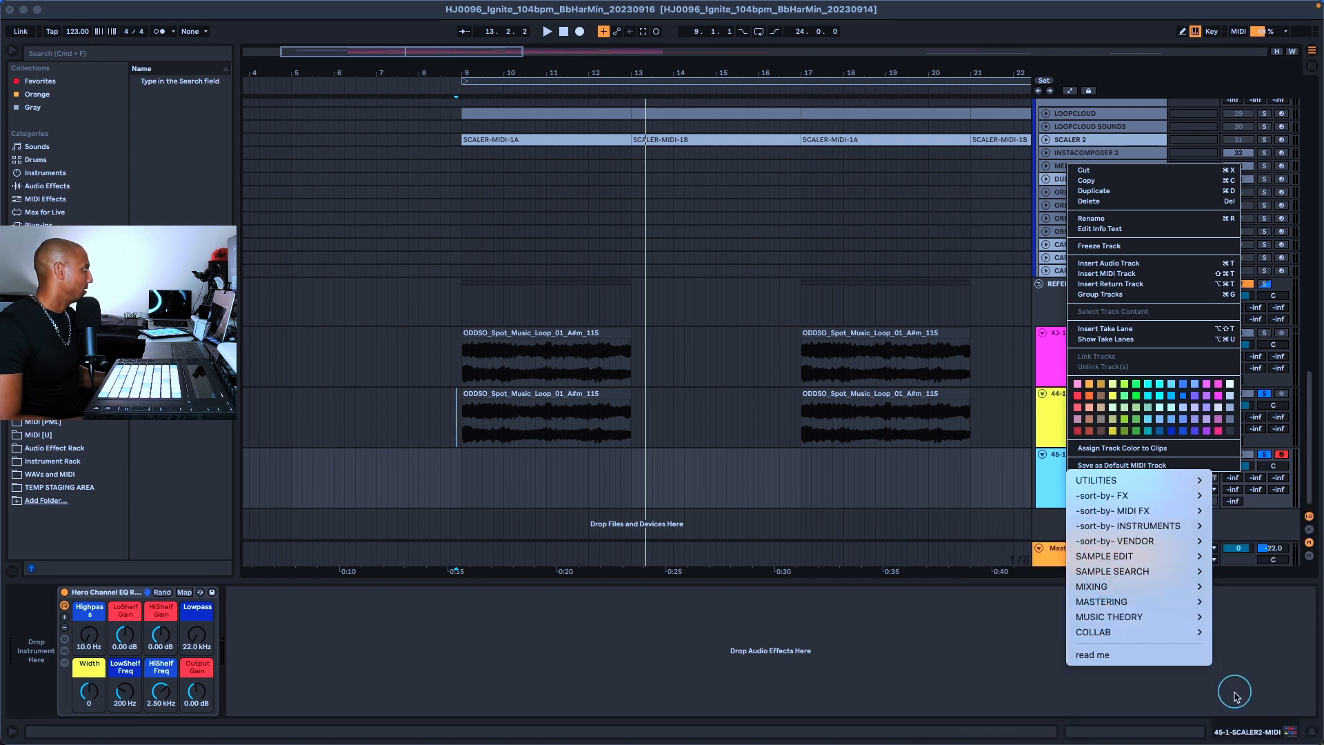
pyautogui.moveTo(1172, 617)
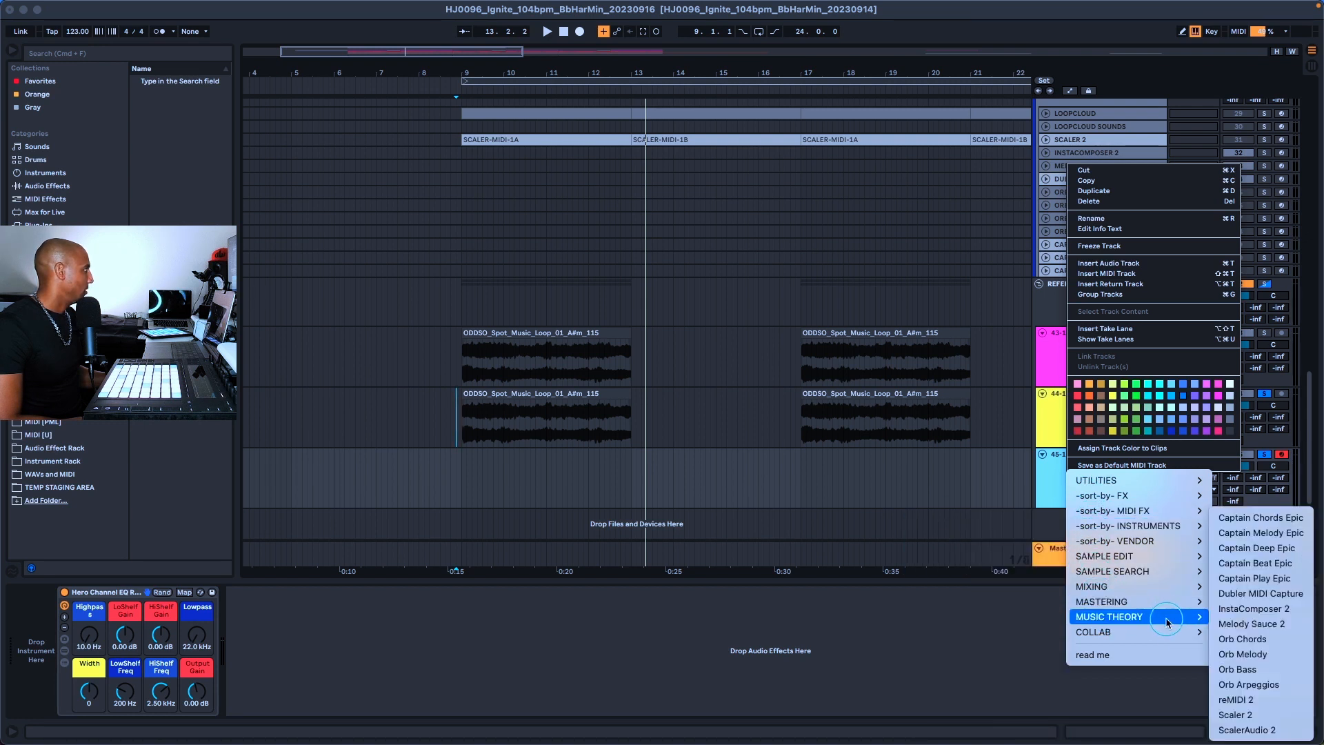
pyautogui.click(1236, 715)
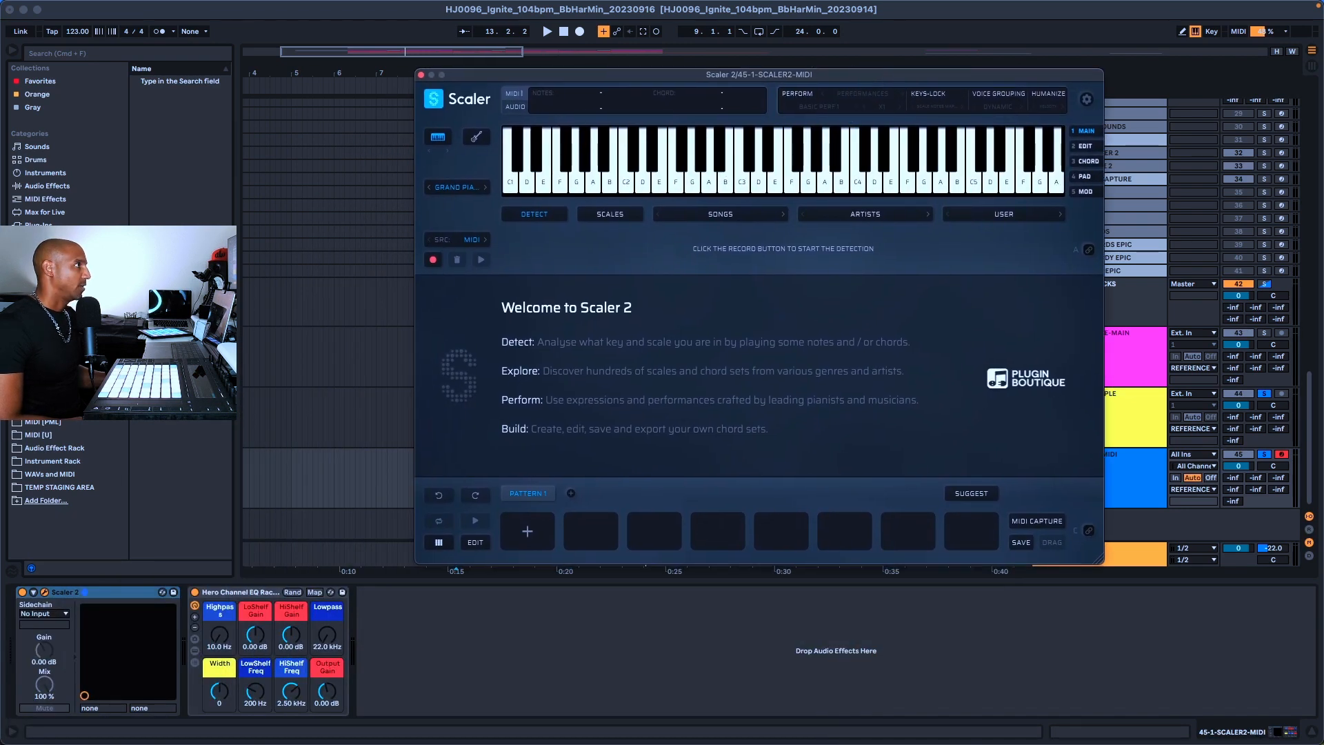
# Step: Load the reference loop clip from the 44-1-REF-EXAMPLE track into Scaler 2 and replace its current detection
pyautogui.press('super+Tab')
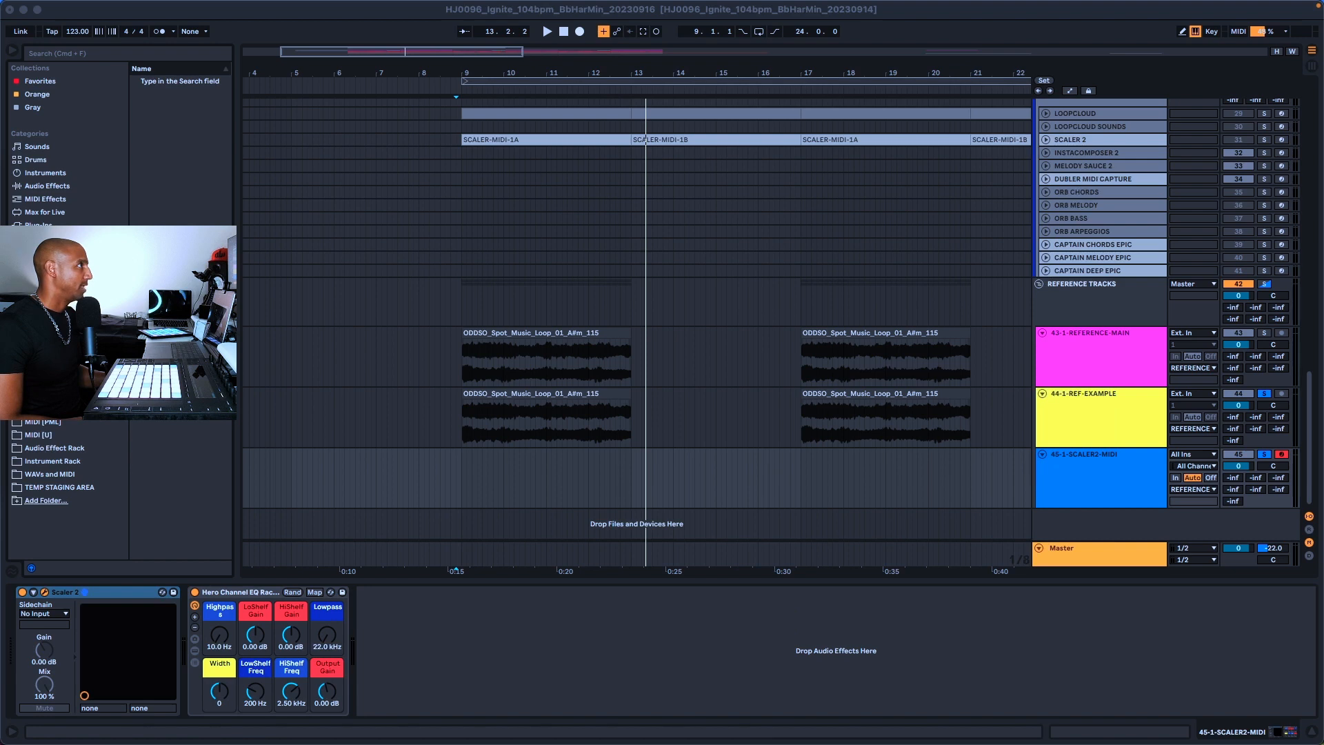
pyautogui.moveTo(494, 432); pyautogui.dragTo(742, 317)
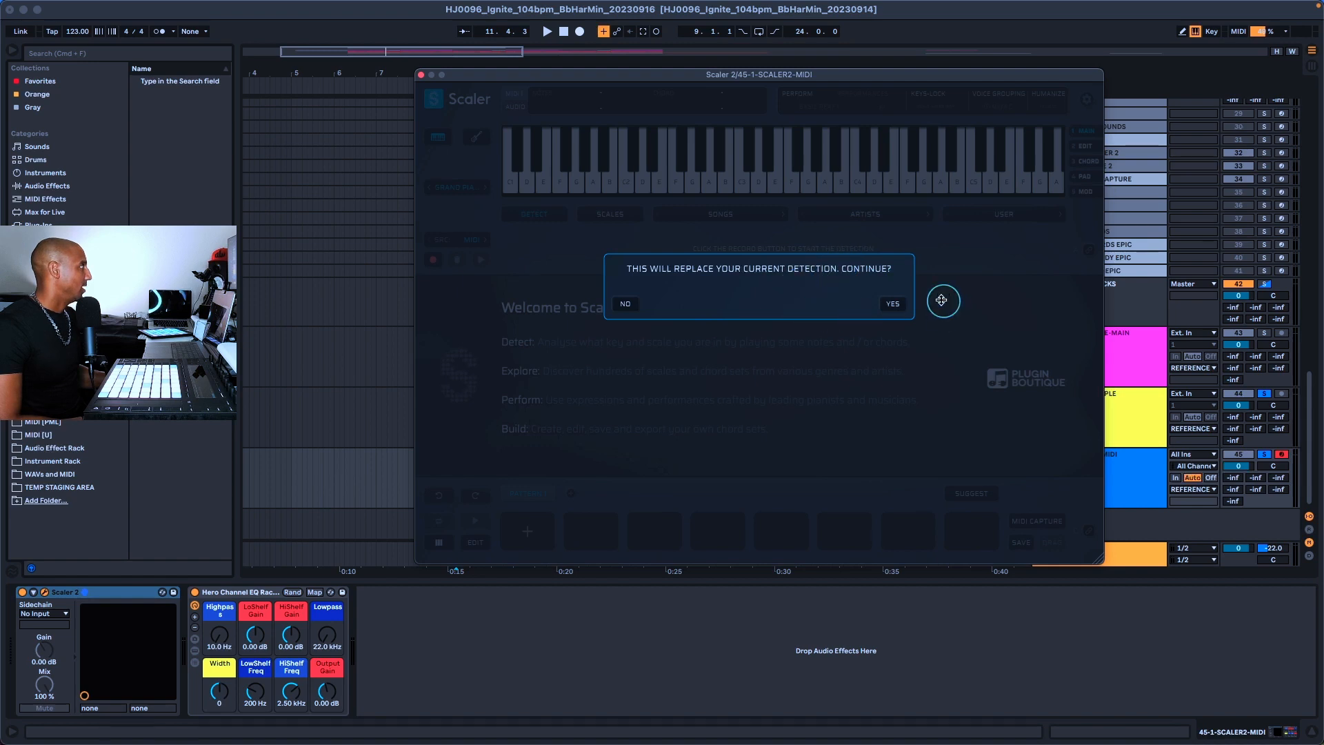
pyautogui.click(893, 306)
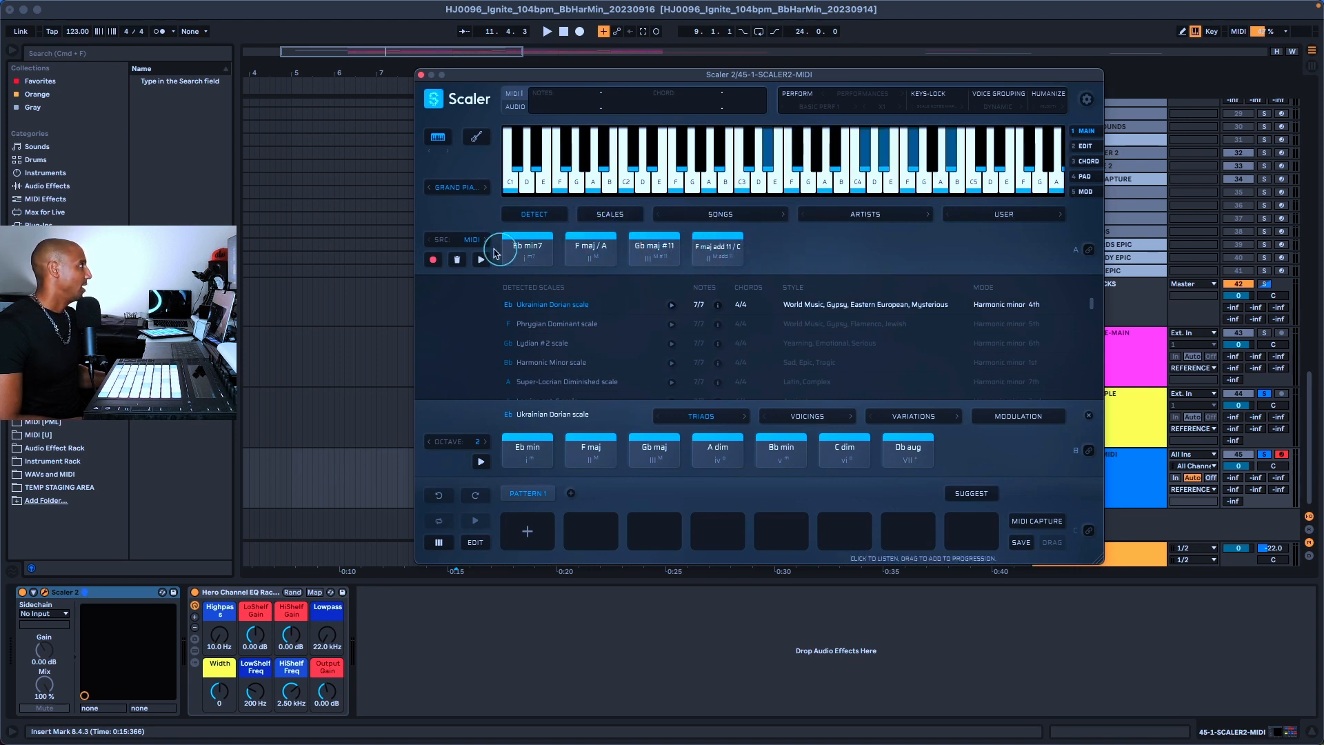
# Step: Audition the detected Eb min7, F maj/A, Gb maj #11 and F maj add 11/C chords in Scaler 2
pyautogui.moveTo(672, 81); pyautogui.dragTo(634, 225)
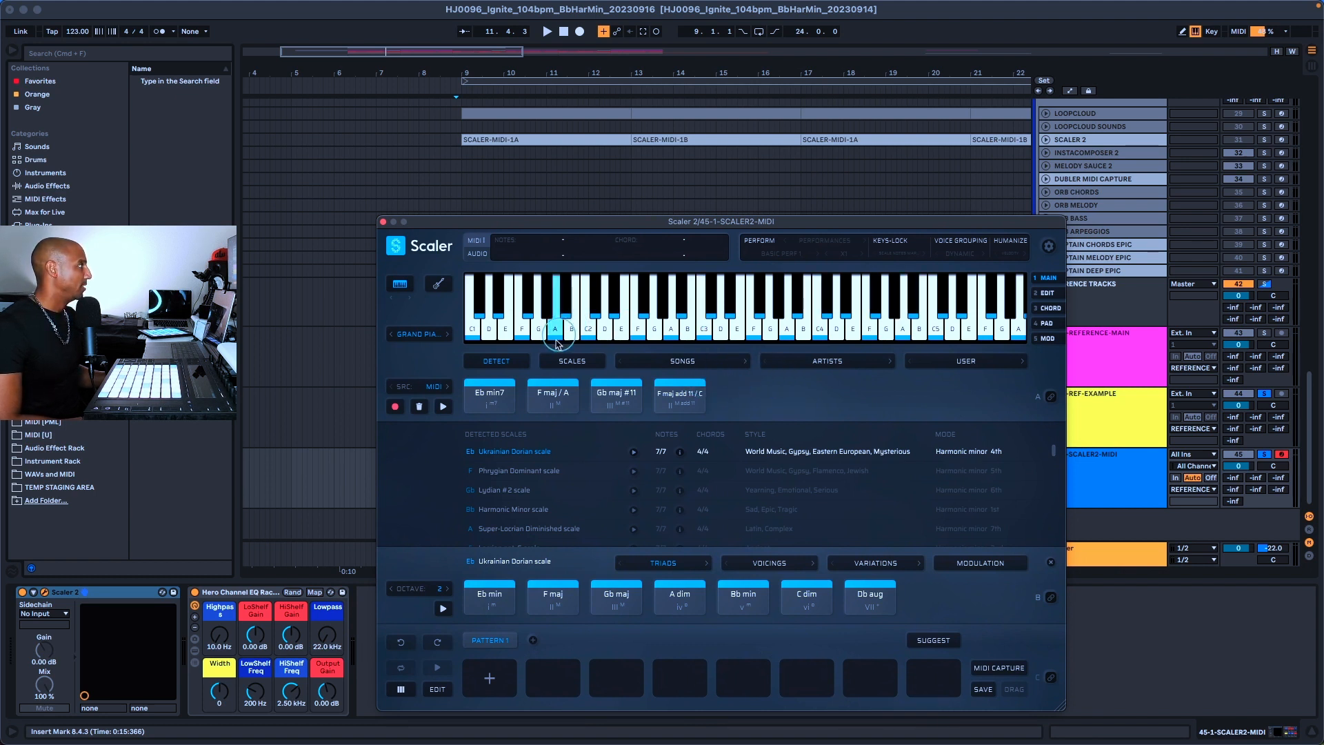
pyautogui.moveTo(646, 228); pyautogui.dragTo(652, 196)
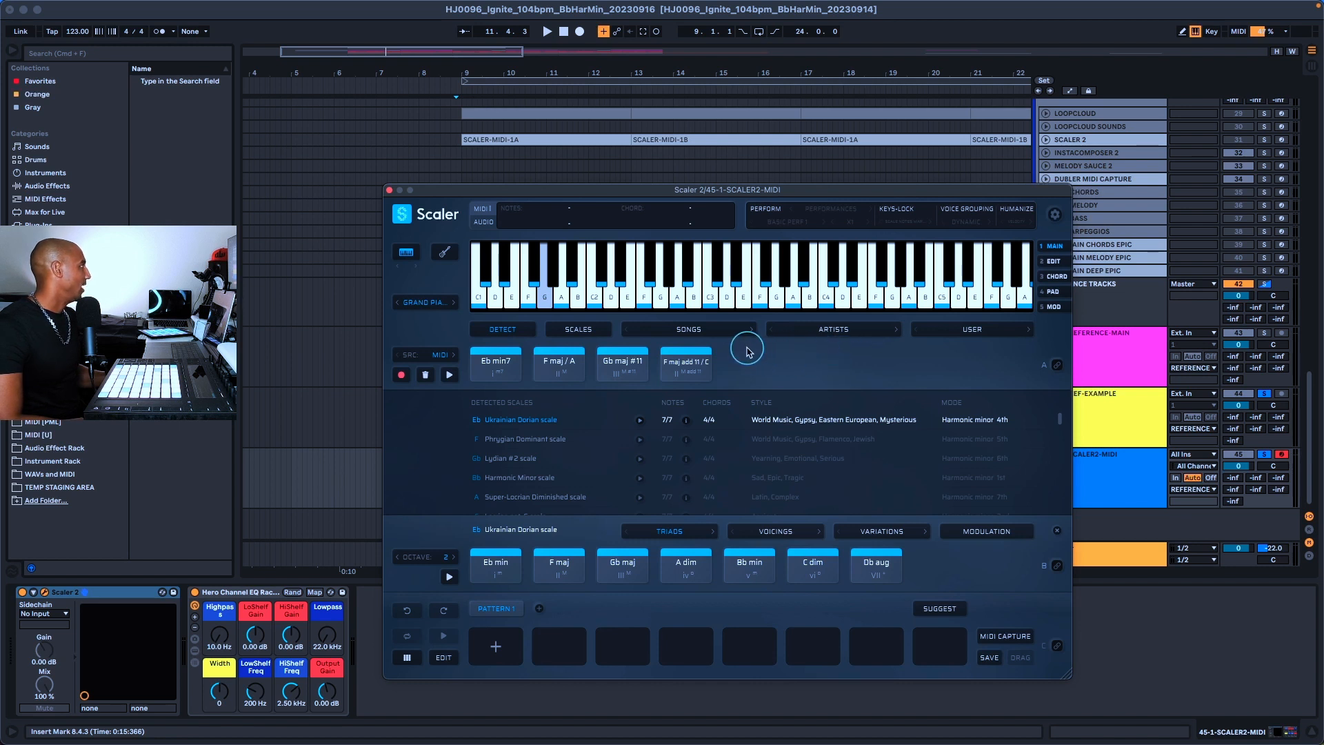
pyautogui.moveTo(847, 193); pyautogui.dragTo(898, 159)
pyautogui.click(548, 326)
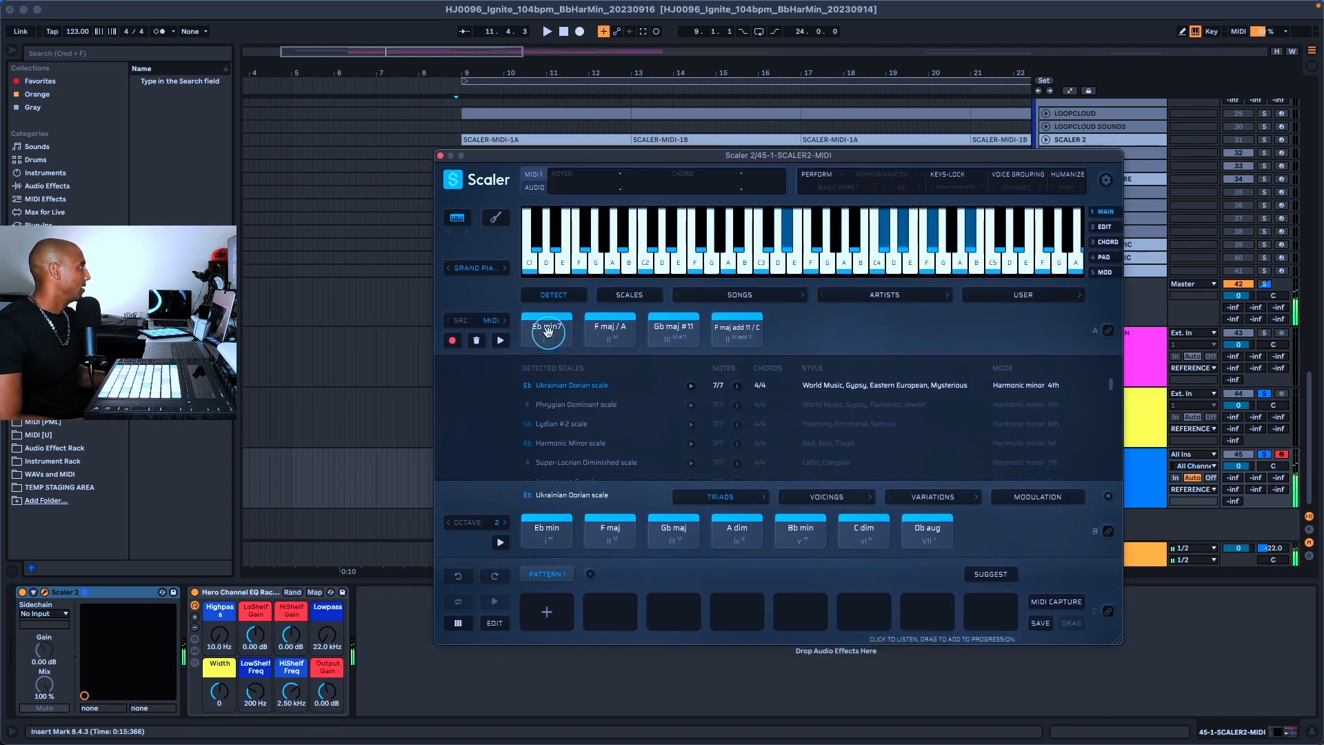
pyautogui.click(621, 329)
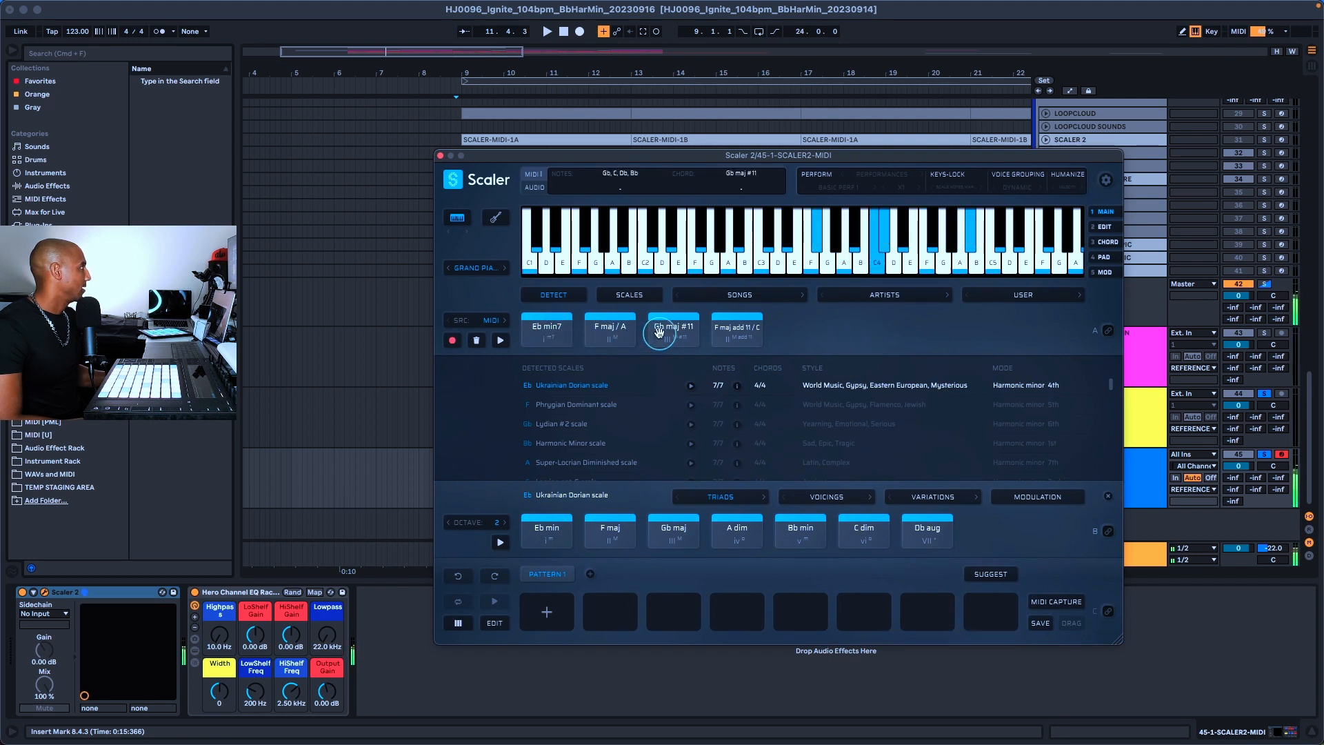
pyautogui.click(736, 331)
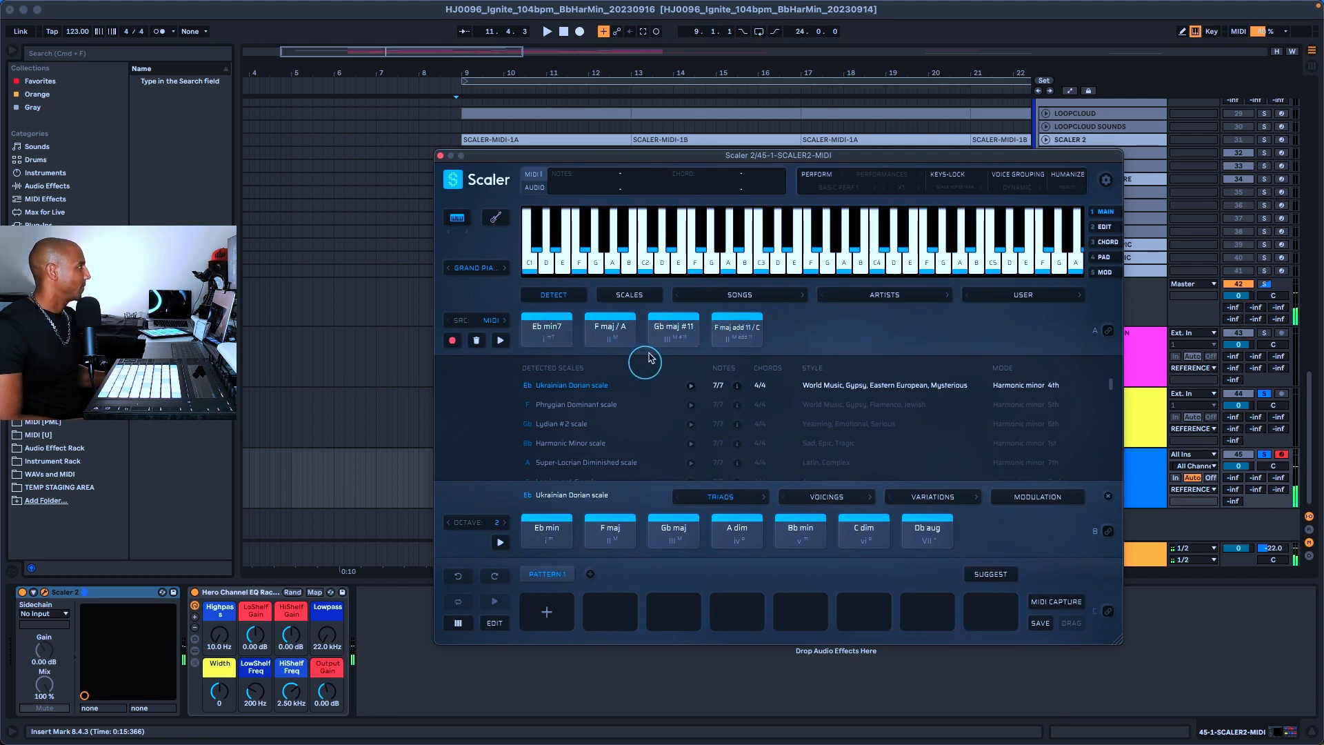
pyautogui.click(680, 333)
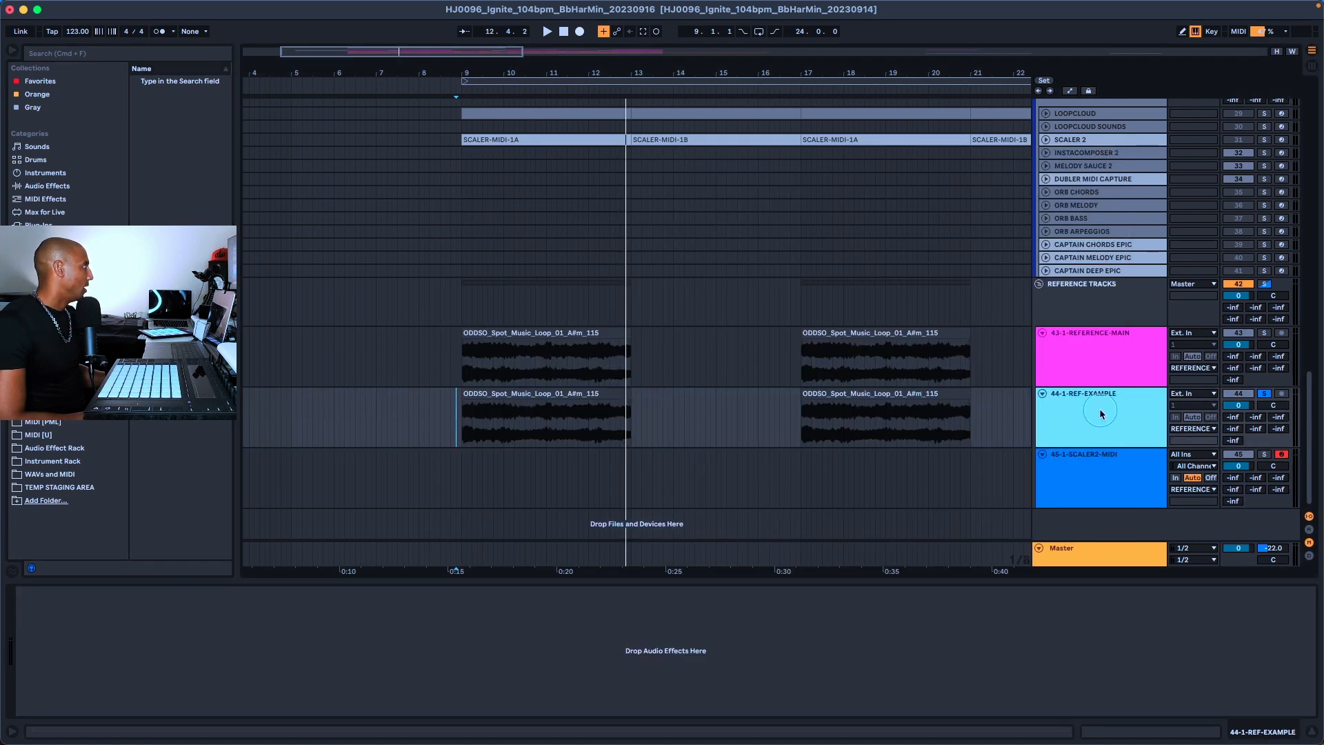
# Step: Insert ScalerAudio 2 on the 44-1-REF-EXAMPLE track and place its open window over the arrangement
pyautogui.rightClick(1077, 409)
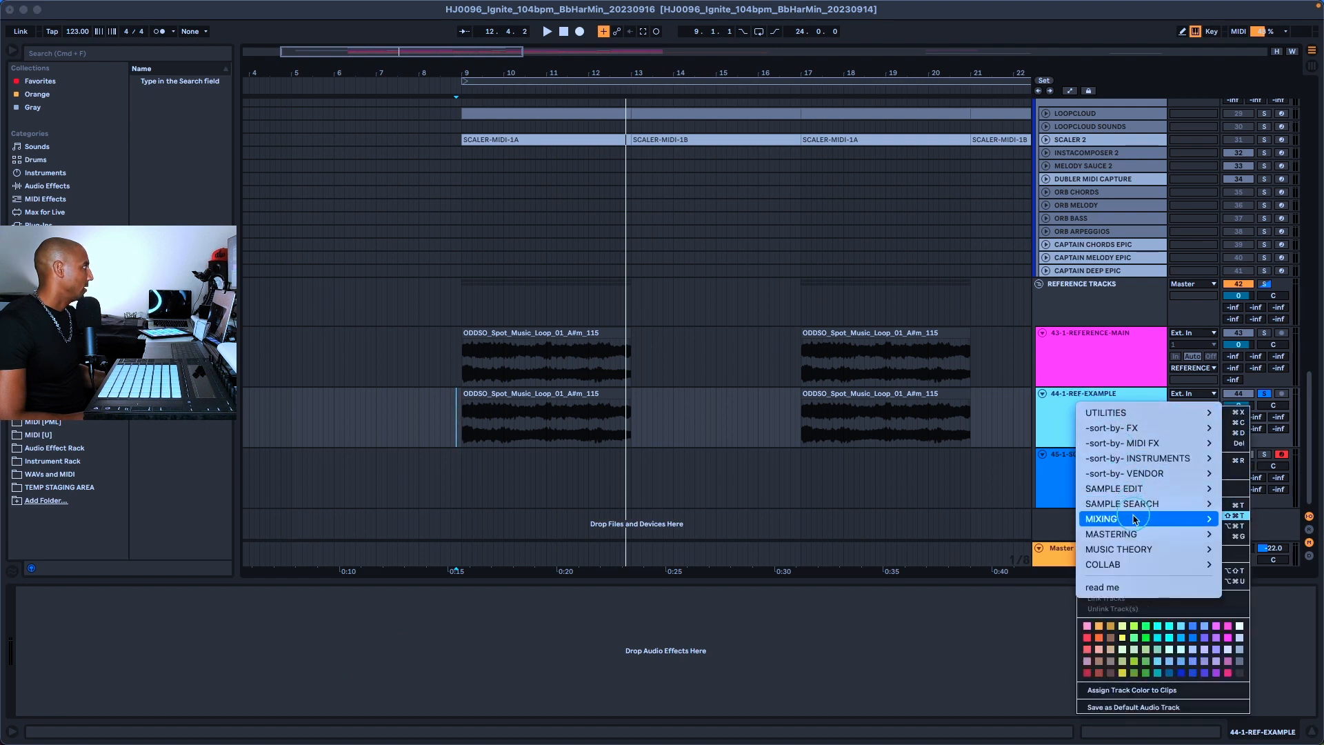
pyautogui.moveTo(1137, 549)
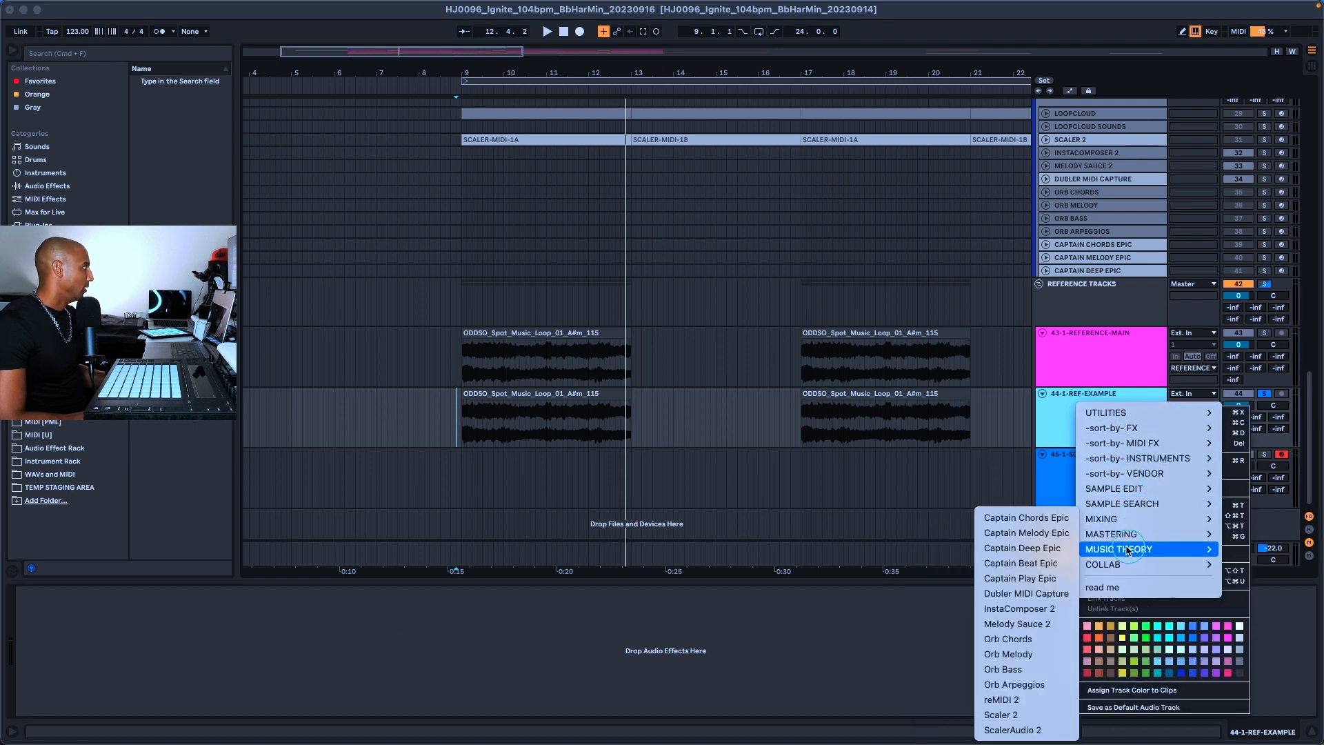
pyautogui.click(1027, 730)
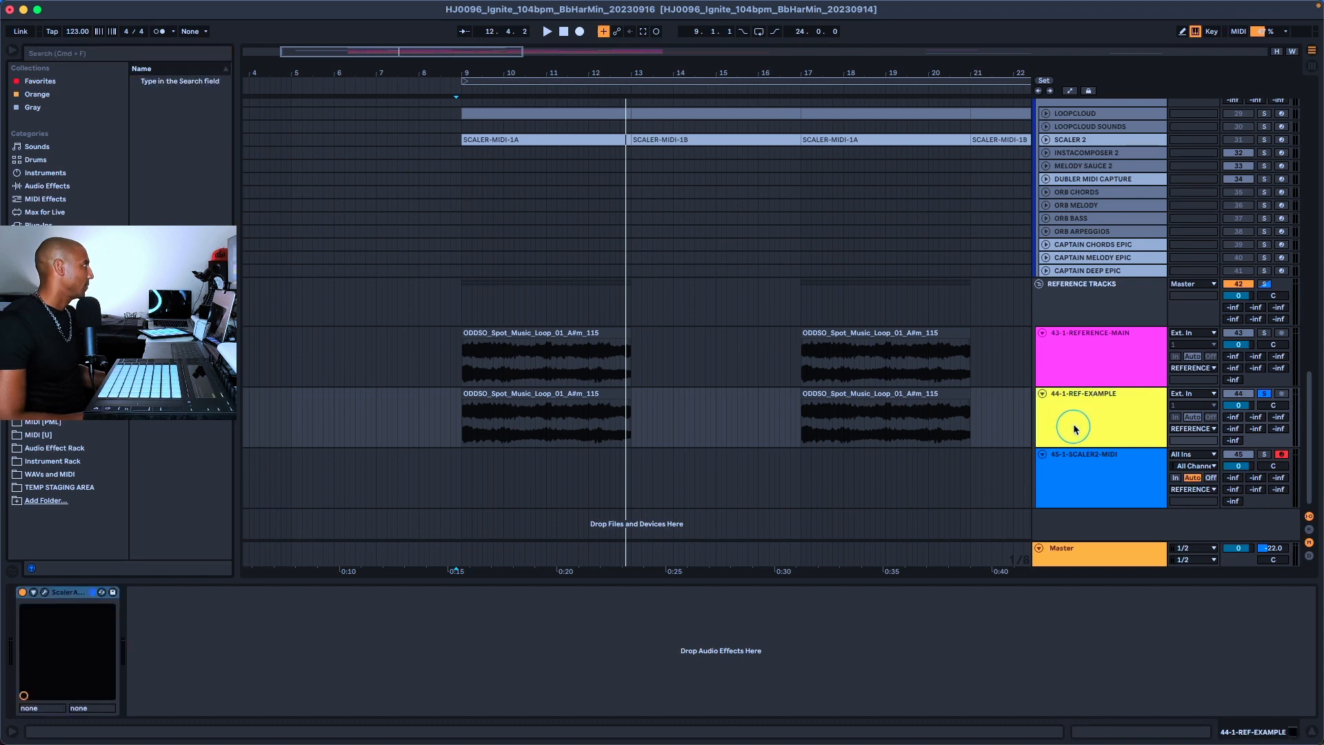
pyautogui.click(44, 593)
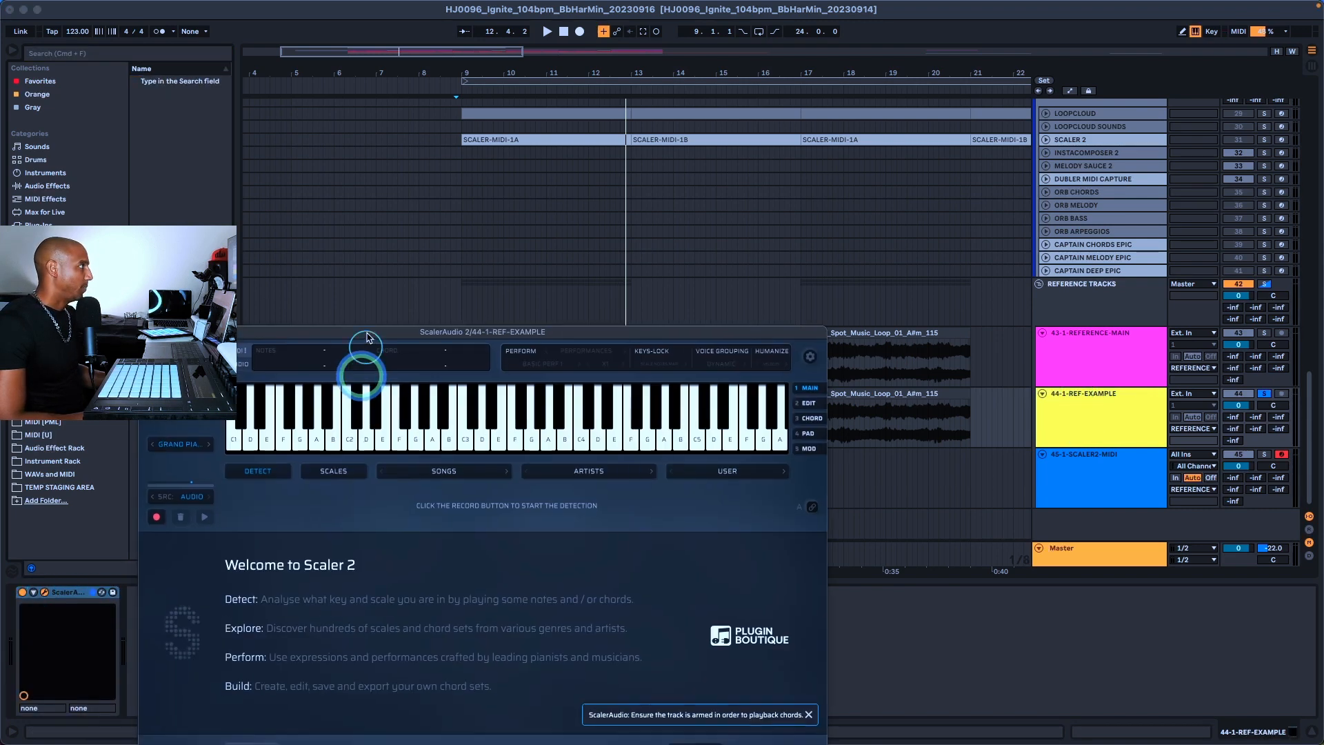
pyautogui.moveTo(365, 332); pyautogui.dragTo(510, 78)
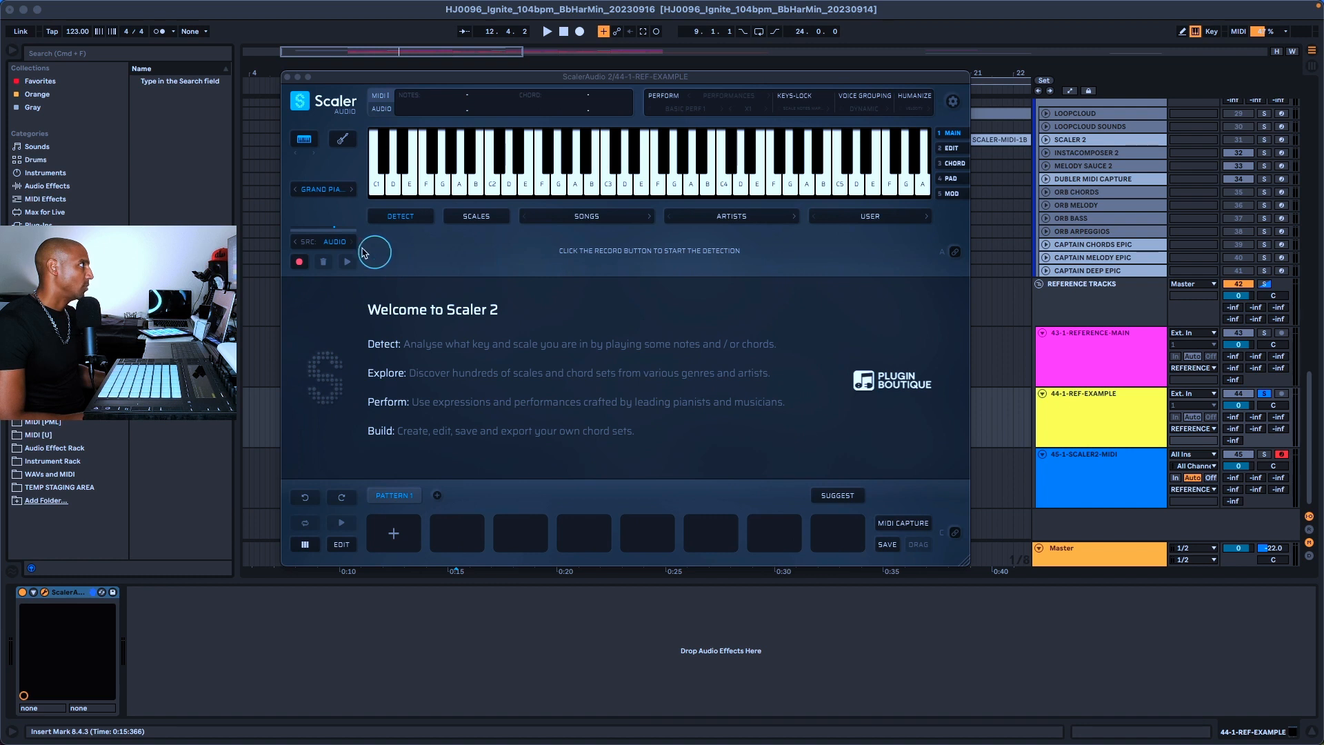
# Step: Keep the detection source on AUDIO and record a chord detection while the reference loop plays
pyautogui.click(821, 176)
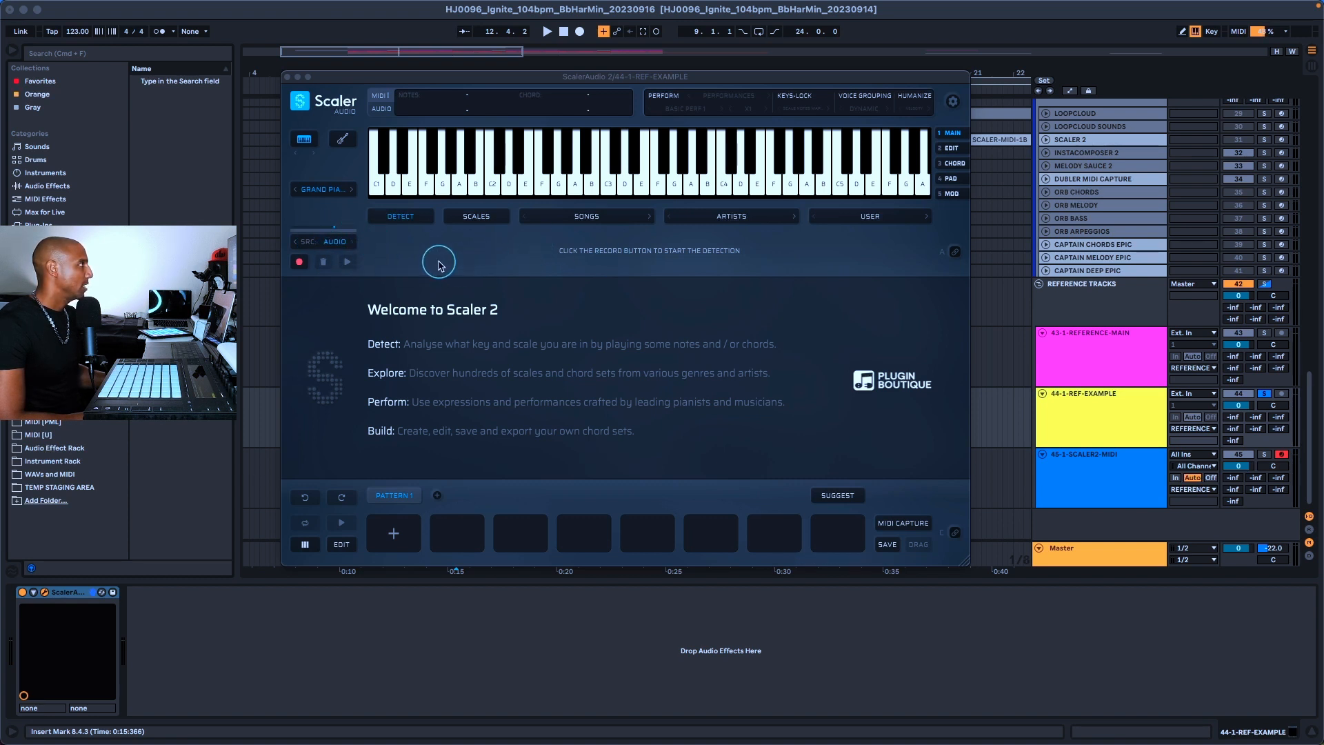
pyautogui.click(338, 241)
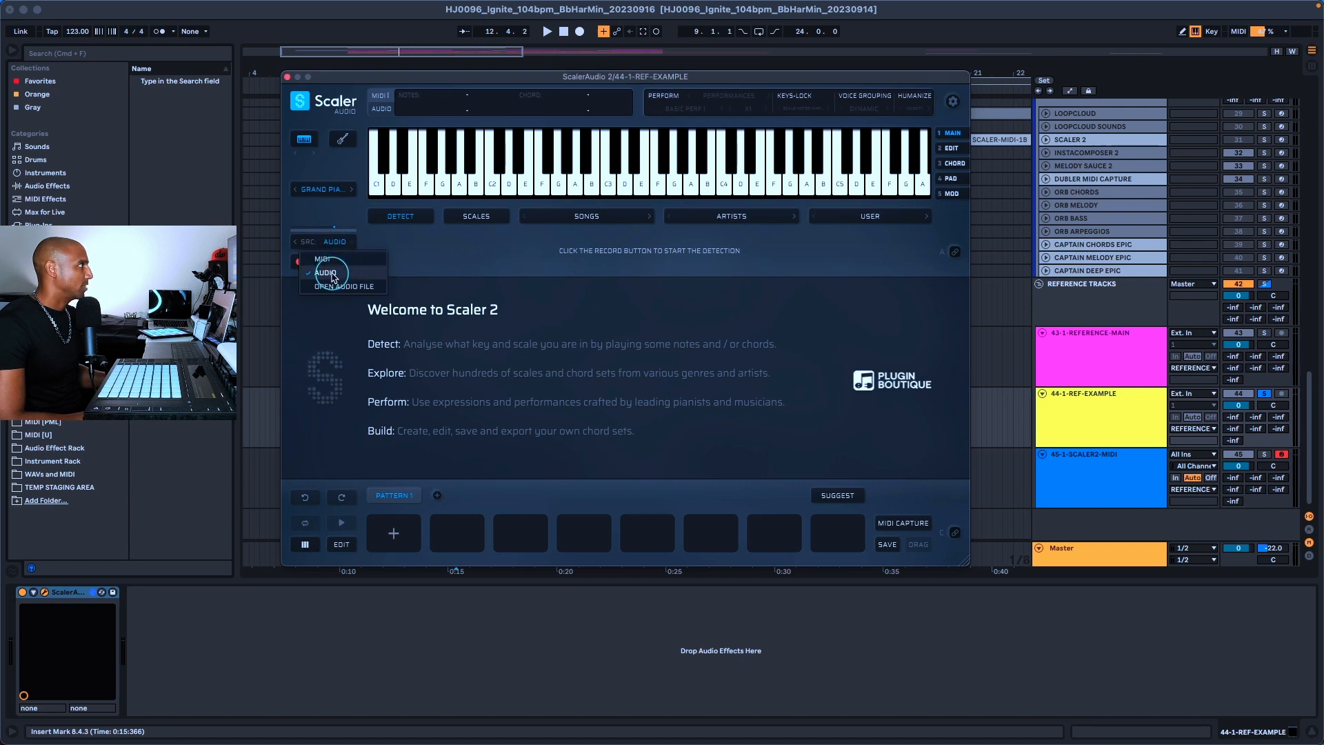
pyautogui.click(340, 242)
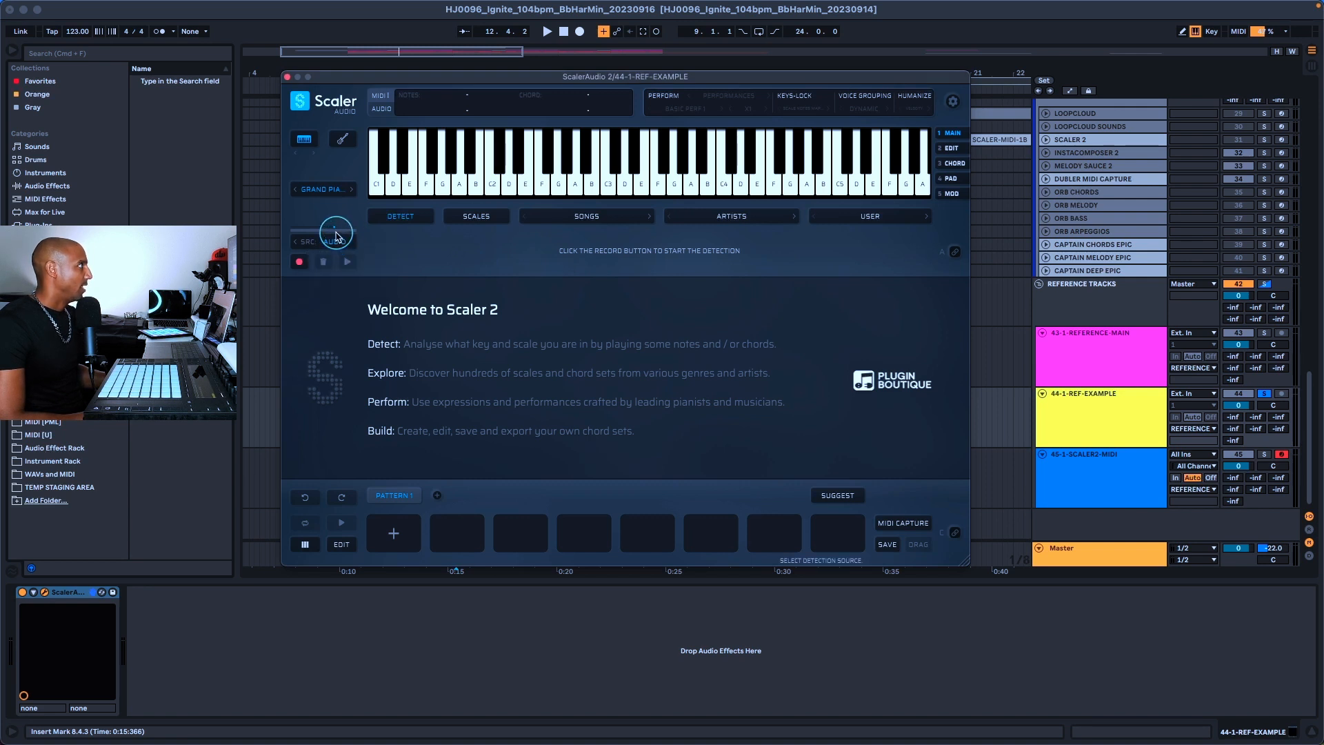
pyautogui.click(300, 262)
pyautogui.press('space')
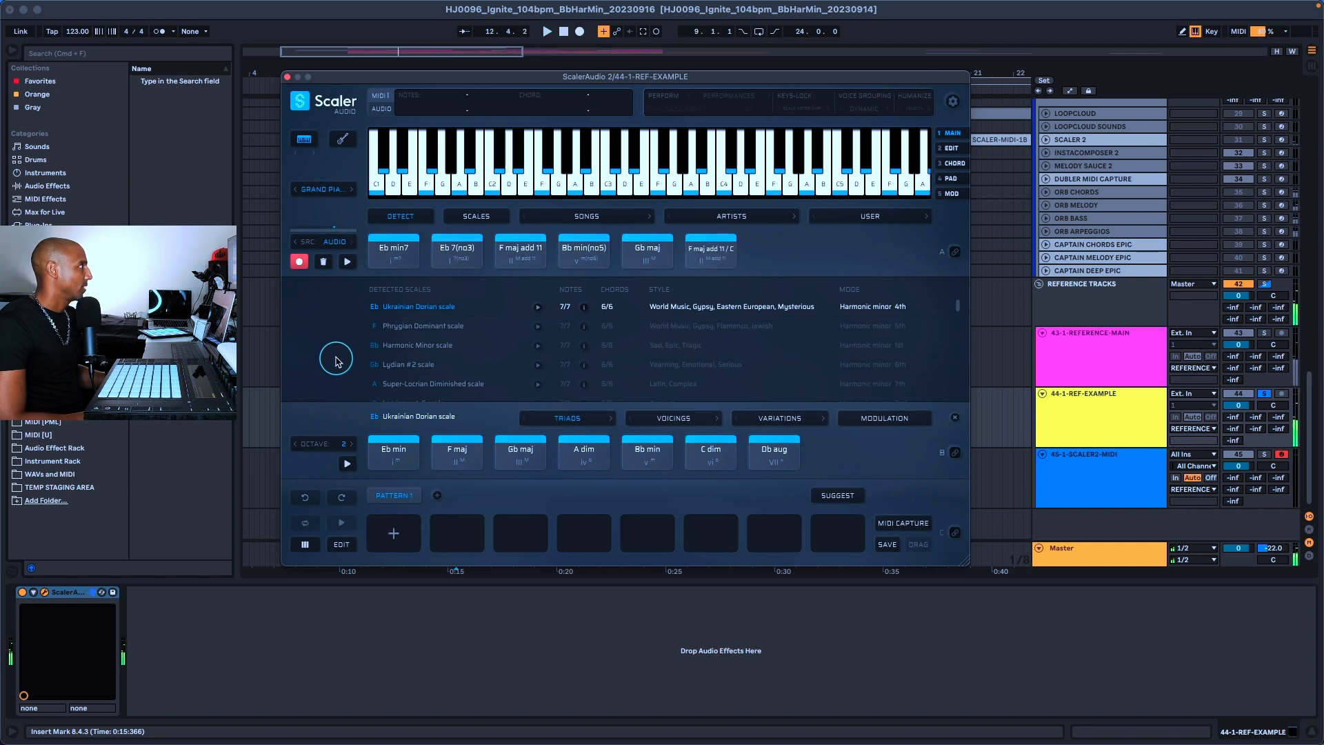
# Step: Audition the six chords detected from the reference audio, from Eb min7 through F maj add 11/C
pyautogui.click(403, 256)
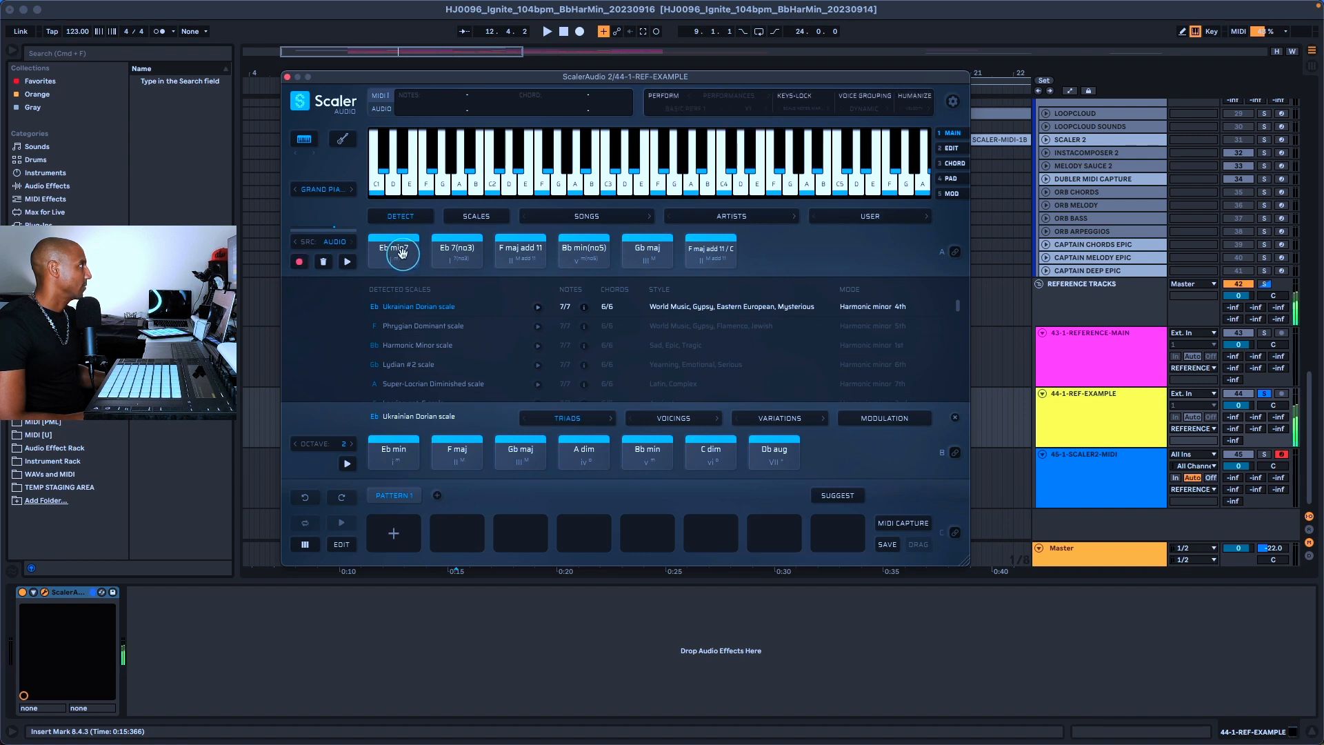
pyautogui.click(449, 252)
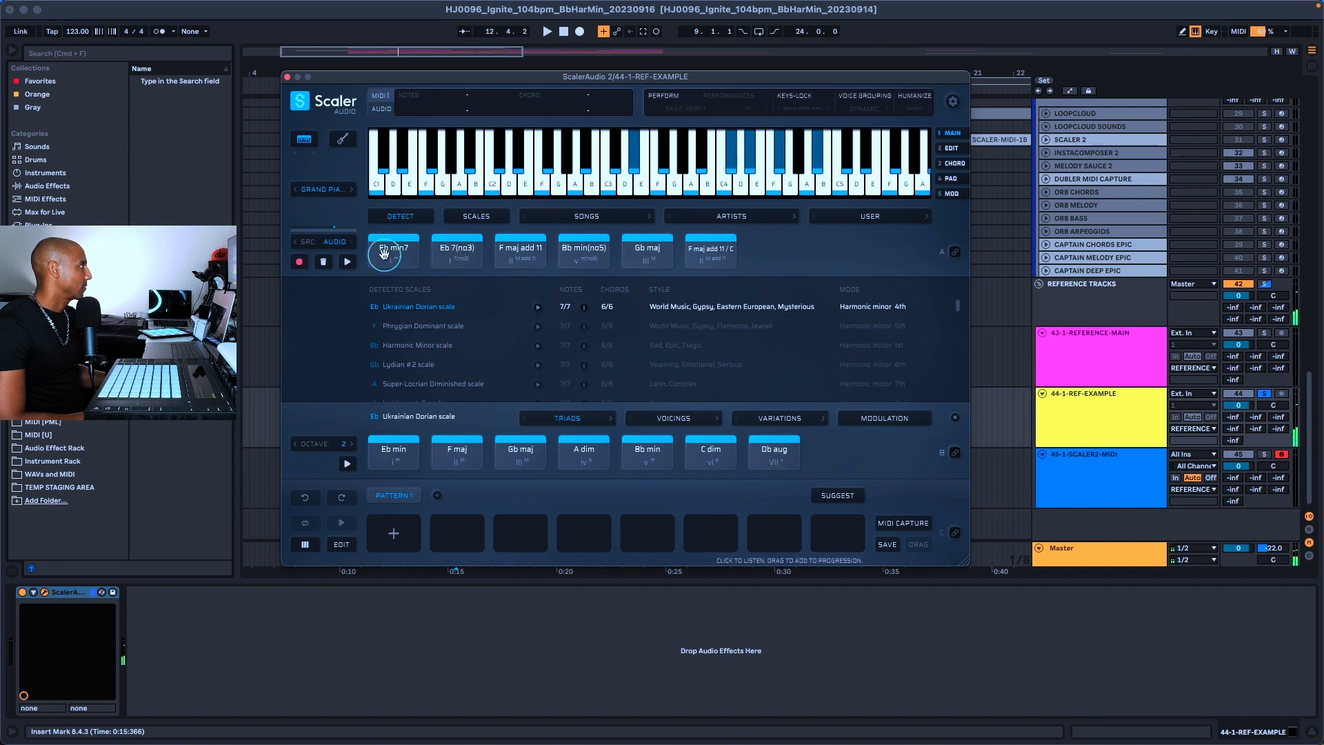
pyautogui.click(452, 250)
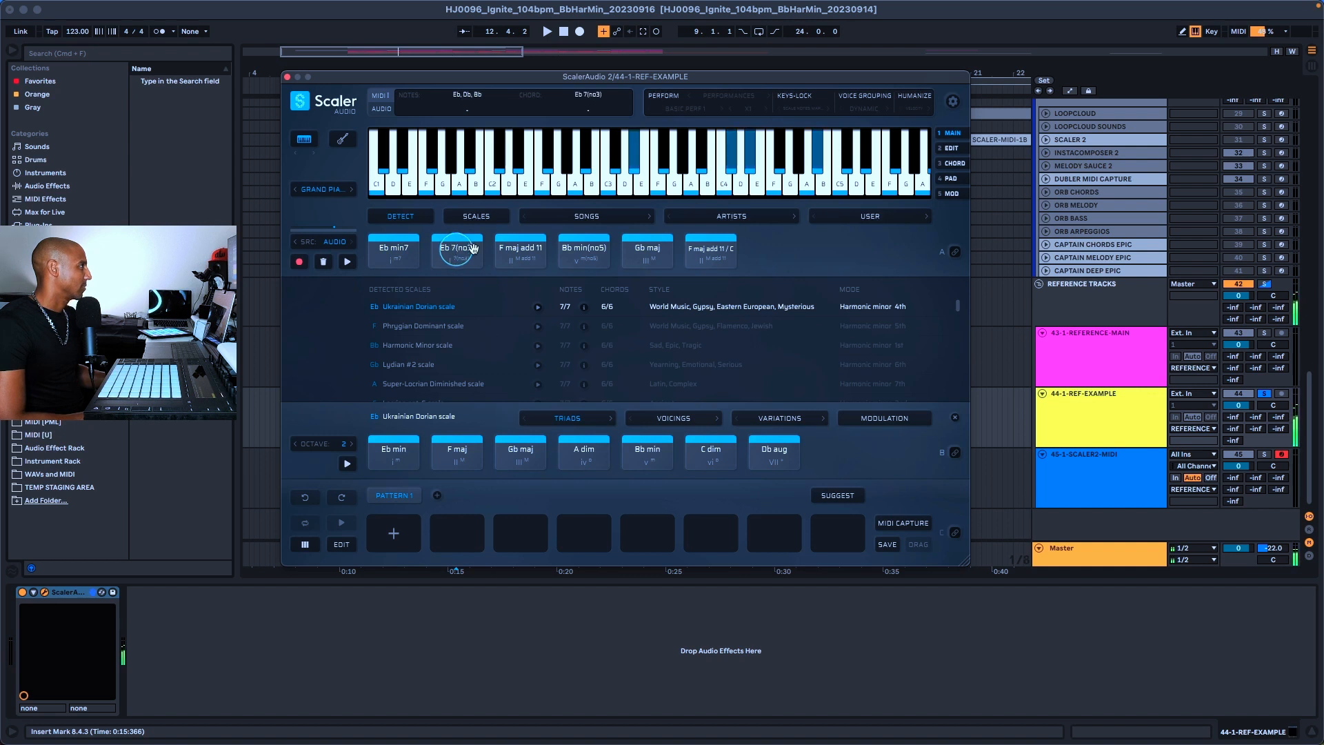
pyautogui.click(520, 253)
pyautogui.click(584, 251)
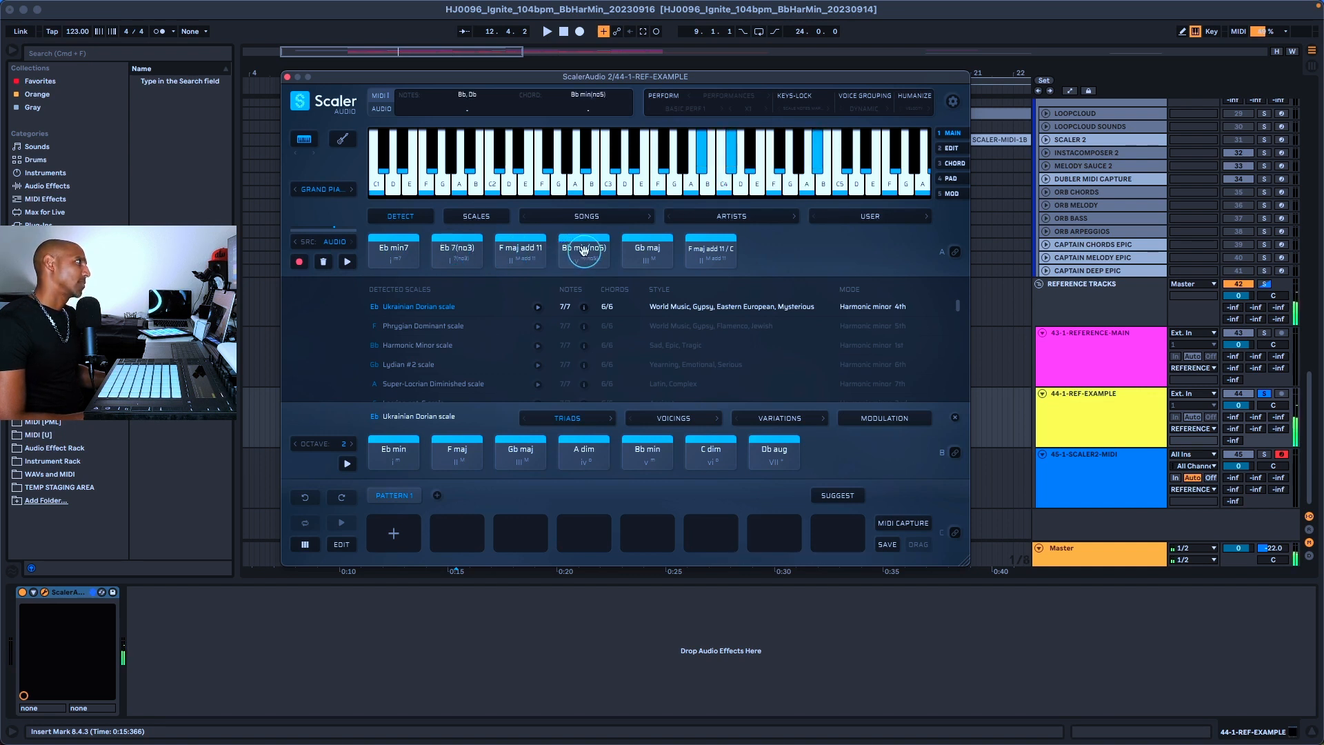
pyautogui.click(638, 251)
pyautogui.click(702, 254)
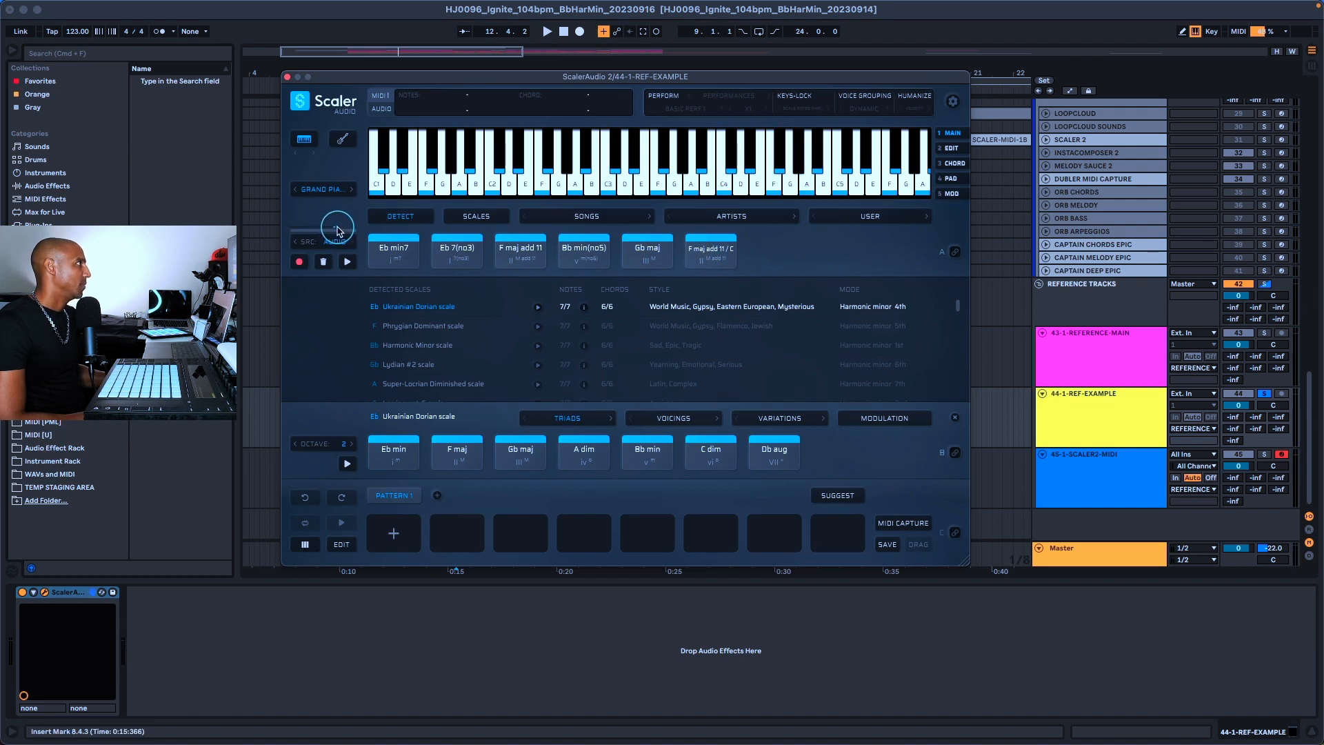
# Step: Clear the detected chords, repeat the audio detection of the reference loop, and audition the F maj add 11/C chord
pyautogui.click(317, 263)
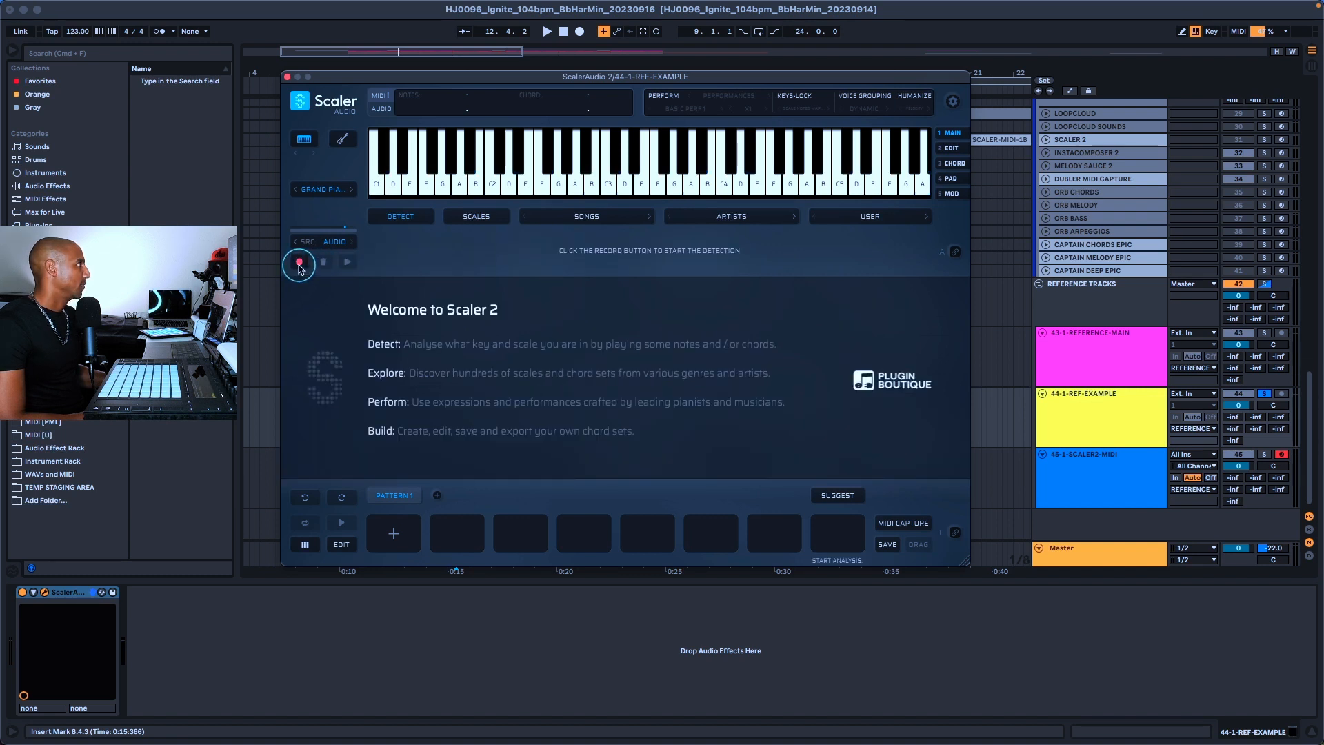
pyautogui.click(299, 263)
pyautogui.press('space')
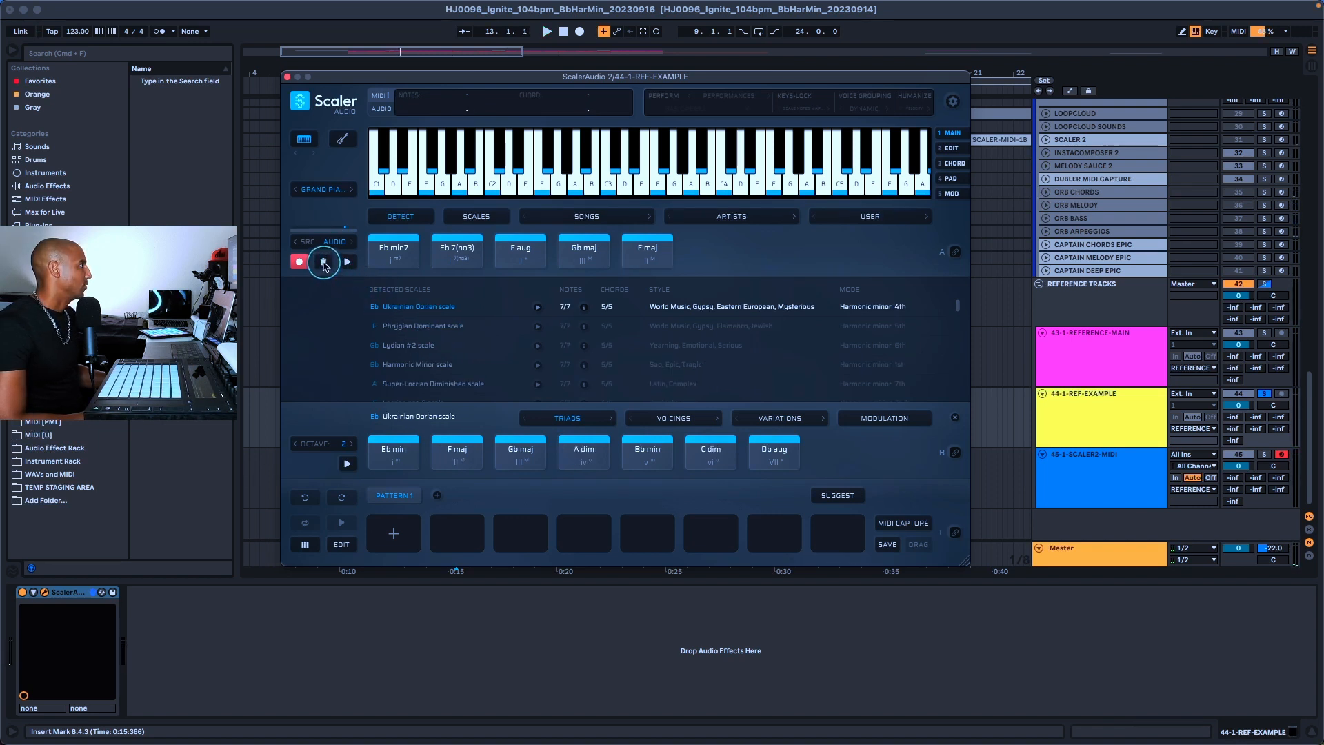
pyautogui.click(324, 265)
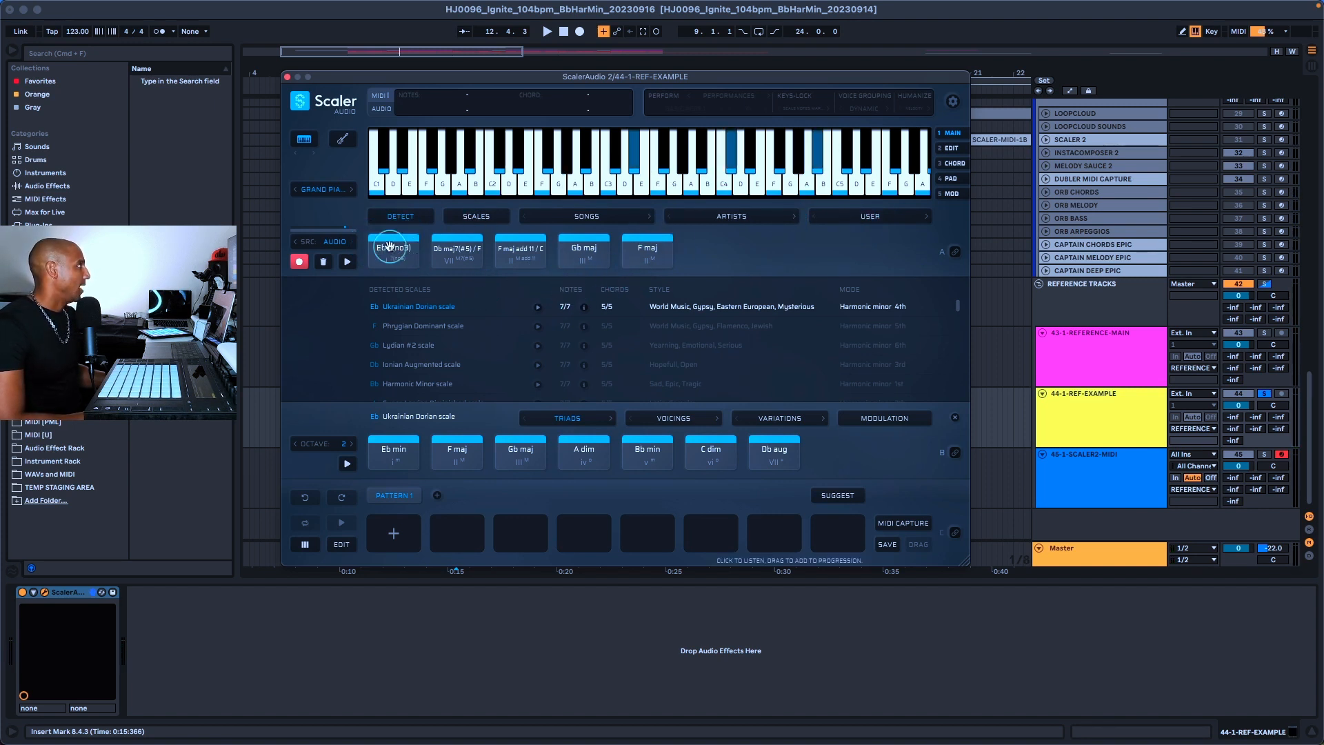
pyautogui.click(522, 251)
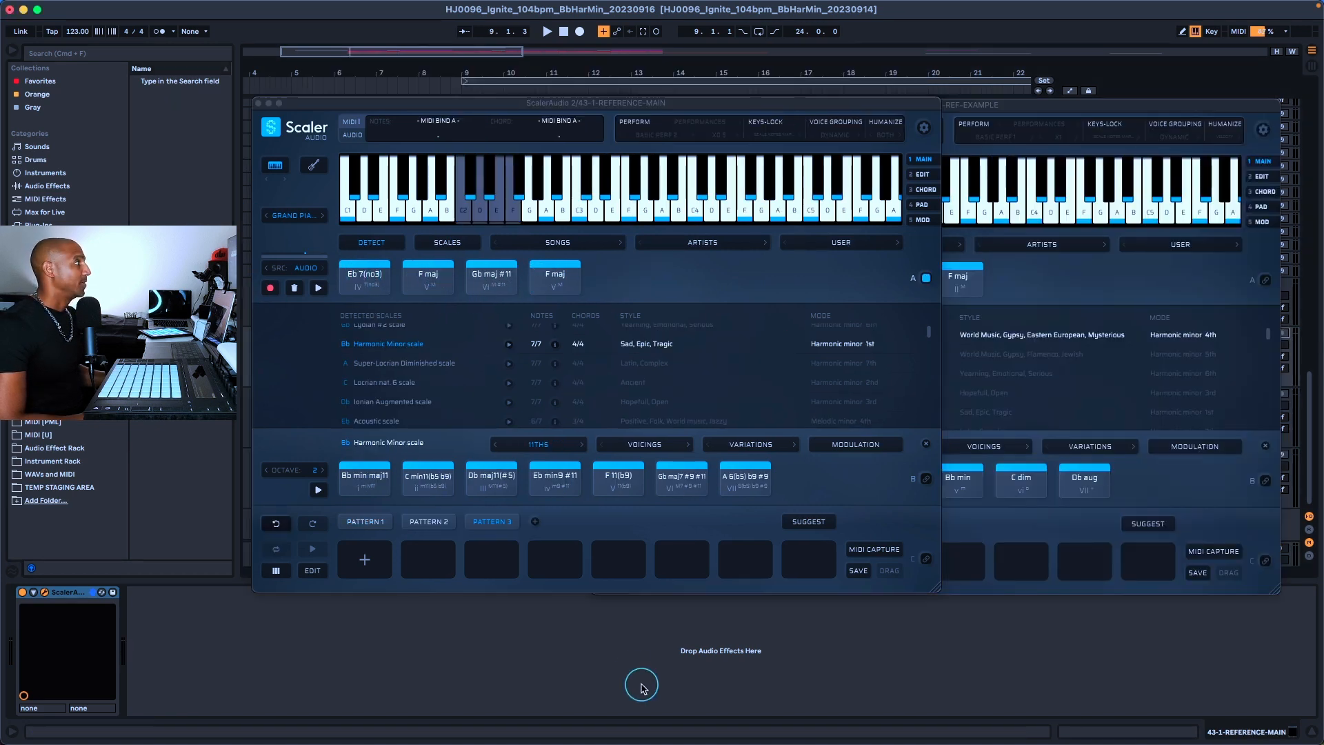
# Step: Arrange the 43-1-REFERENCE-MAIN and 44-1-REF-EXAMPLE ScalerAudio 2 windows side by side to compare their detected chords
pyautogui.click(888, 345)
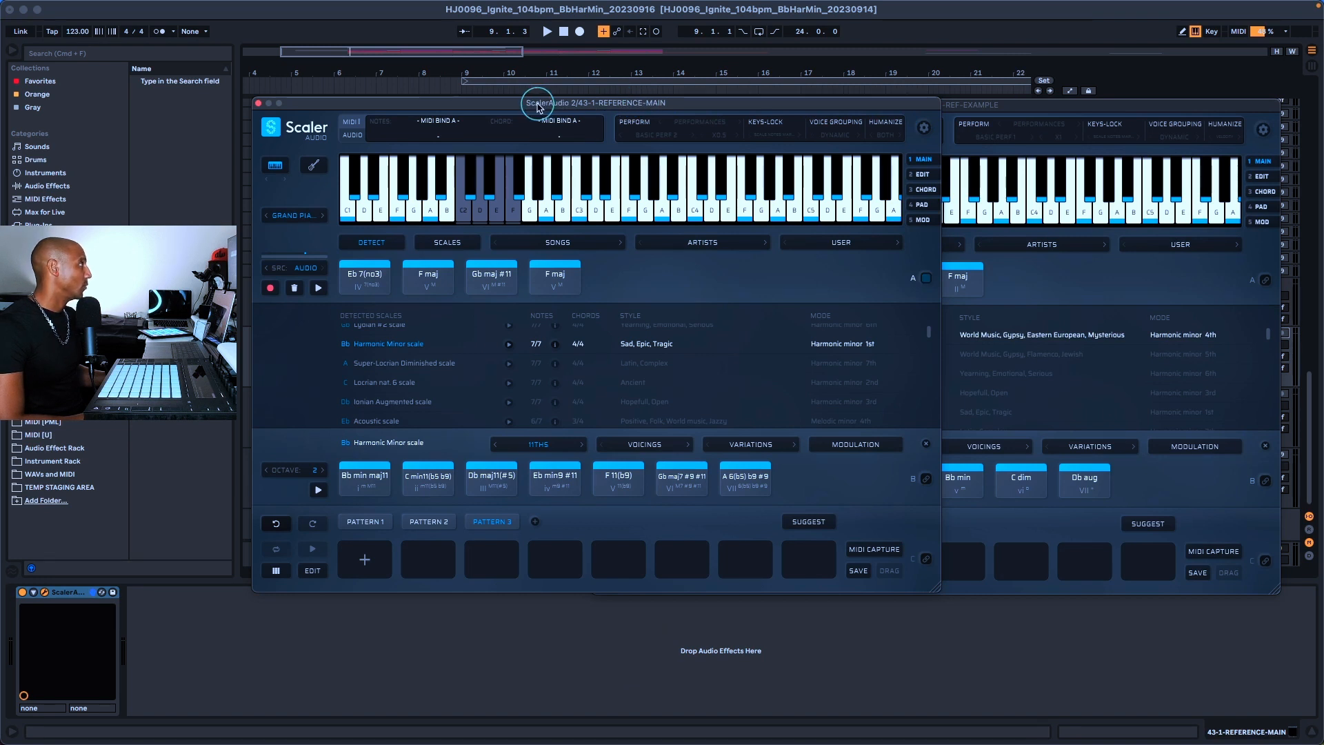
pyautogui.moveTo(538, 107); pyautogui.dragTo(541, 106)
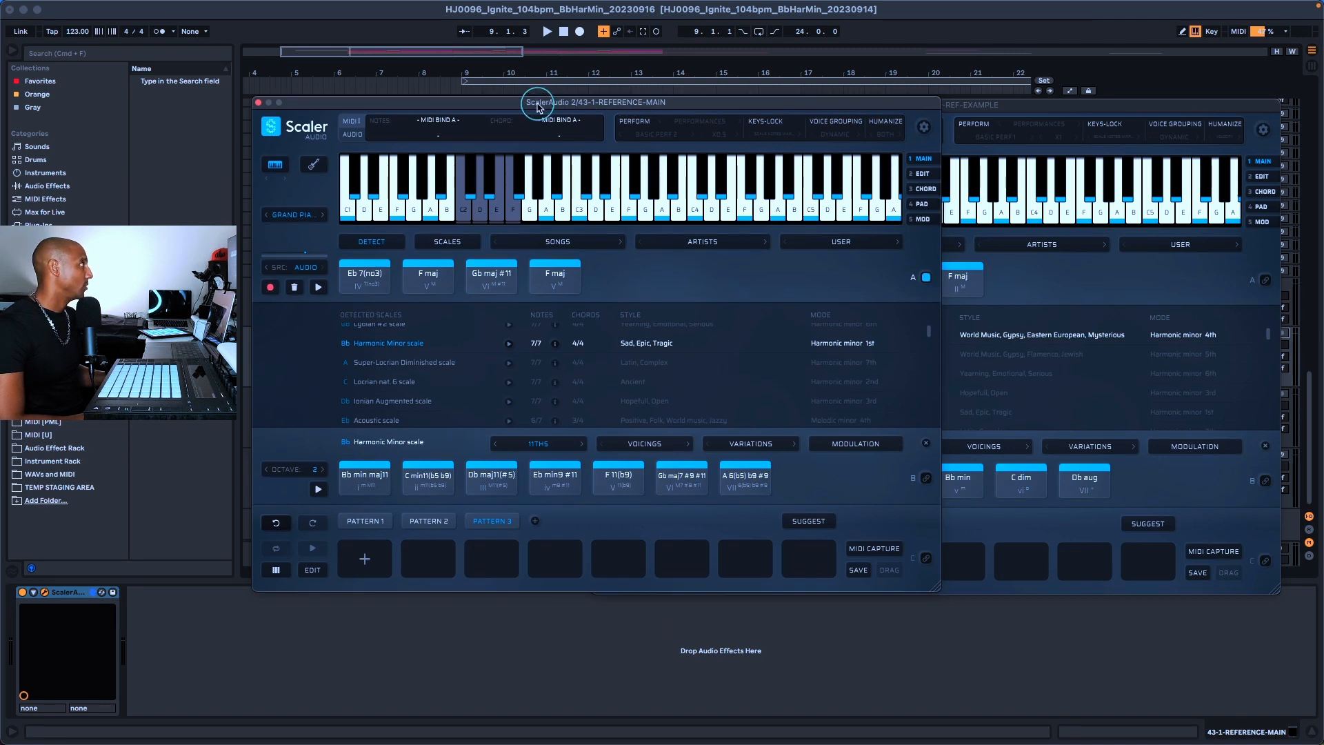
pyautogui.click(1050, 107)
pyautogui.moveTo(676, 104); pyautogui.dragTo(707, 104)
pyautogui.click(373, 301)
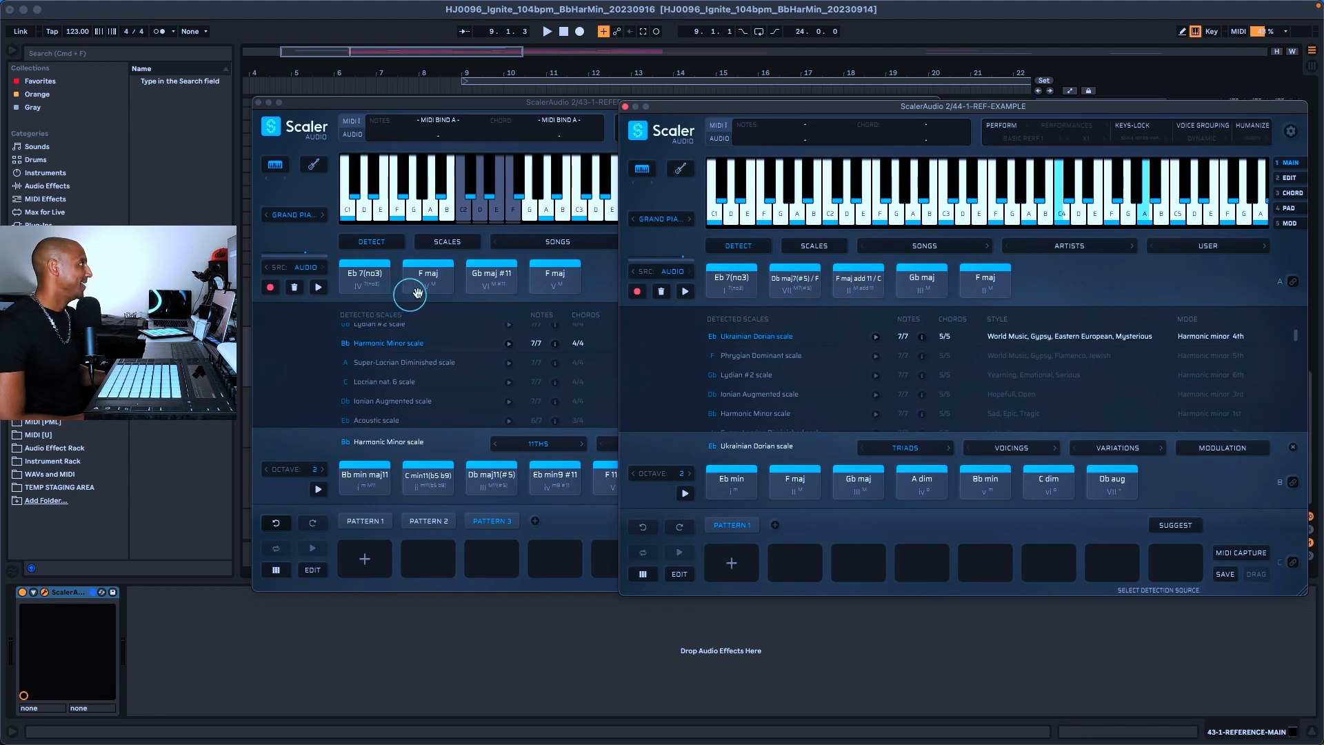
# Step: Add the four detected chords of the 43-1-REFERENCE-MAIN instance to Pattern 3 and audition them there, repeating Gb maj #11
pyautogui.click(586, 280)
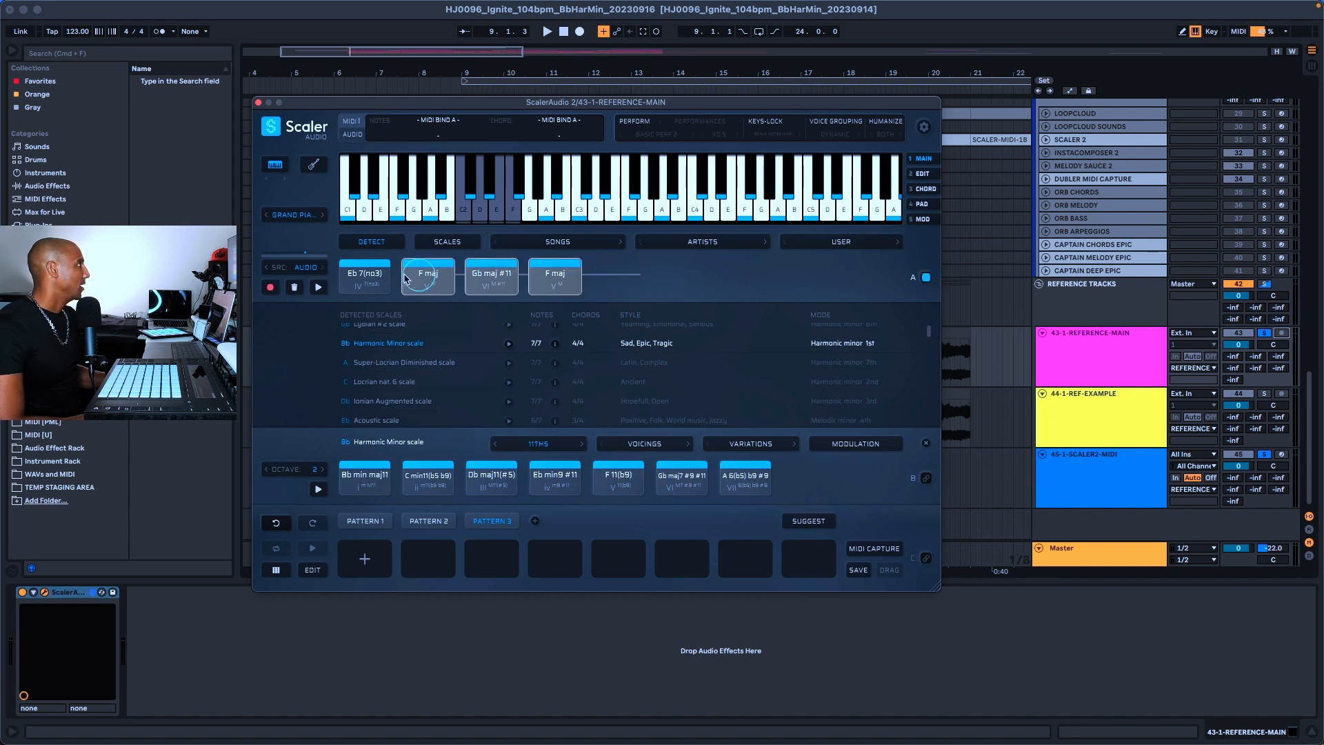
pyautogui.moveTo(363, 287); pyautogui.dragTo(389, 560)
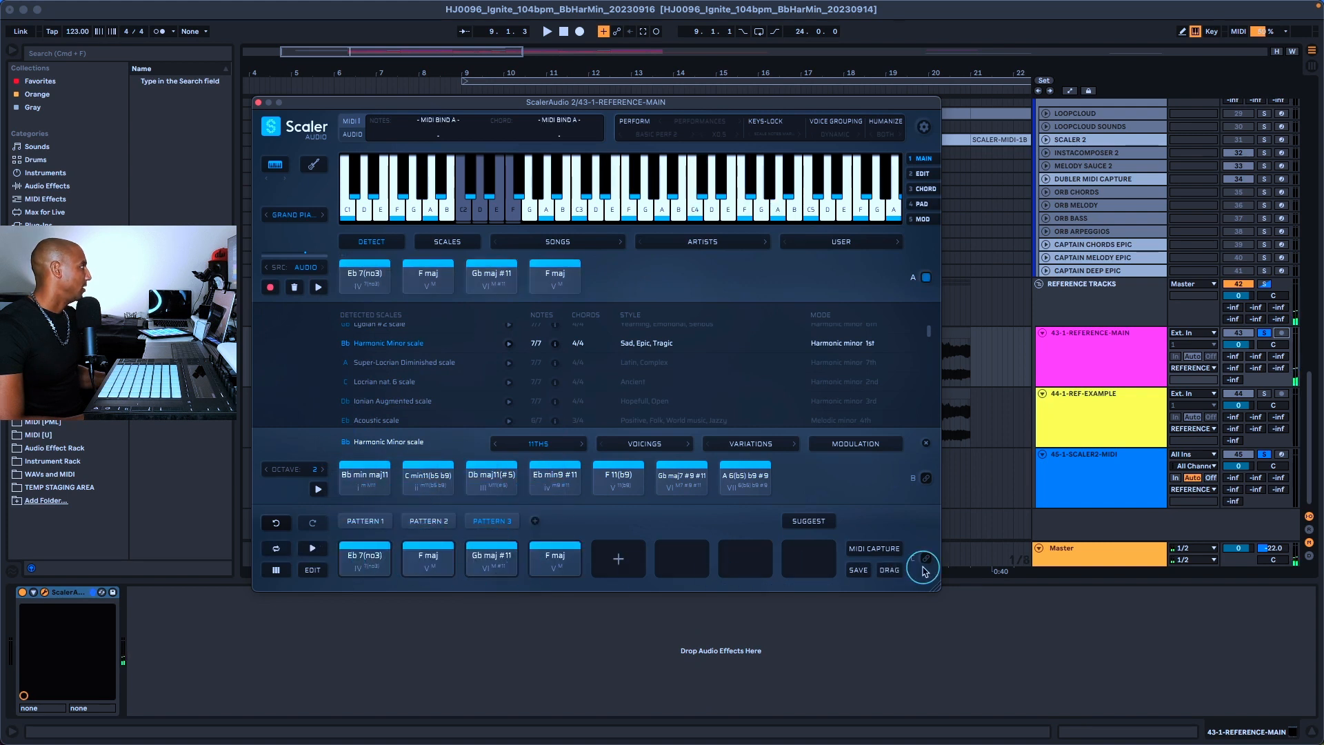
pyautogui.click(429, 558)
pyautogui.click(488, 560)
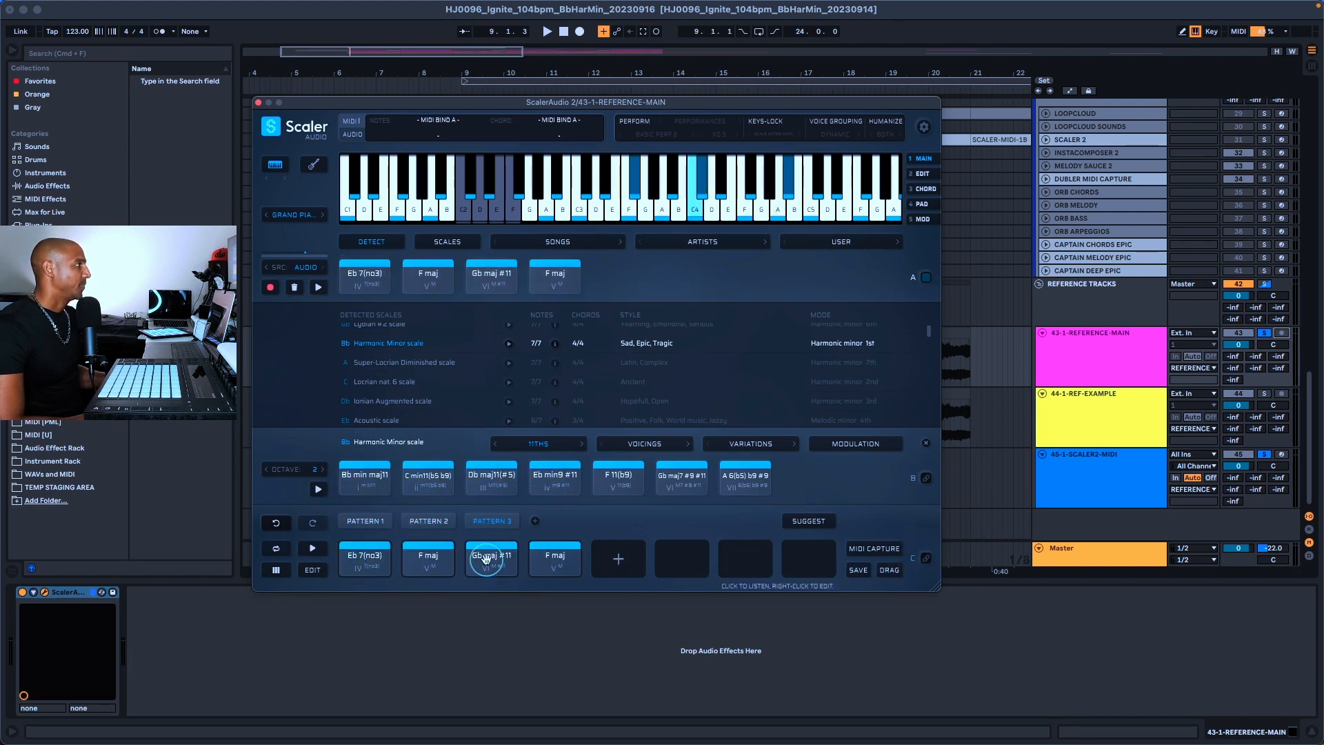
pyautogui.click(556, 552)
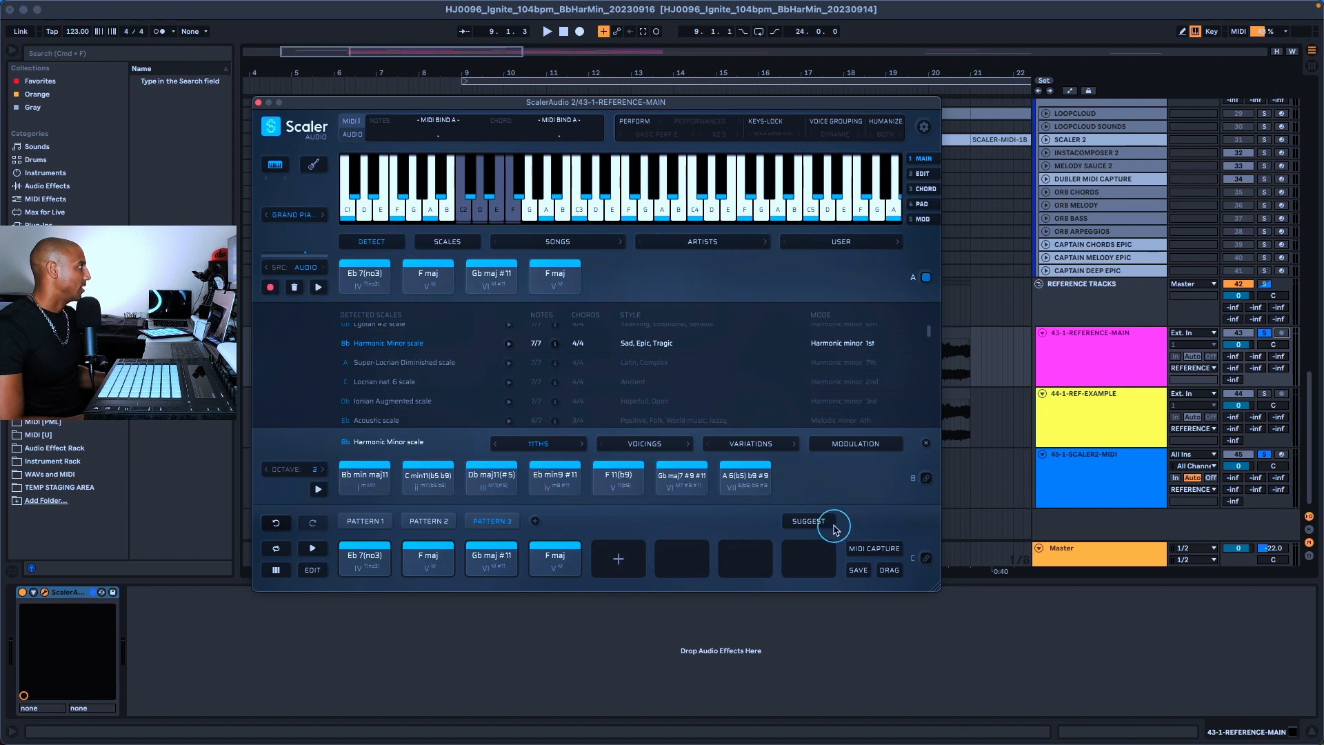
pyautogui.click(482, 559)
pyautogui.click(483, 560)
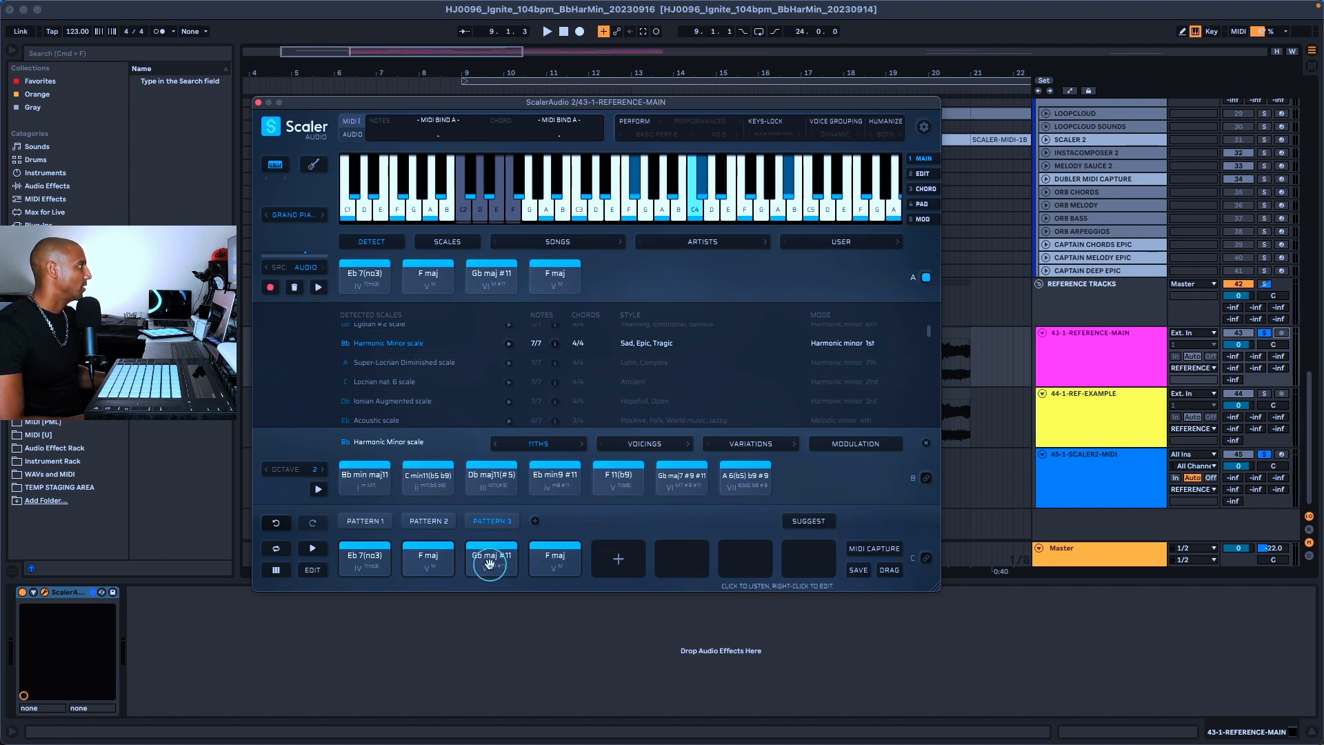
pyautogui.click(489, 564)
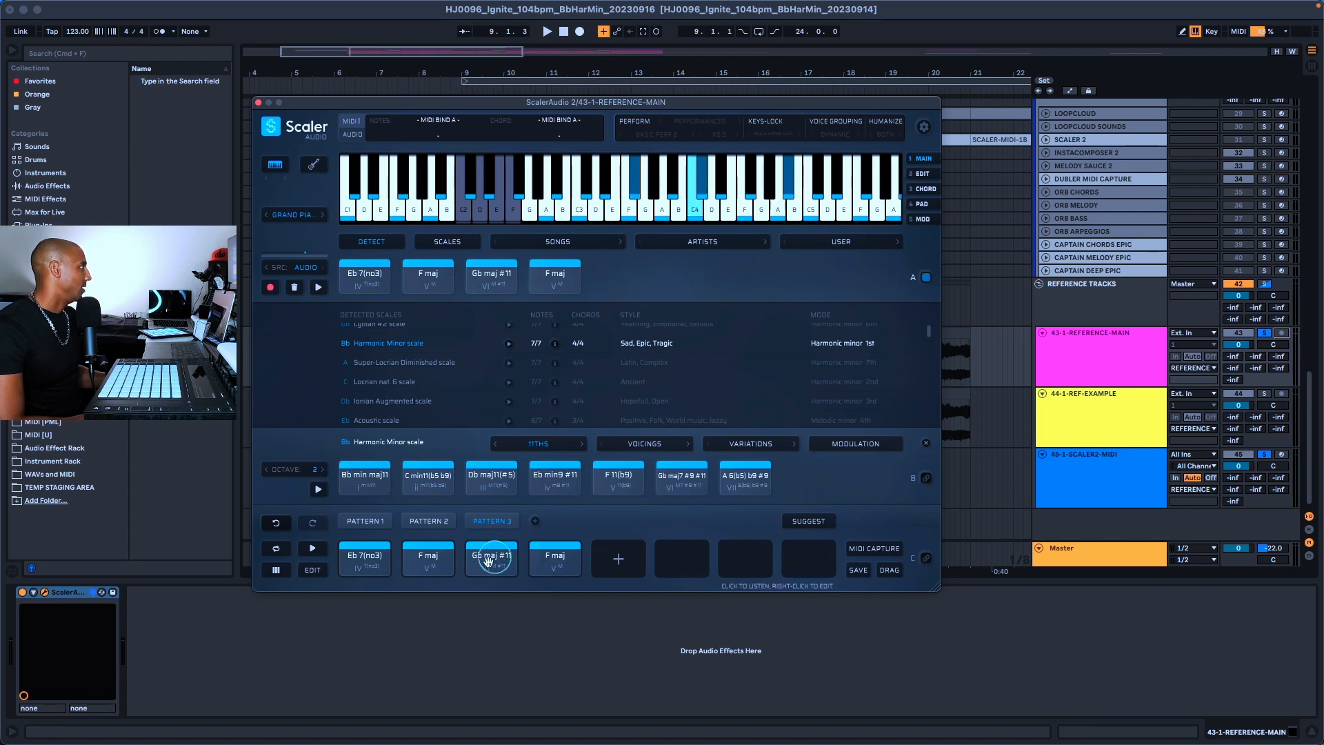
# Step: Audition the suggested alternatives for the Gb maj #11 chord in Pattern 3 and replace it with Gb maj
pyautogui.click(807, 521)
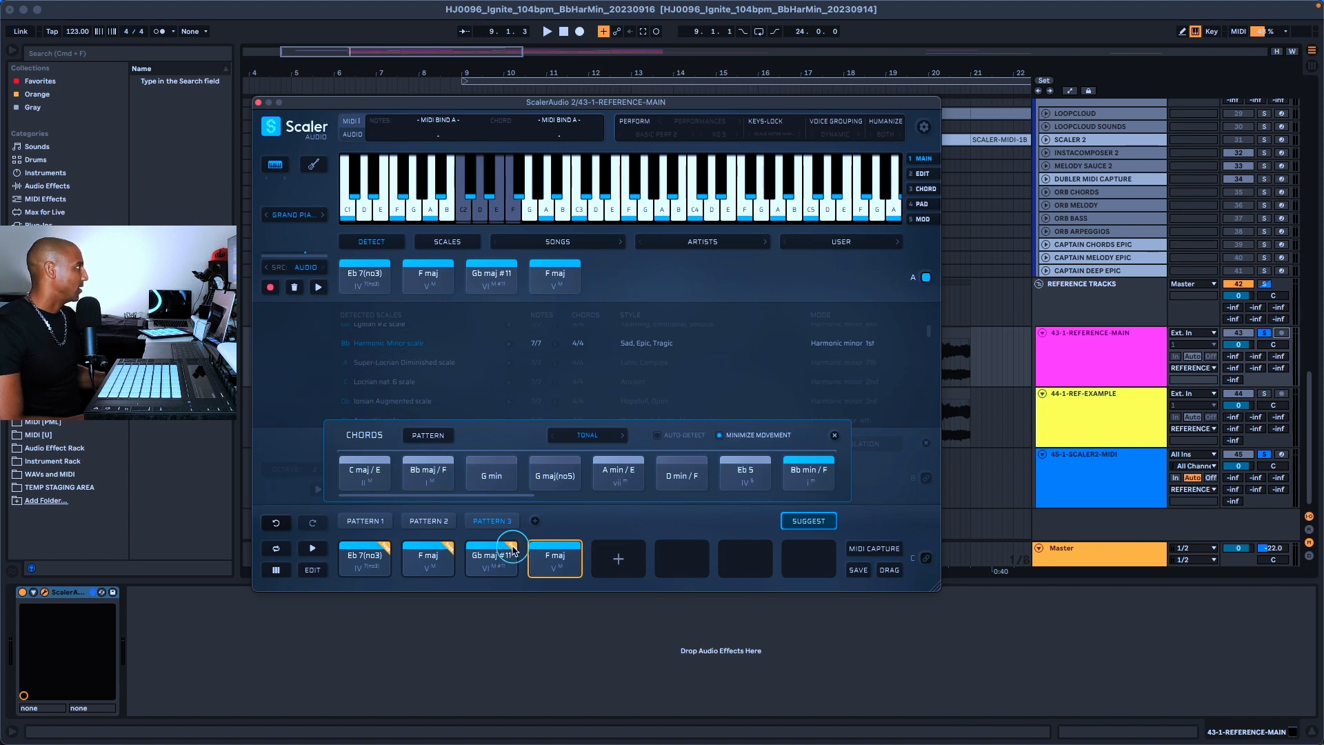
pyautogui.click(514, 552)
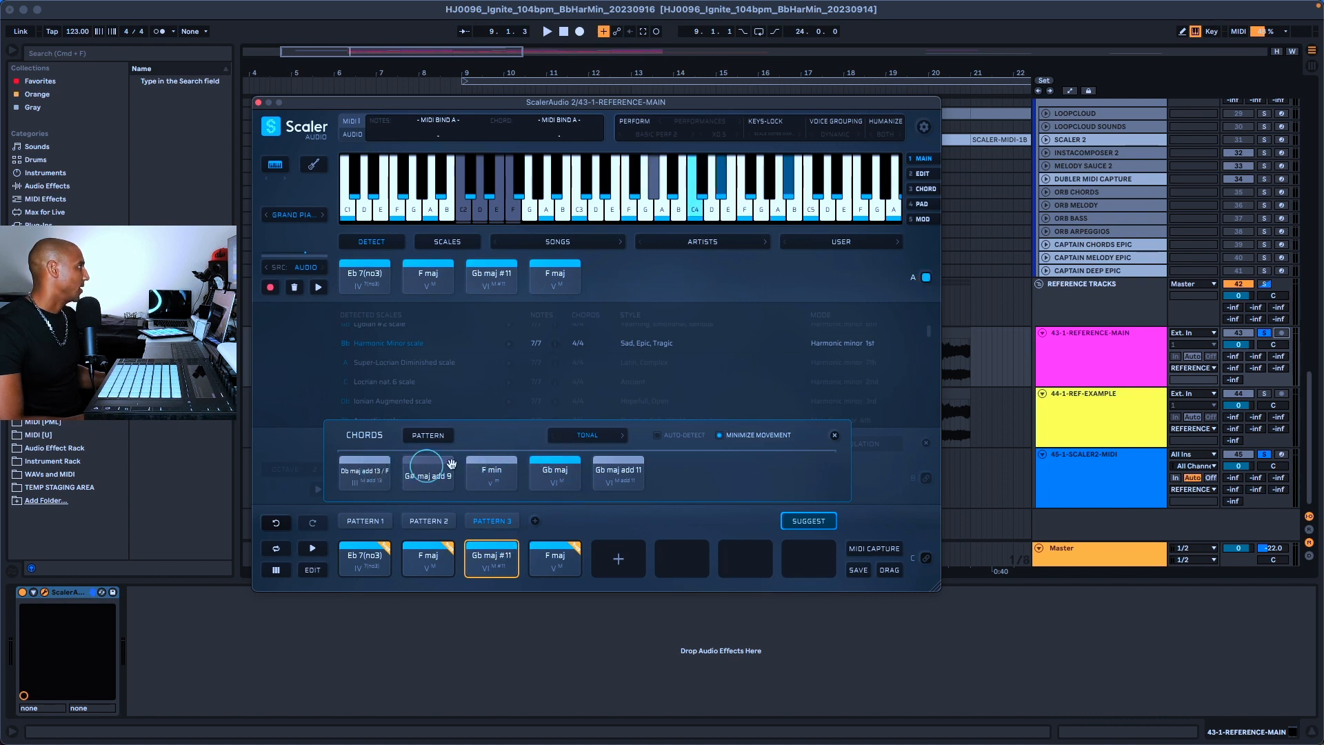
pyautogui.click(614, 467)
pyautogui.click(560, 472)
pyautogui.click(561, 472)
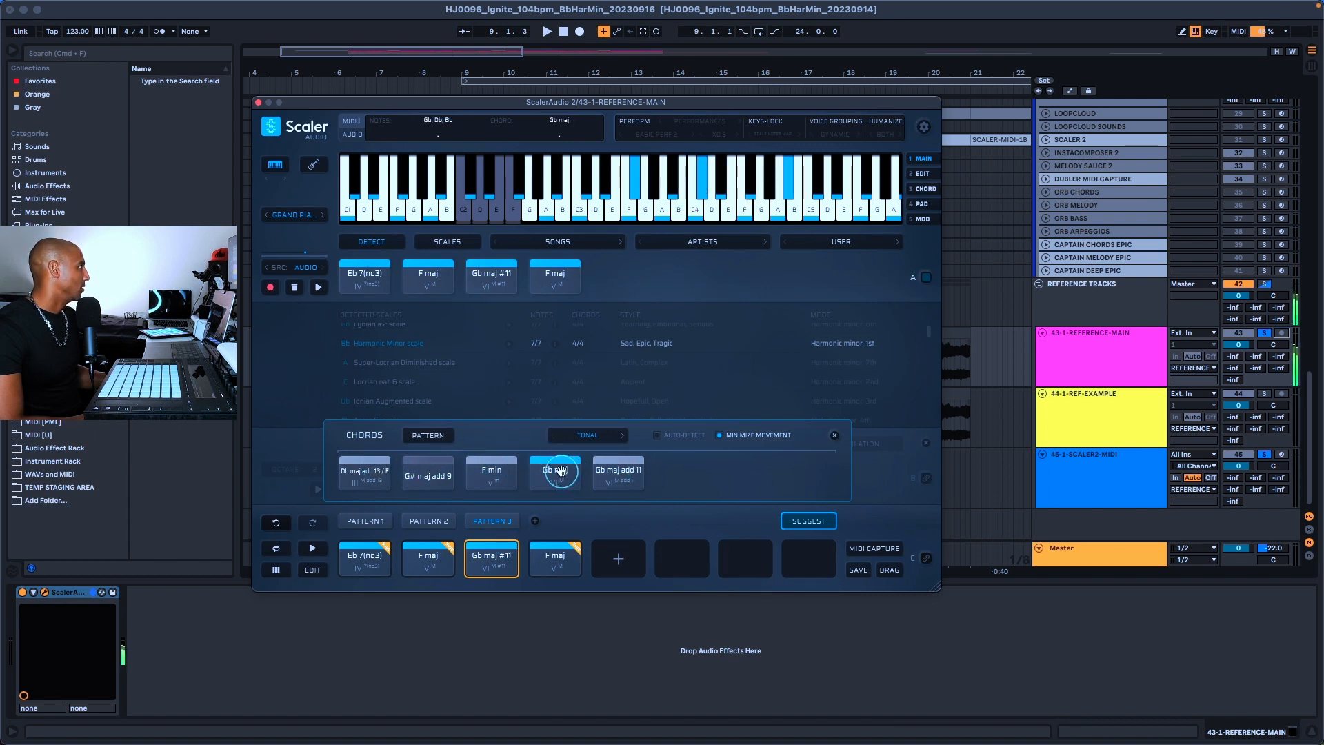
pyautogui.click(561, 471)
pyautogui.click(561, 471)
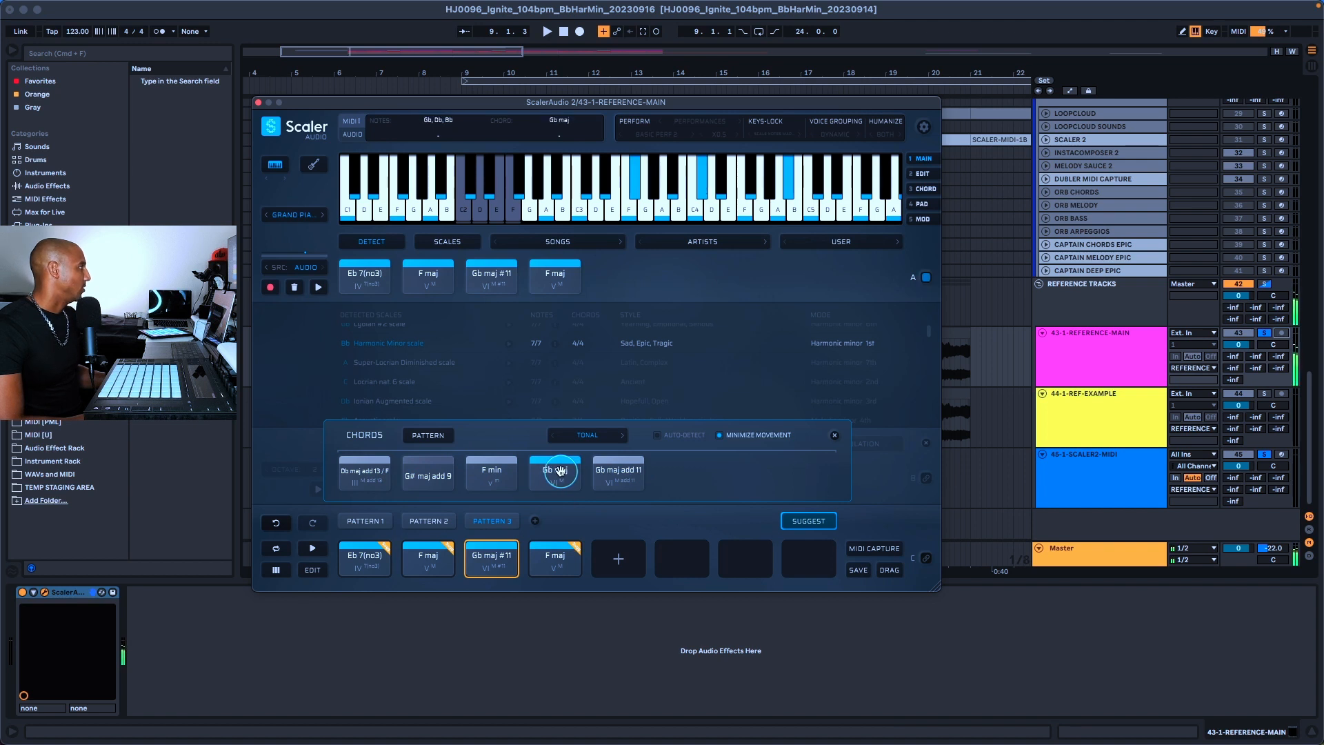
pyautogui.moveTo(559, 472); pyautogui.dragTo(486, 560)
pyautogui.click(805, 522)
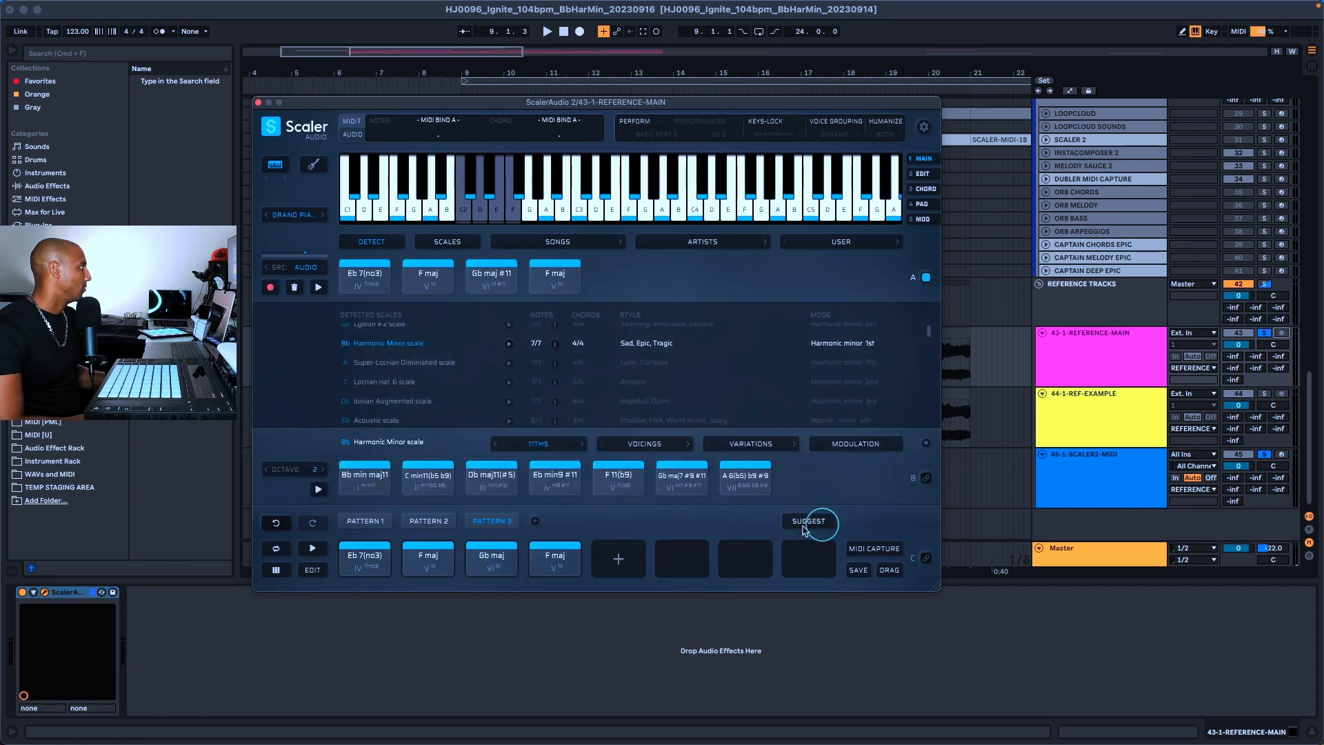
# Step: Audition the revised Pattern 3 progression, from Eb 7(no3) through Gb maj to F maj
pyautogui.click(345, 554)
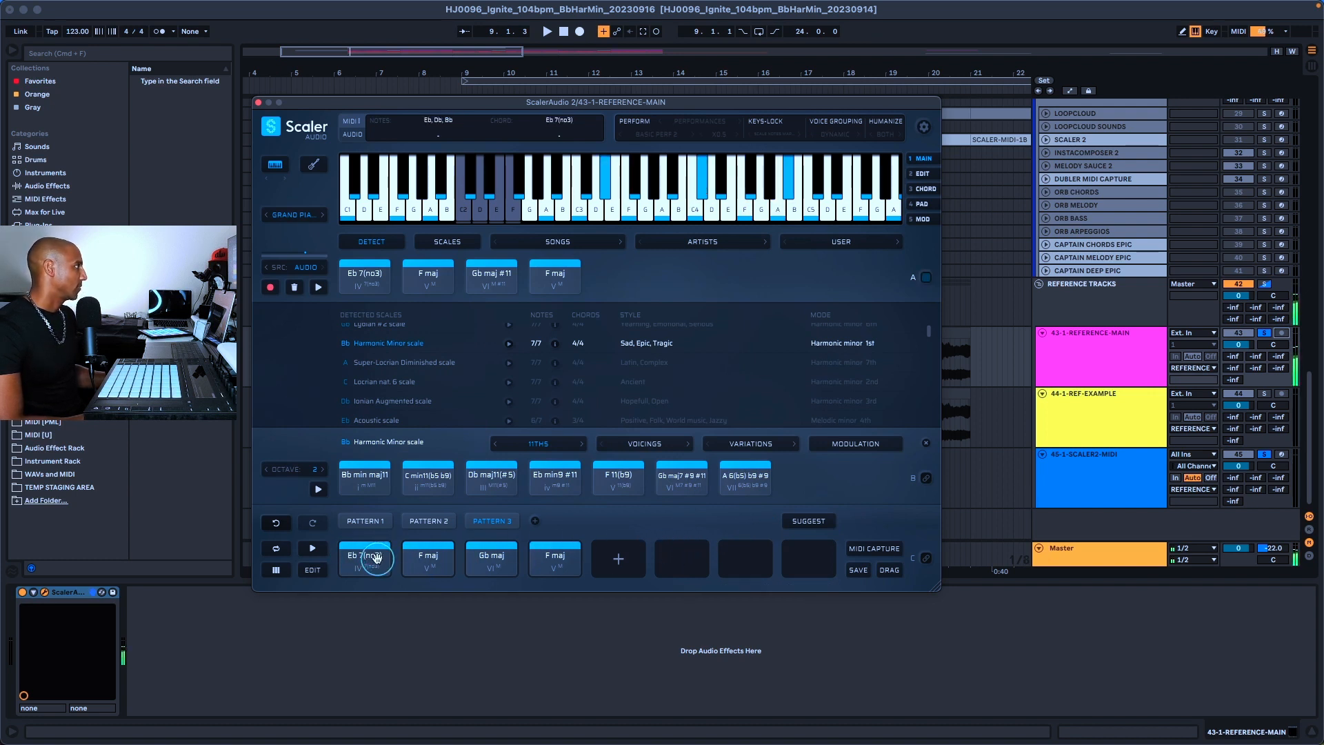
pyautogui.click(483, 558)
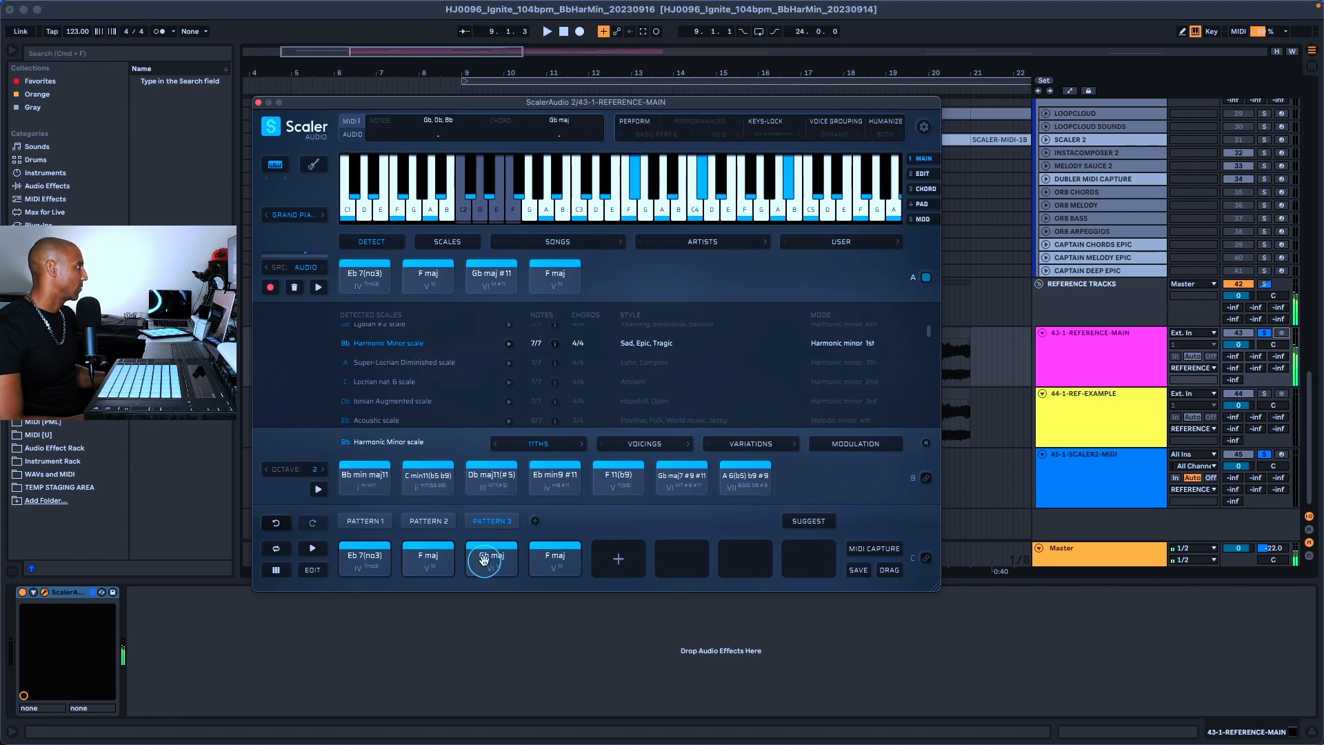
pyautogui.click(540, 559)
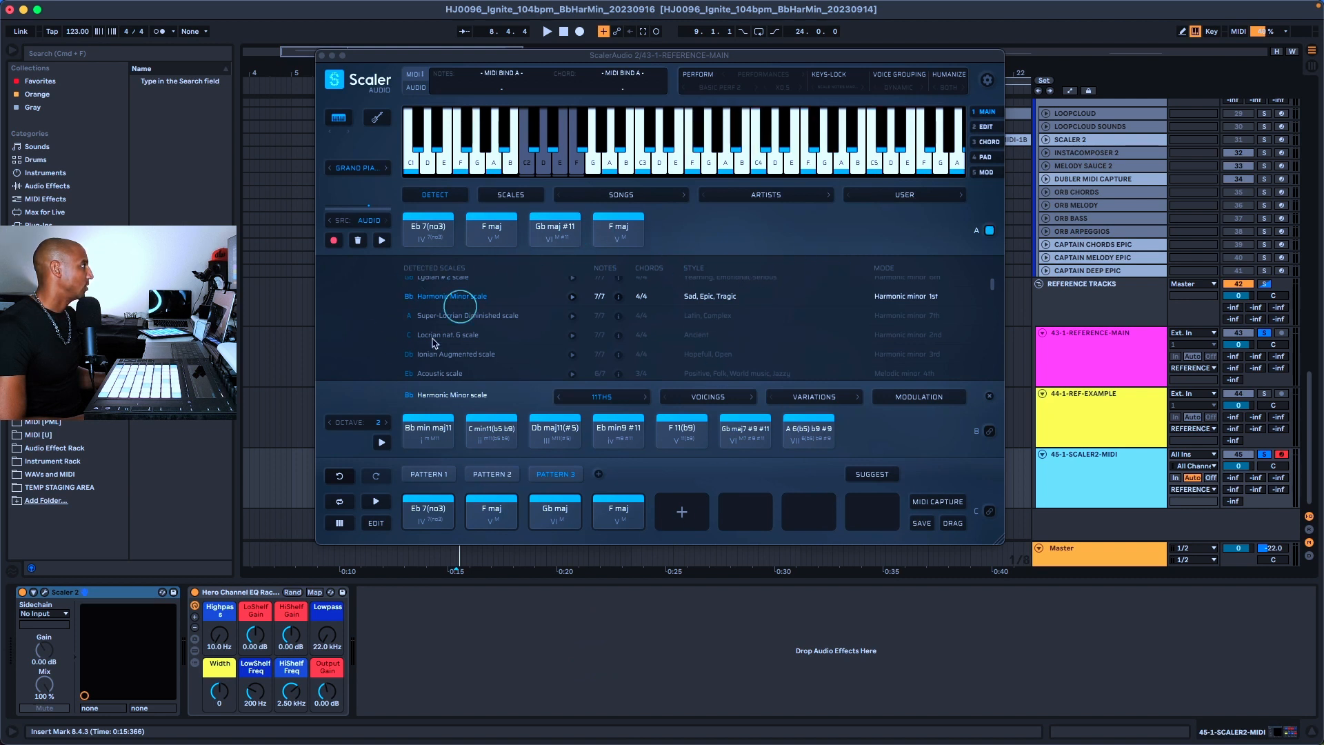
pyautogui.click(418, 500)
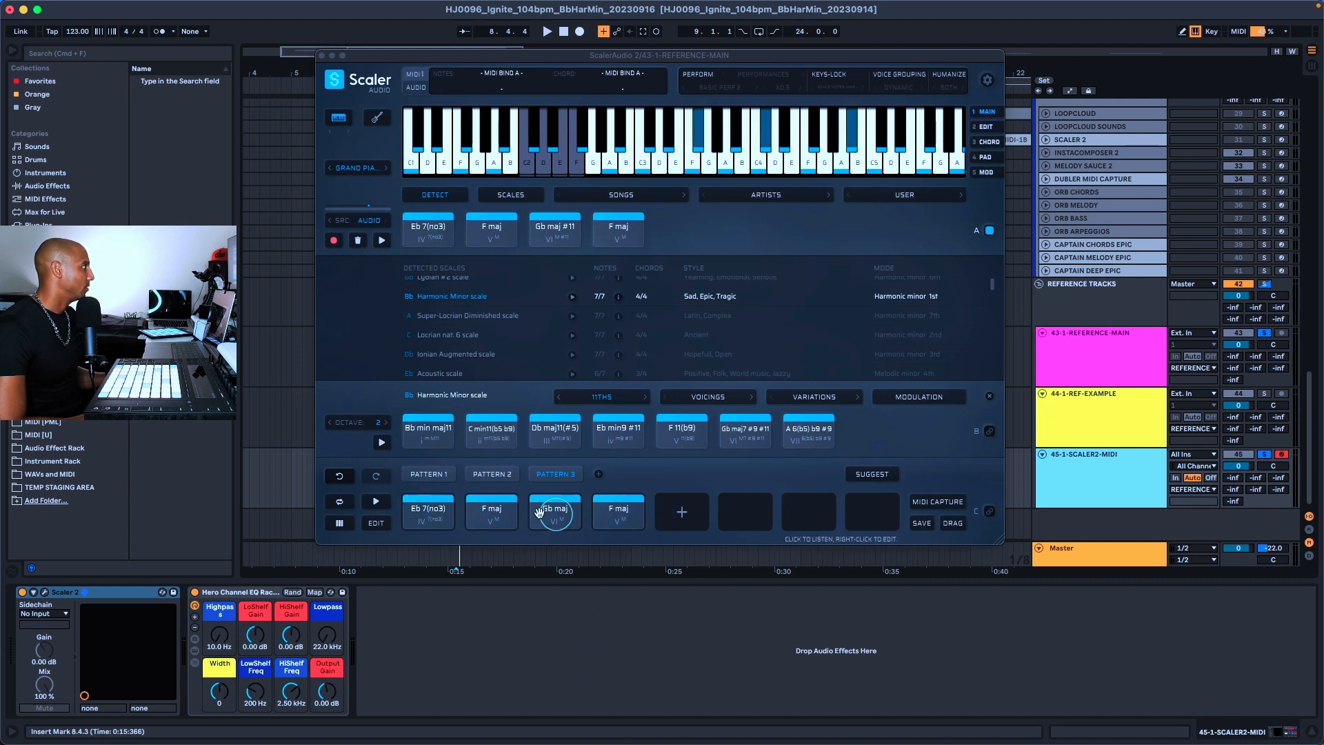
pyautogui.click(624, 512)
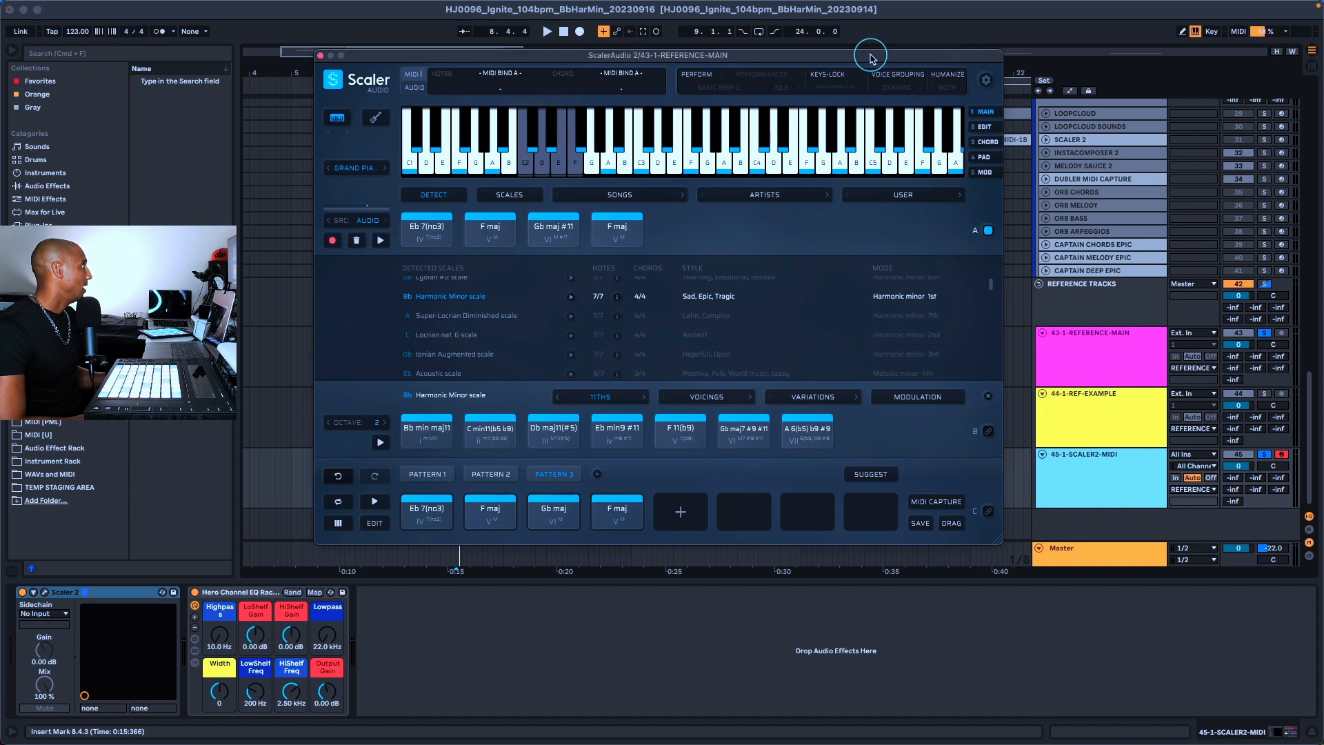
# Step: Open the session's sync options in 43-1-REFERENCE-MAIN and choose the entire state for copying to all other Scaler instances
pyautogui.moveTo(873, 56); pyautogui.dragTo(643, 41)
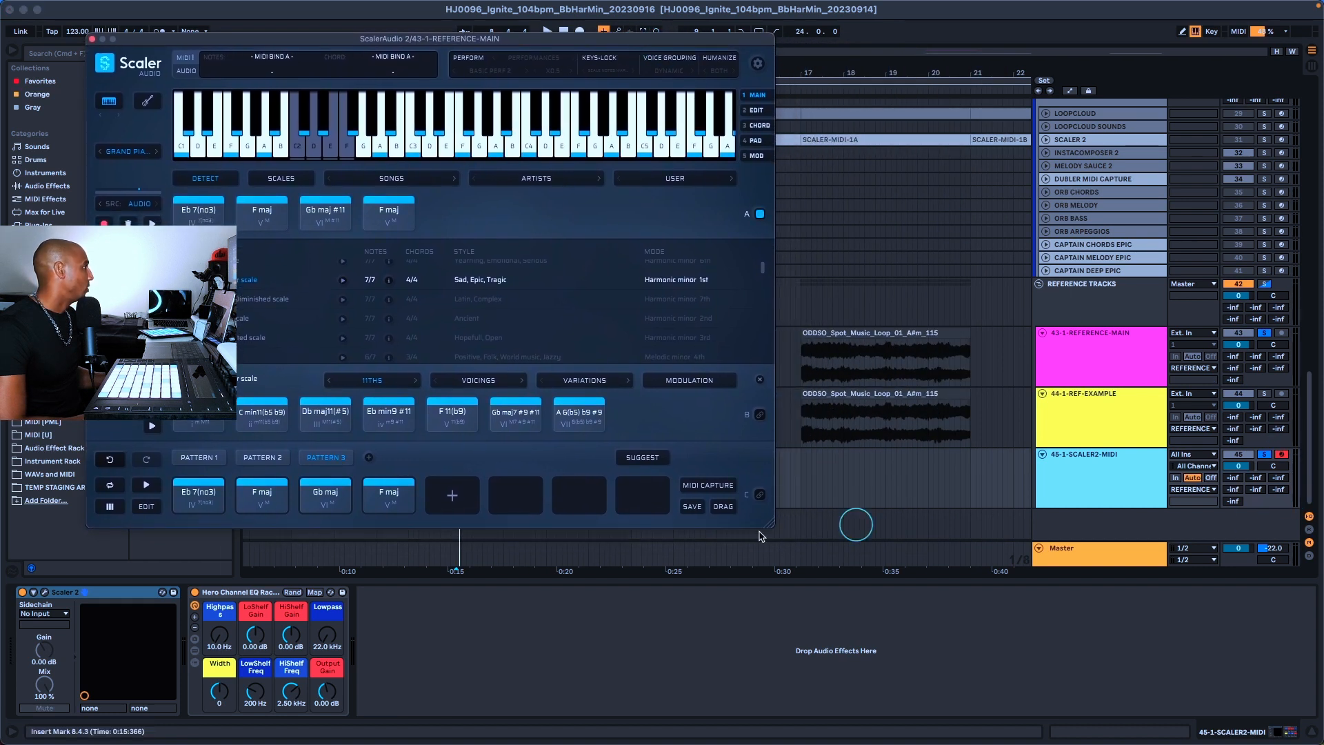
pyautogui.click(1105, 481)
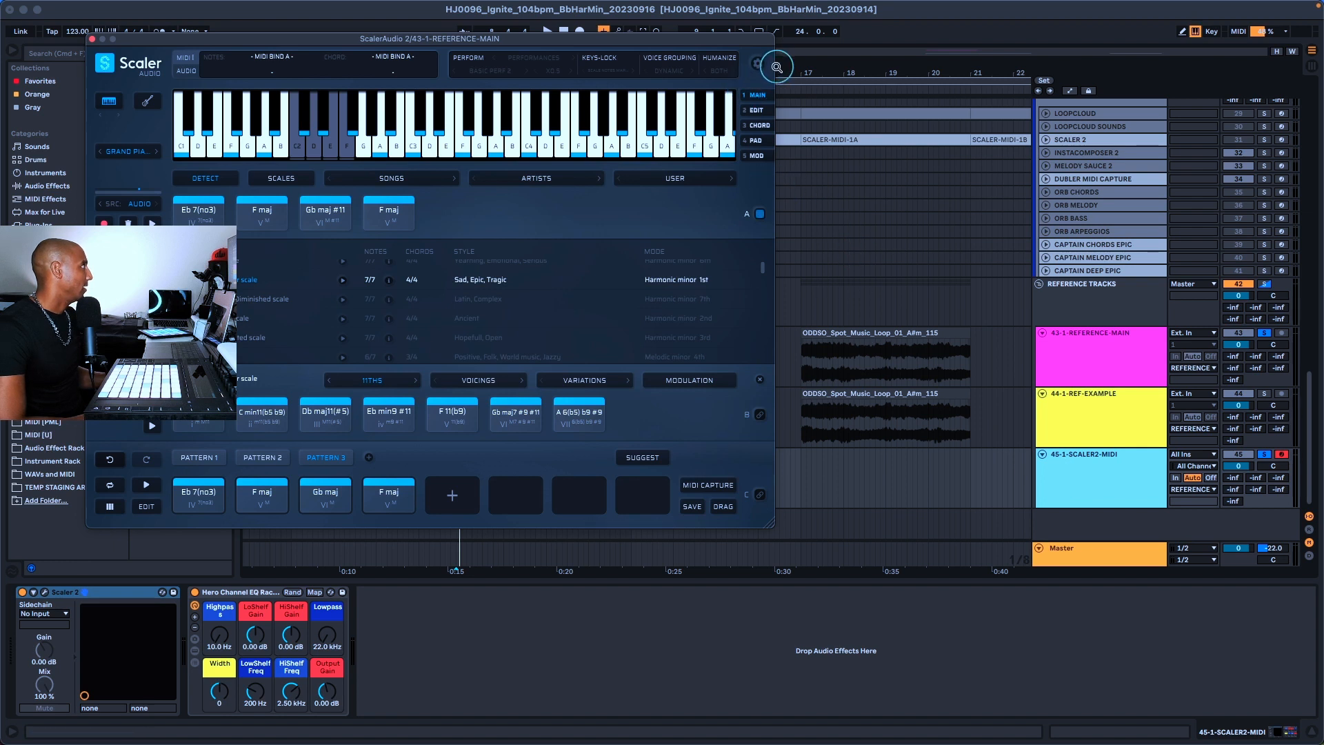
pyautogui.moveTo(750, 43); pyautogui.dragTo(800, 46)
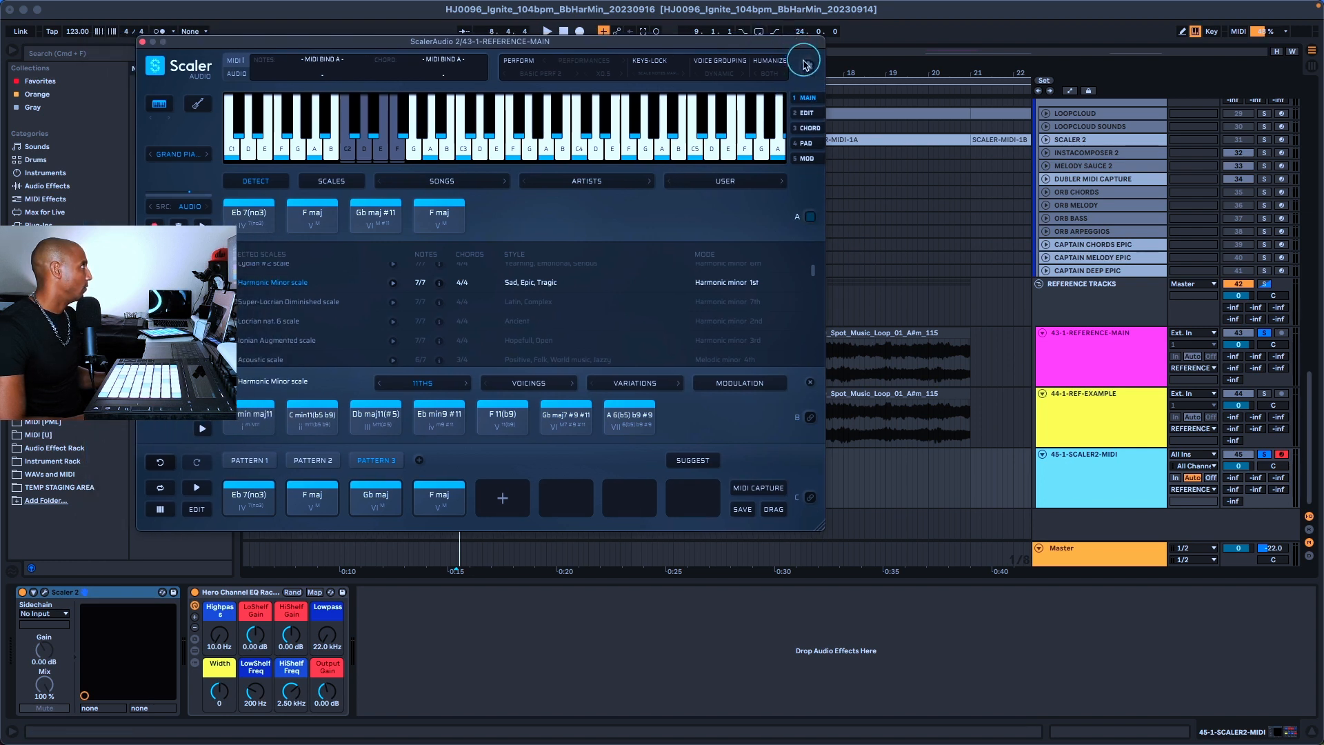
pyautogui.click(809, 69)
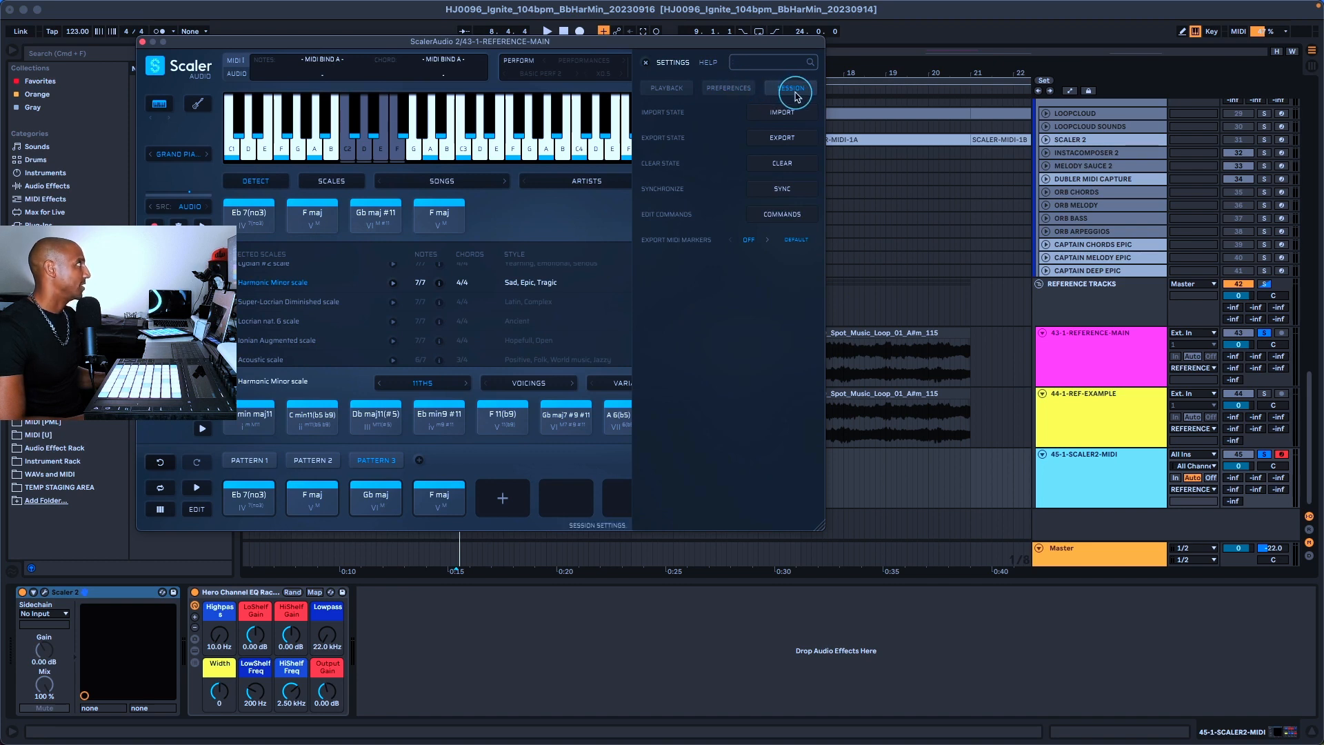
pyautogui.click(776, 196)
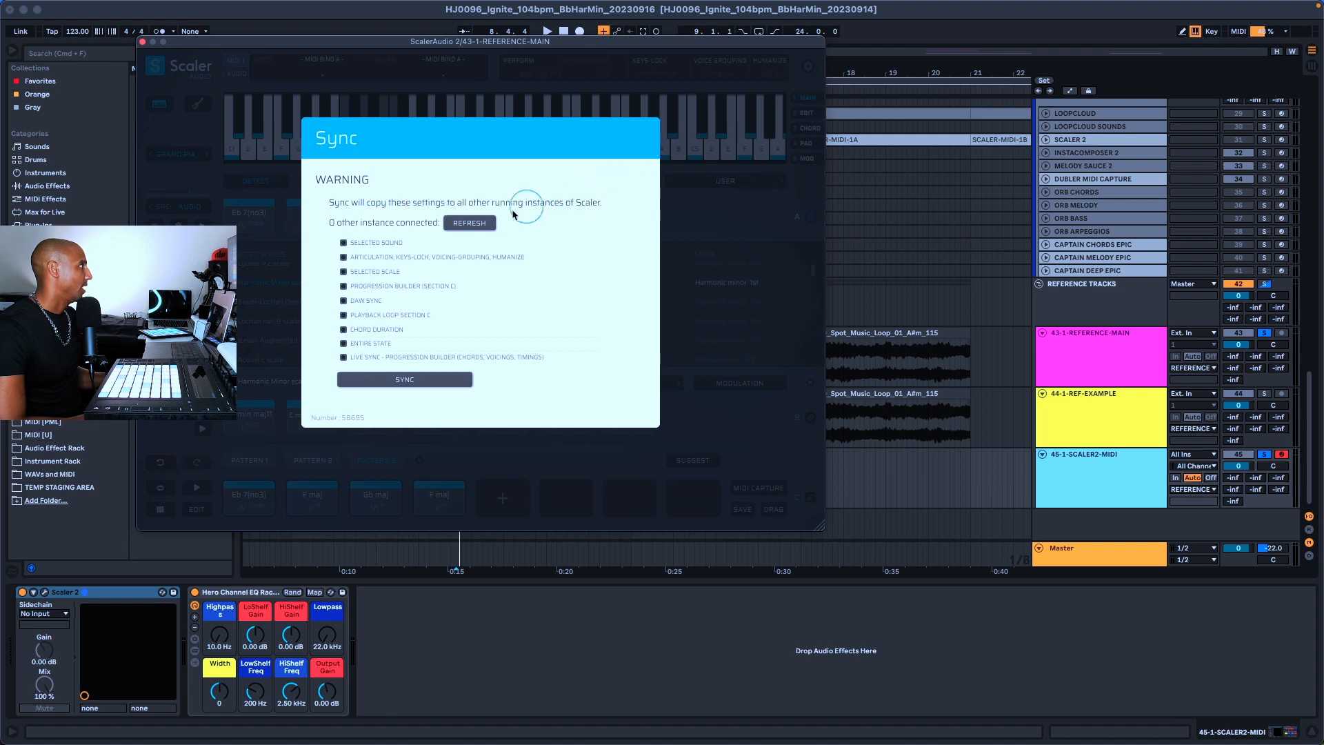
pyautogui.click(345, 357)
pyautogui.click(345, 344)
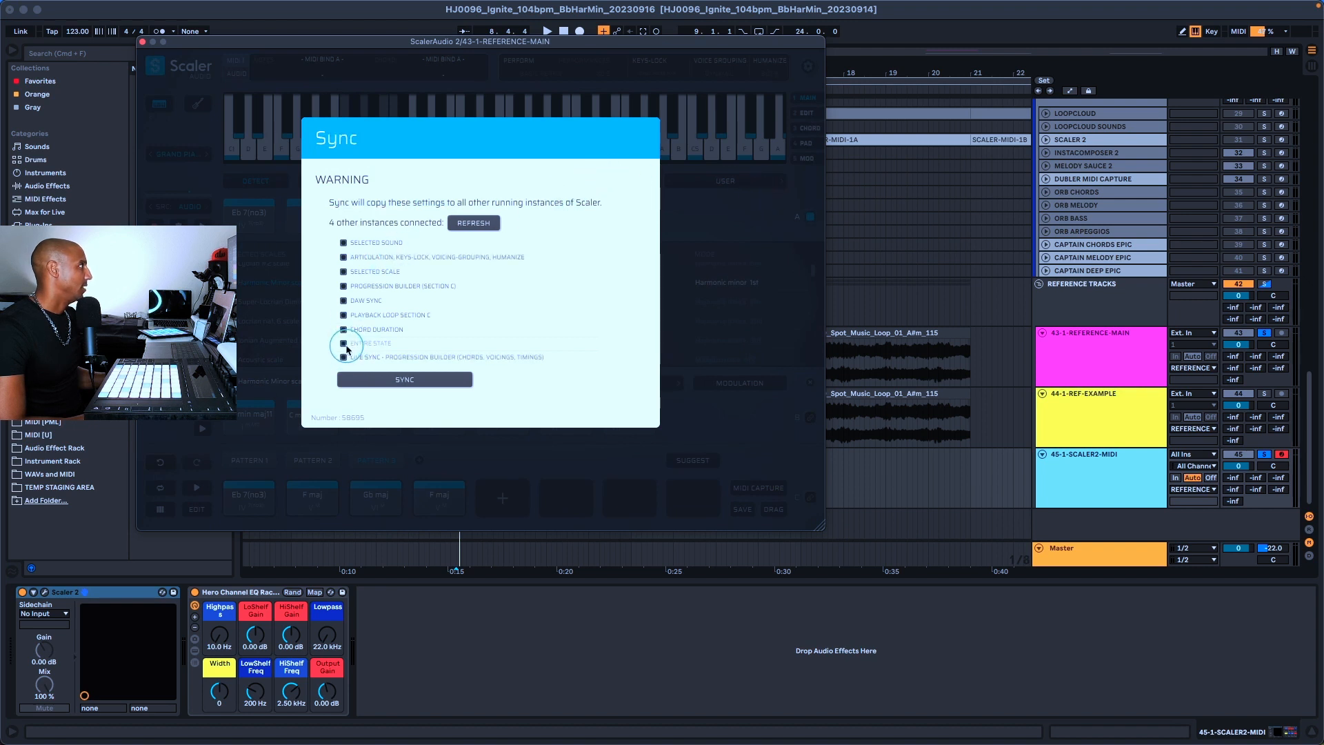
pyautogui.click(342, 345)
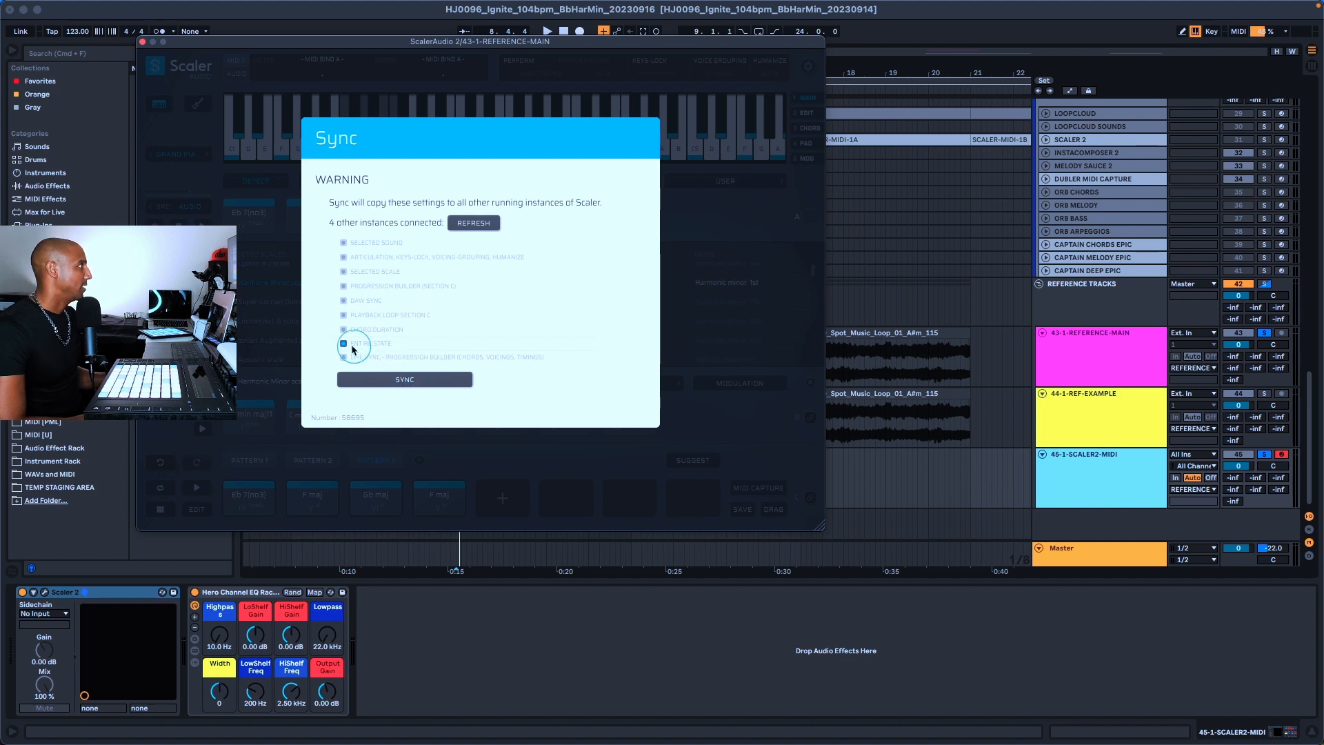
pyautogui.click(342, 344)
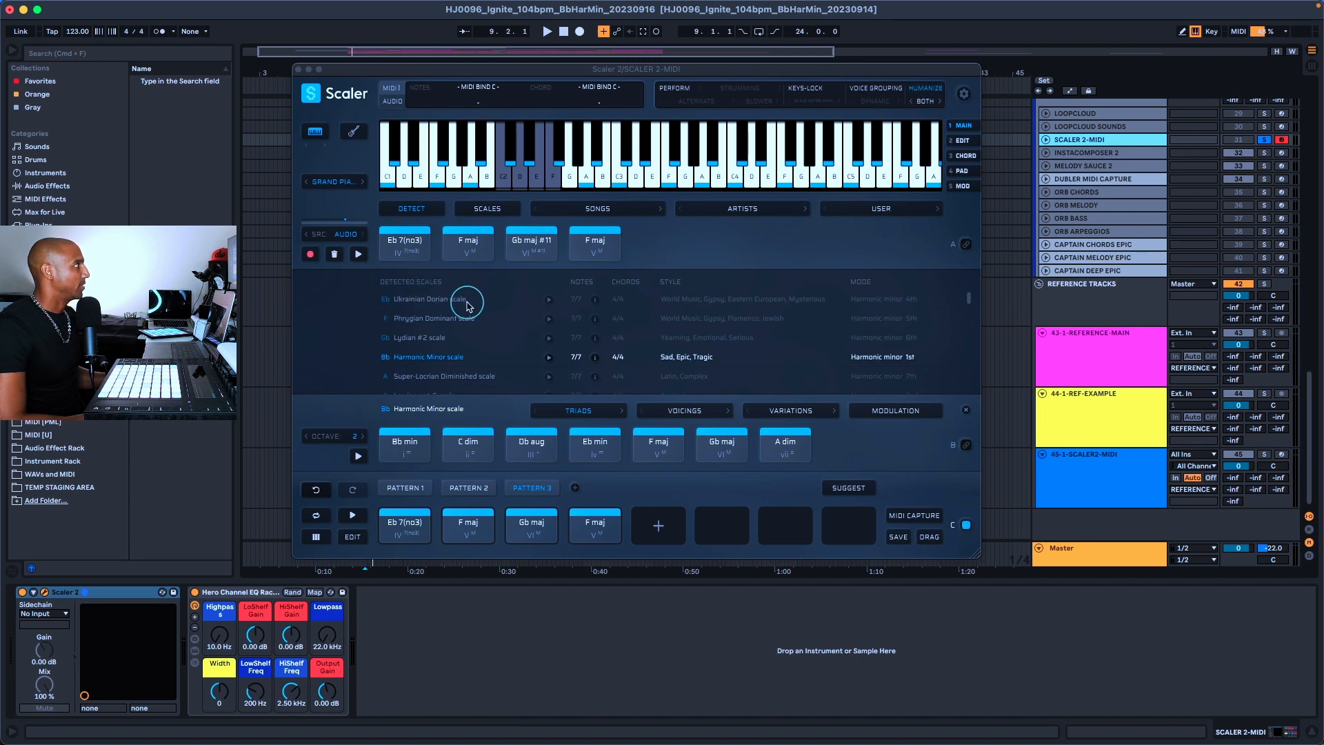
# Step: Compare the detected Ukrainian Dorian, Phrygian Dominant and Lydian #2 scales in SCALER 2-MIDI, ending on Bb Harmonic Minor
pyautogui.click(435, 318)
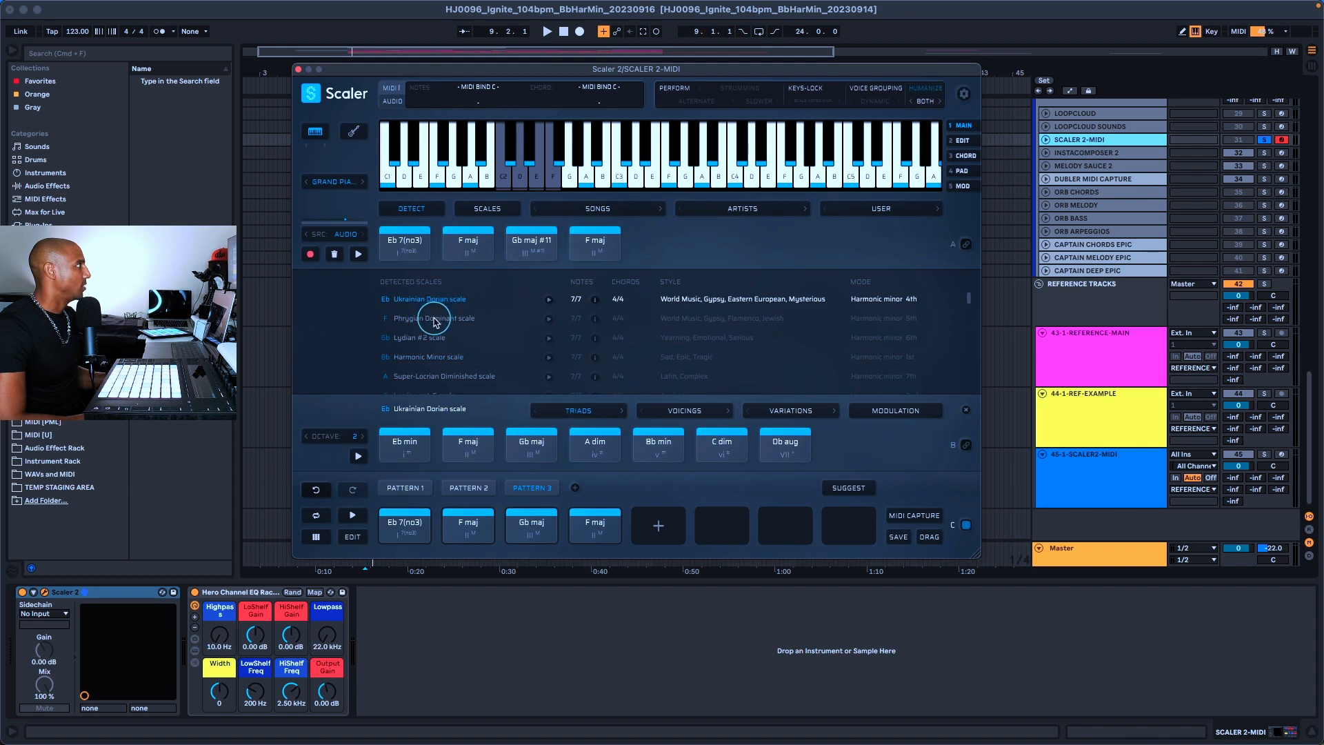
pyautogui.click(439, 444)
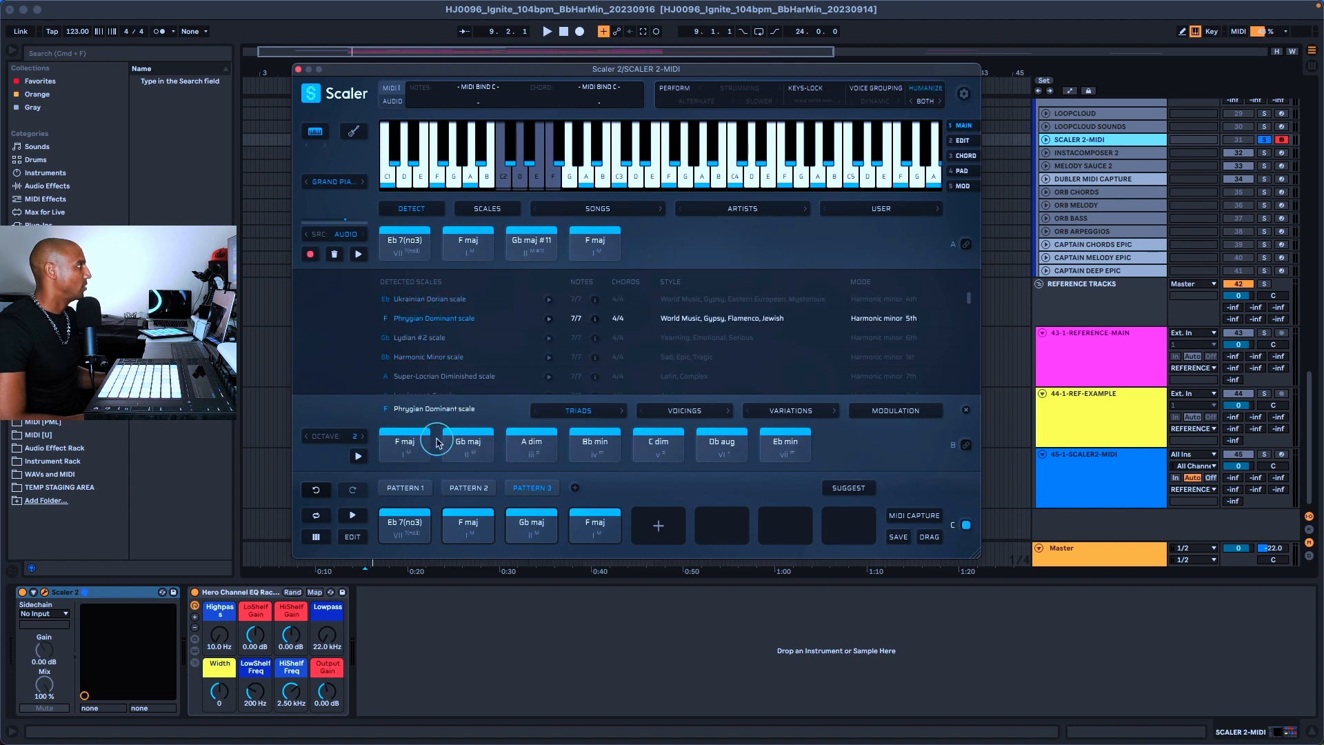
pyautogui.click(423, 339)
pyautogui.click(428, 358)
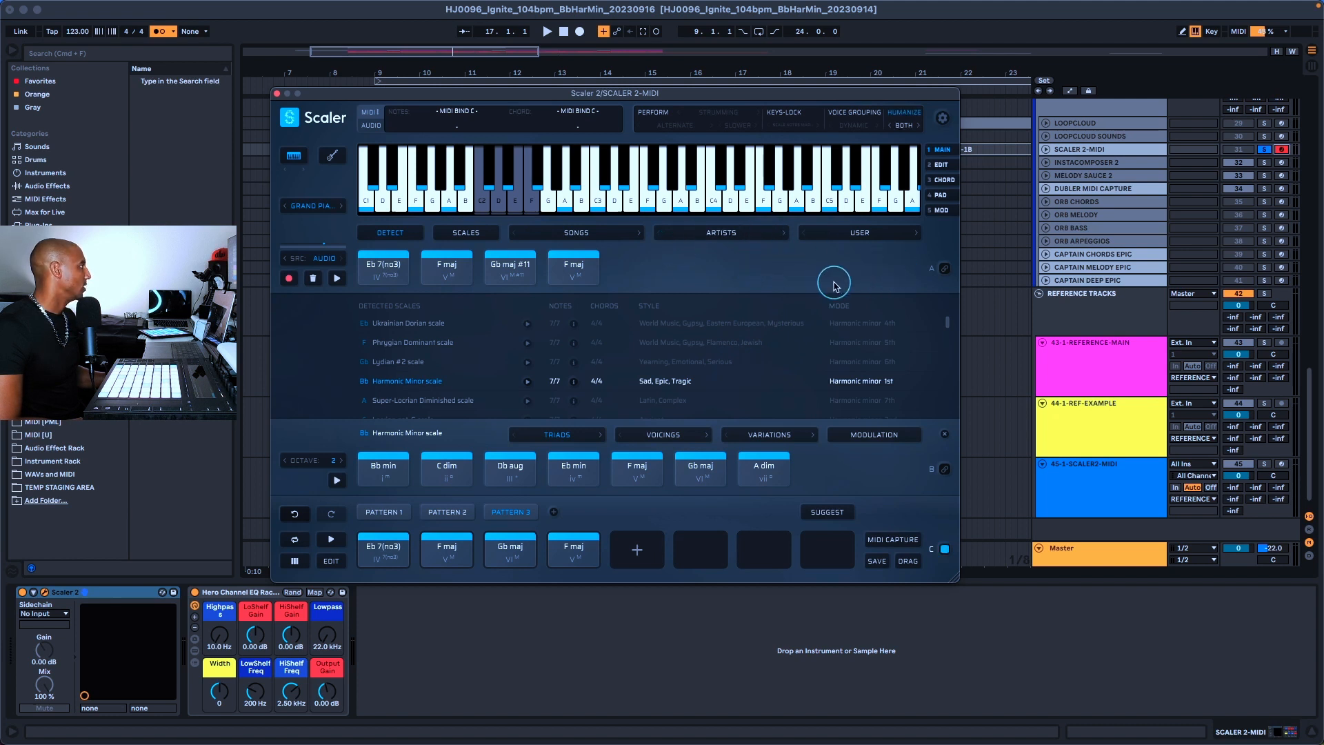
# Step: Record a MIDI capture of the Pattern 3 chords in SCALER 2-MIDI and place it on the 45-1-SCALER2-MIDI track at 13.4.3
pyautogui.click(943, 554)
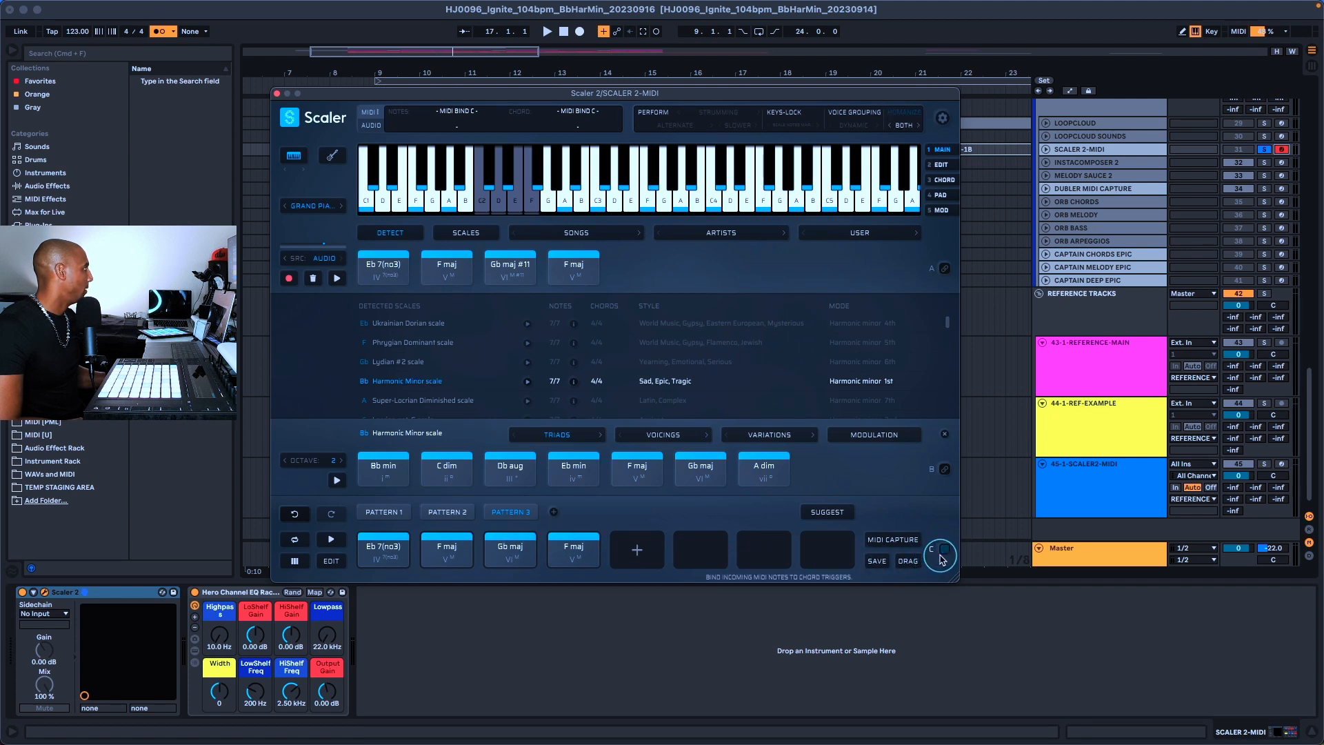
pyautogui.click(900, 547)
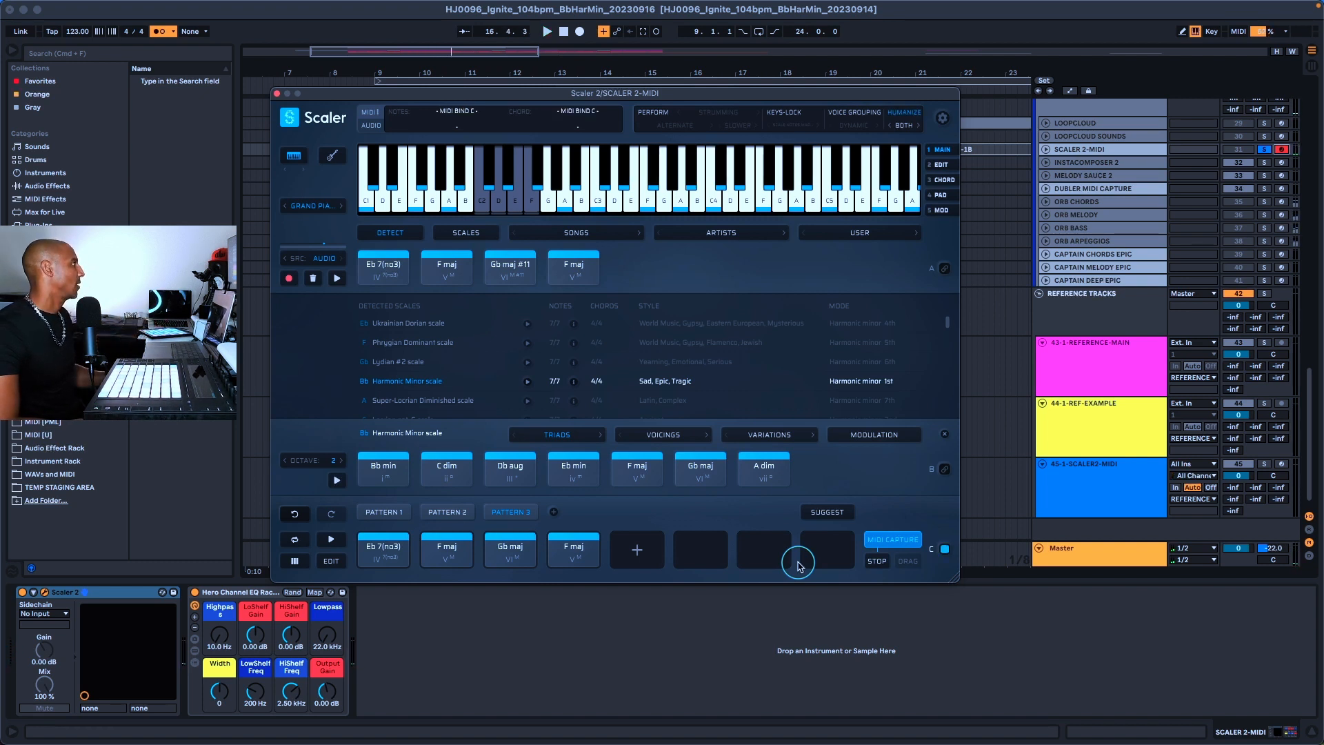
pyautogui.click(875, 562)
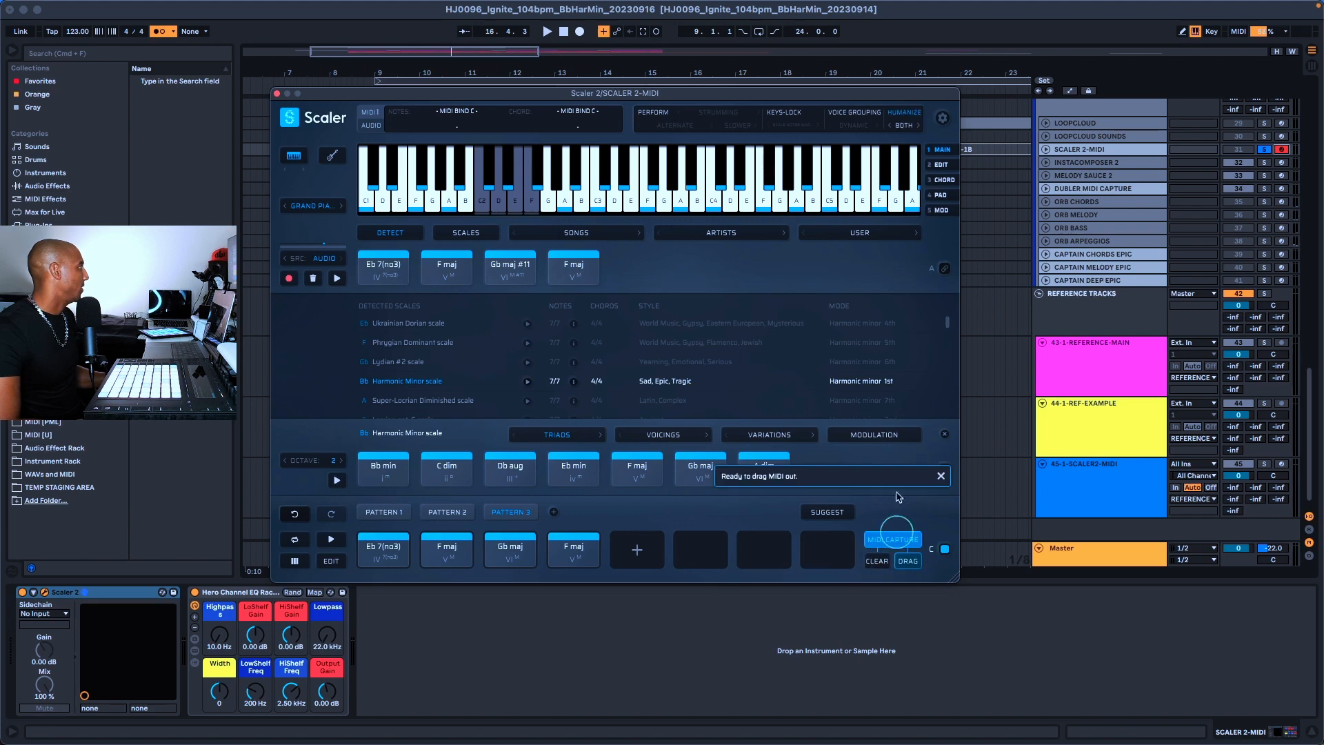
pyautogui.moveTo(829, 78); pyautogui.dragTo(401, 113)
pyautogui.moveTo(478, 596); pyautogui.dragTo(598, 490)
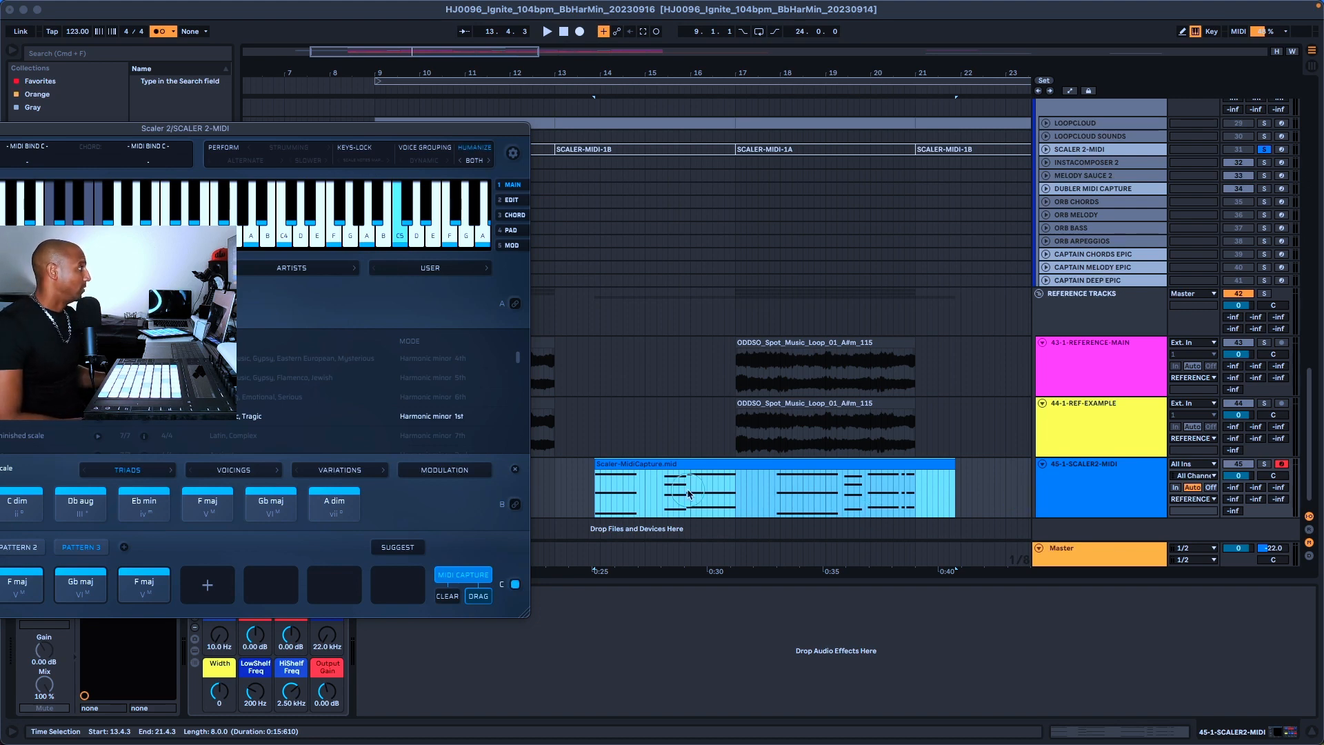
# Step: Open the Scaler-MidiCapture.mid clip's notes in an enlarged editor and hide the Scaler window to view them unobstructed
pyautogui.click(690, 460)
pyautogui.doubleClick(689, 466)
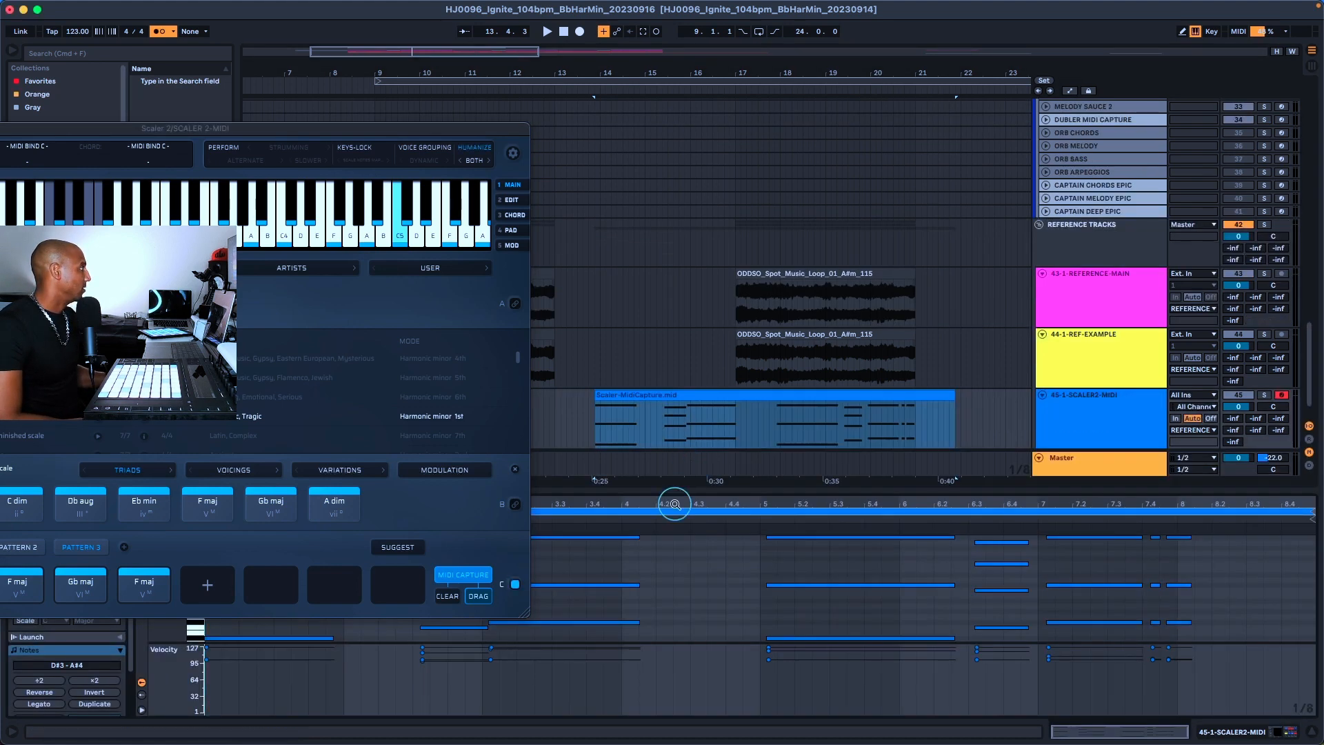
pyautogui.moveTo(682, 492); pyautogui.dragTo(807, 233)
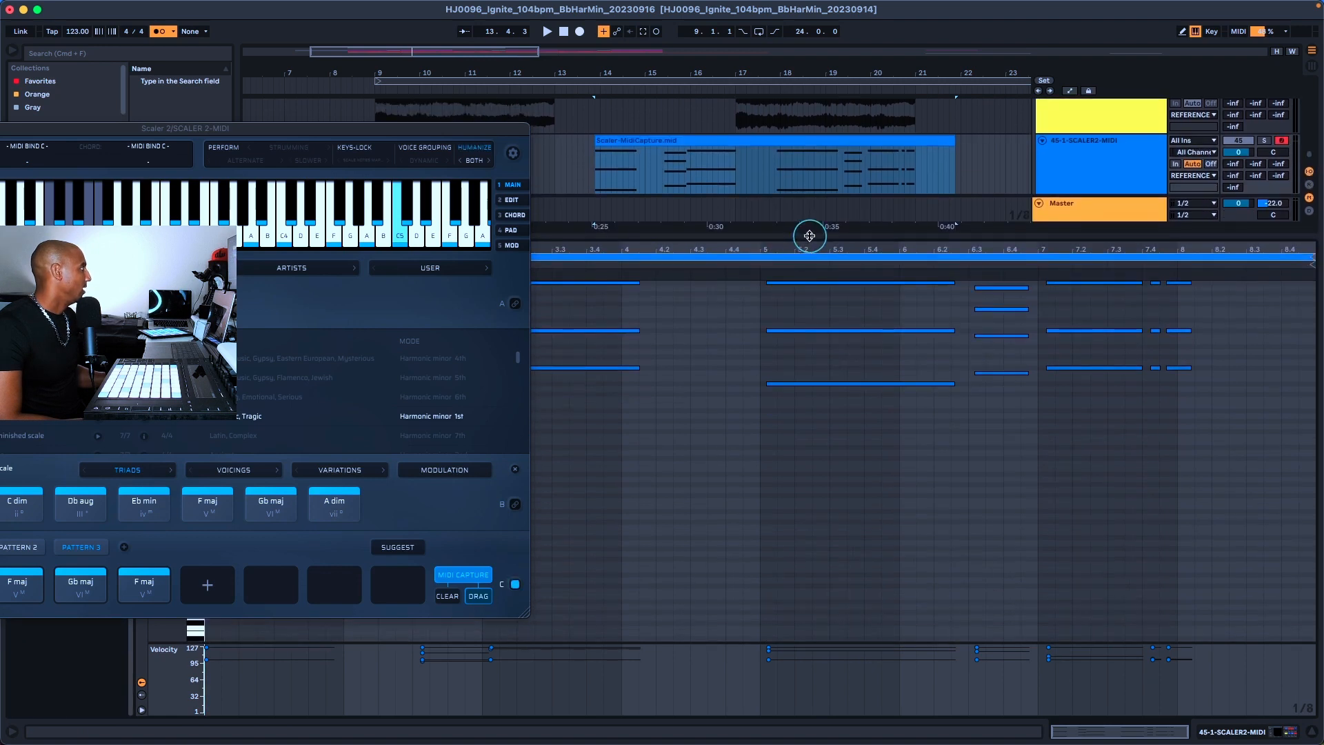
pyautogui.click(424, 131)
pyautogui.press('super+alt+p')
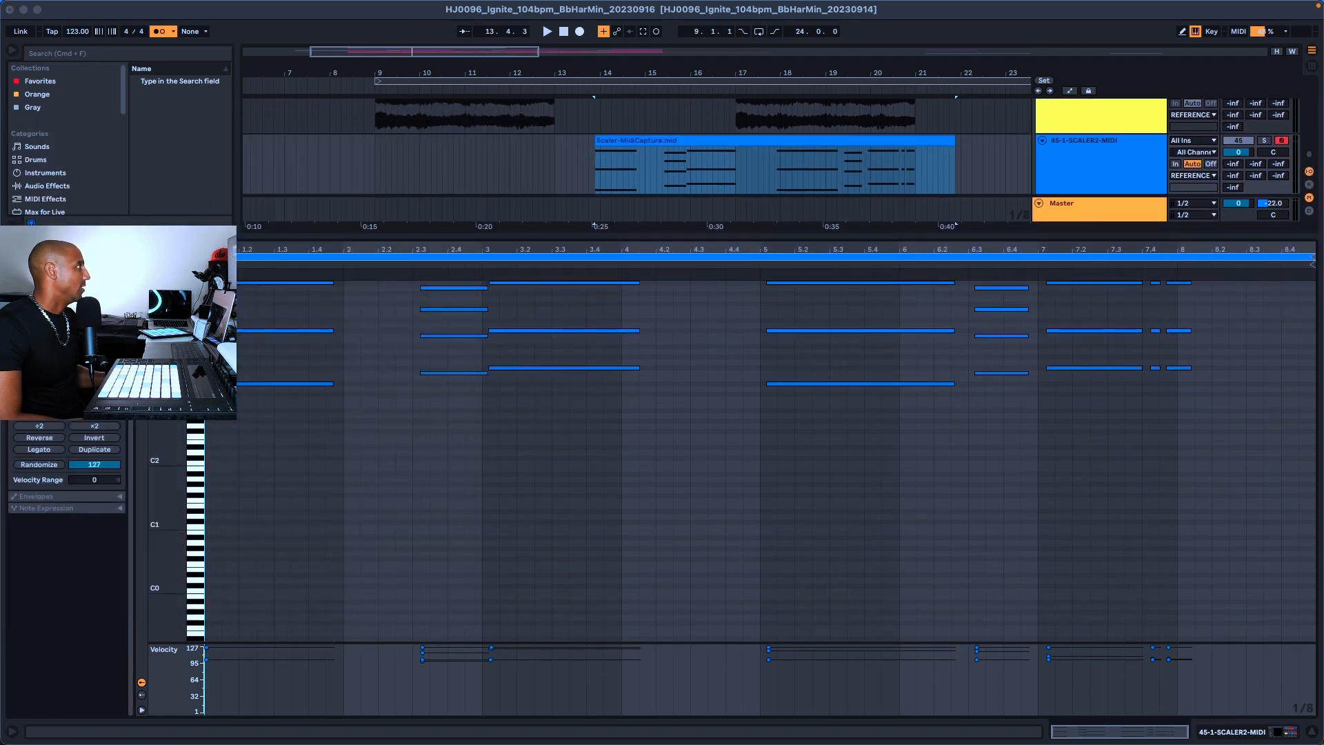
pyautogui.scroll(-2, 488, 466)
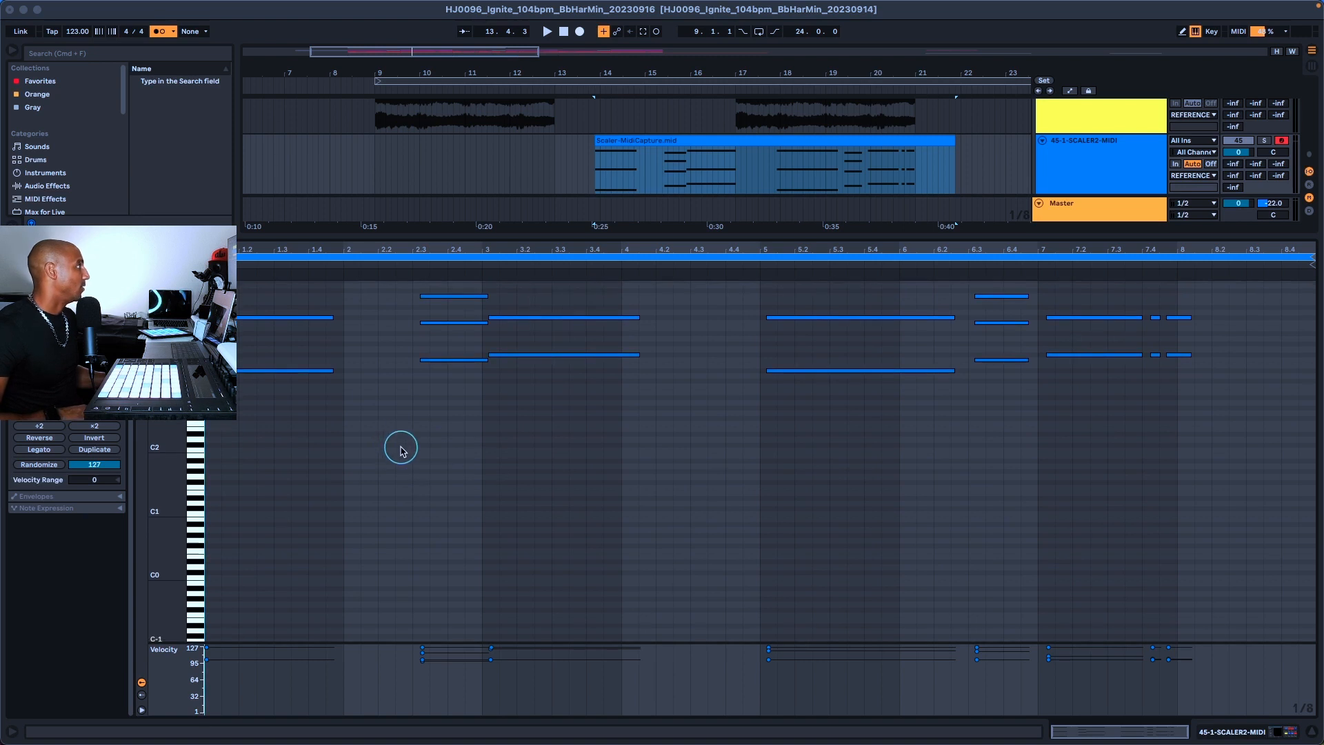
pyautogui.scroll(5, 452, 422)
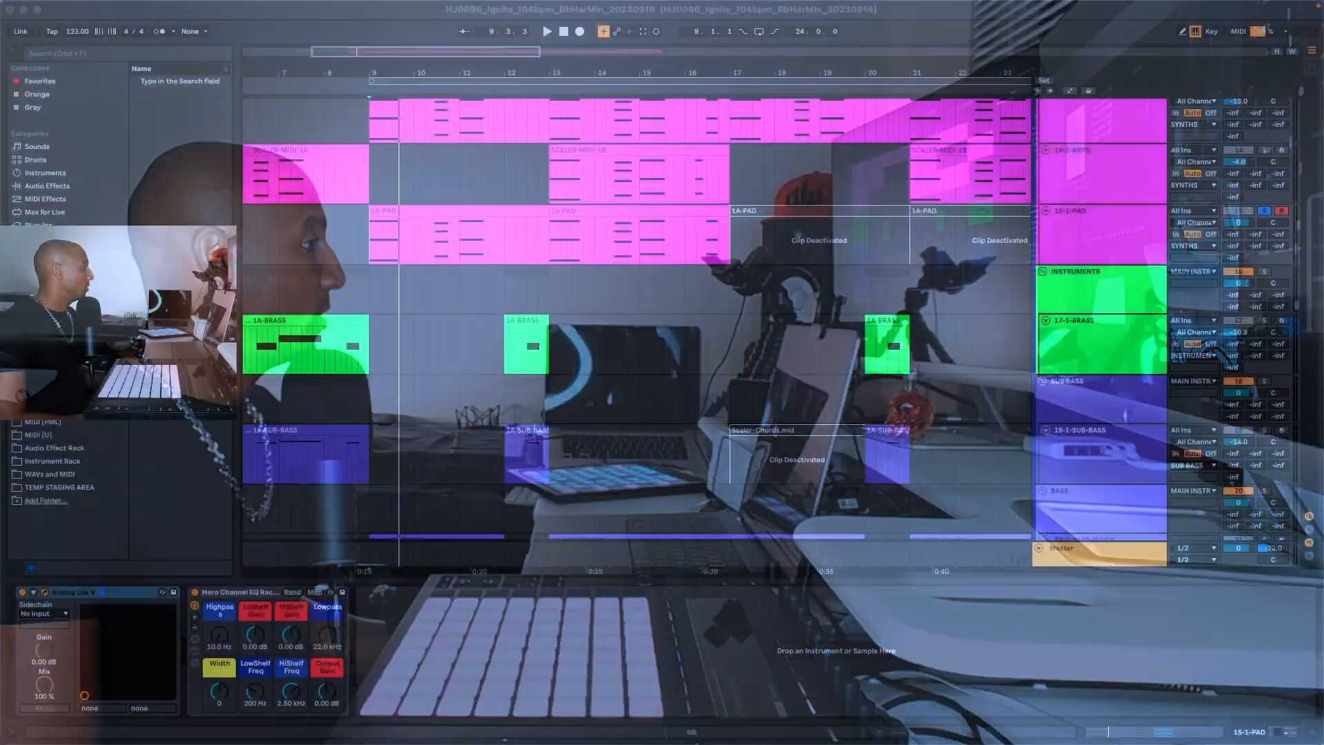
# Step: Play the 15-1-PAD part from 9.1.1 and position its Analog Lab V window so the pad clips stay in view
pyautogui.click(685, 331)
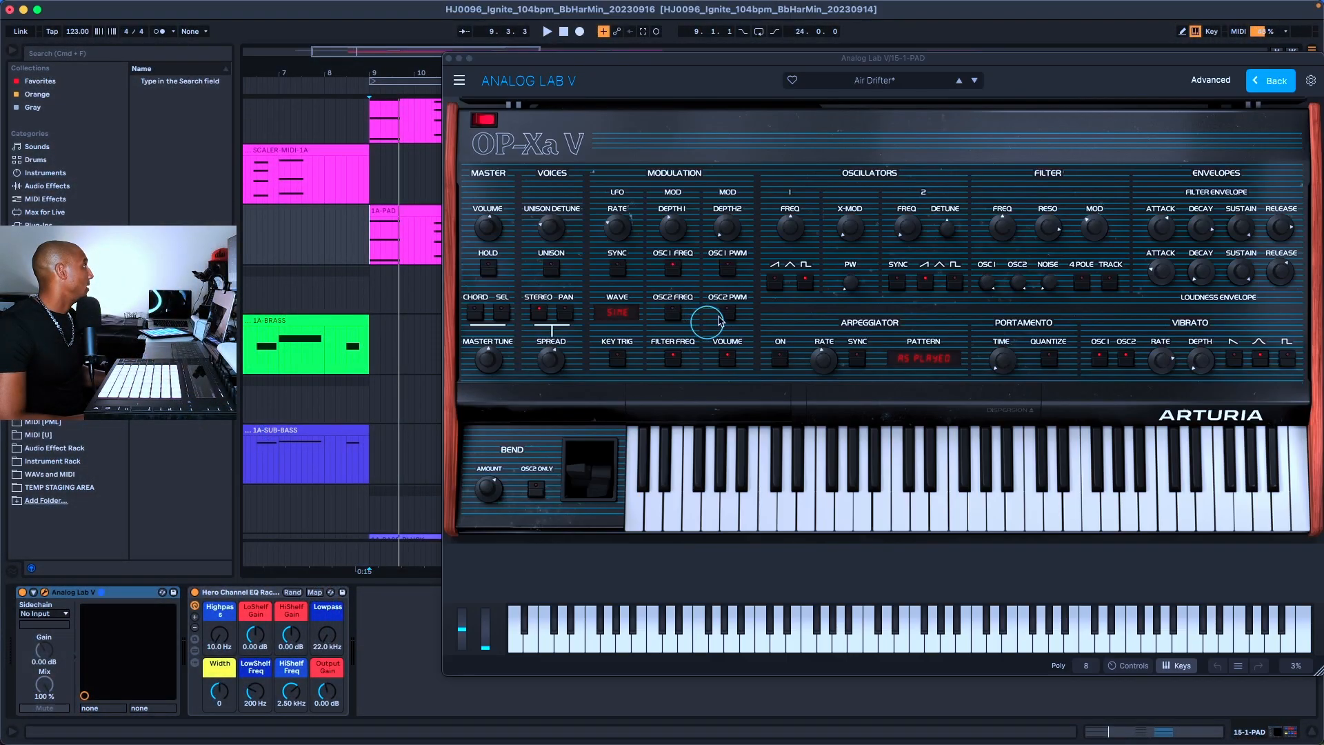
pyautogui.click(364, 122)
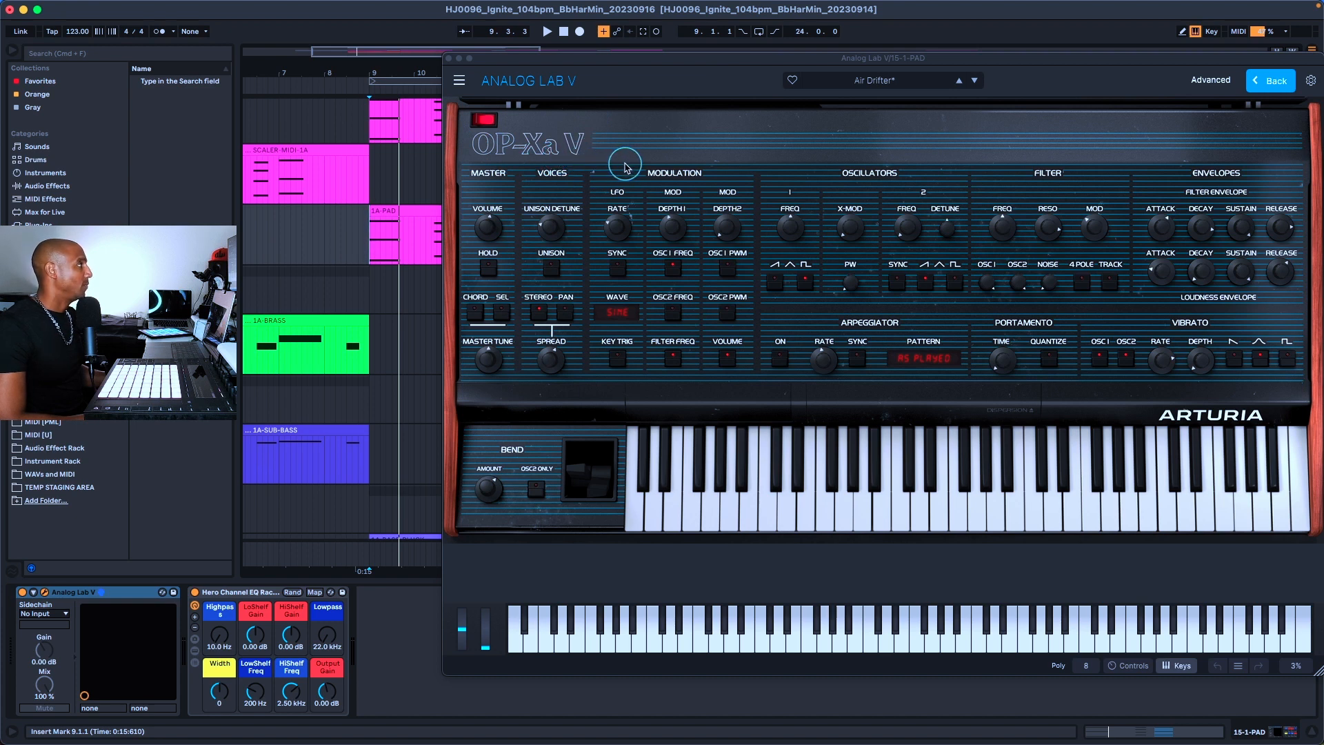
pyautogui.moveTo(737, 78); pyautogui.dragTo(754, 79)
pyautogui.press('space')
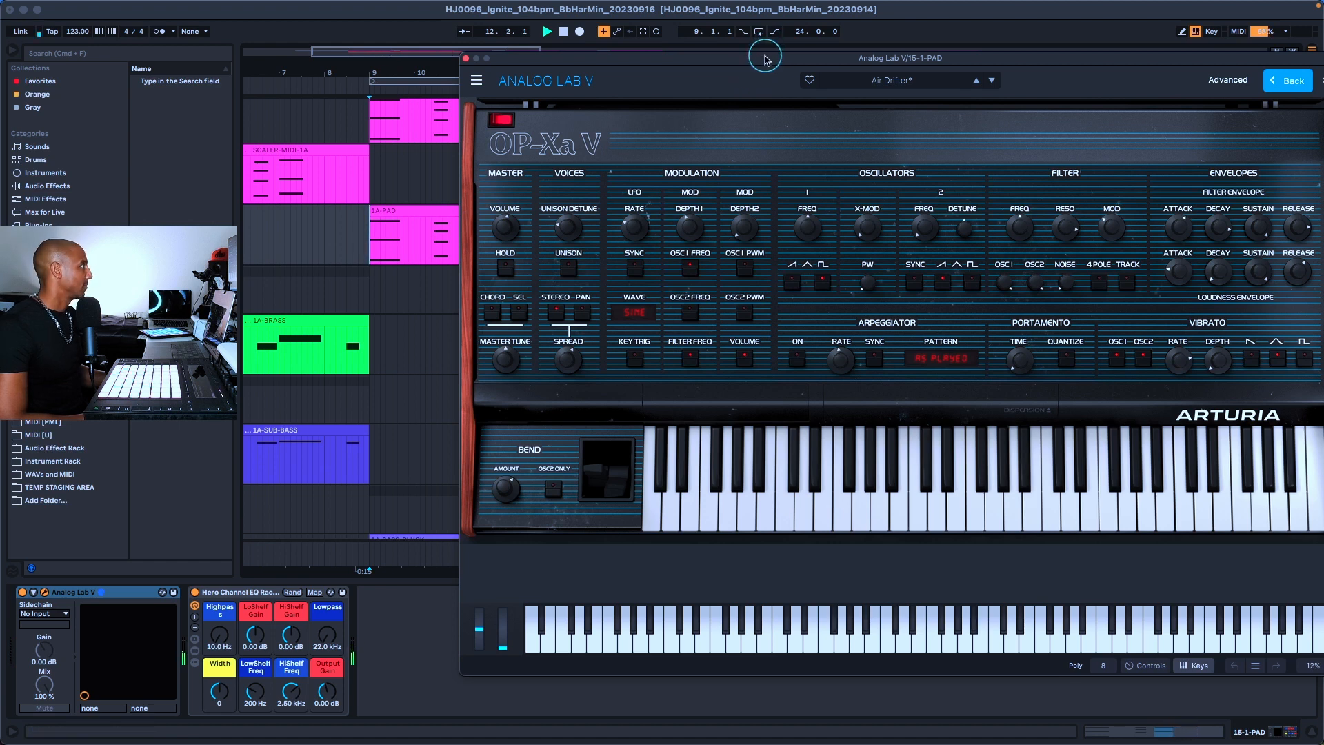
pyautogui.moveTo(764, 58); pyautogui.dragTo(844, 72)
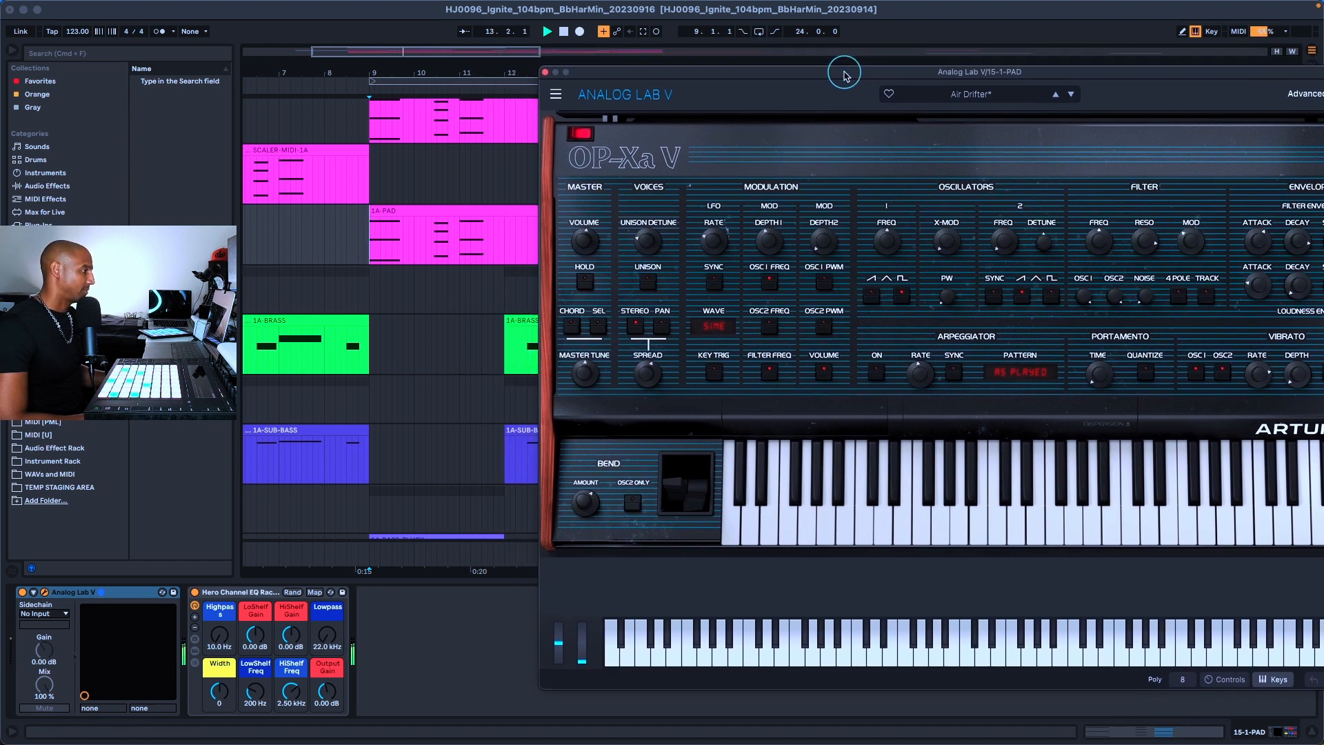
pyautogui.moveTo(845, 73); pyautogui.dragTo(747, 90)
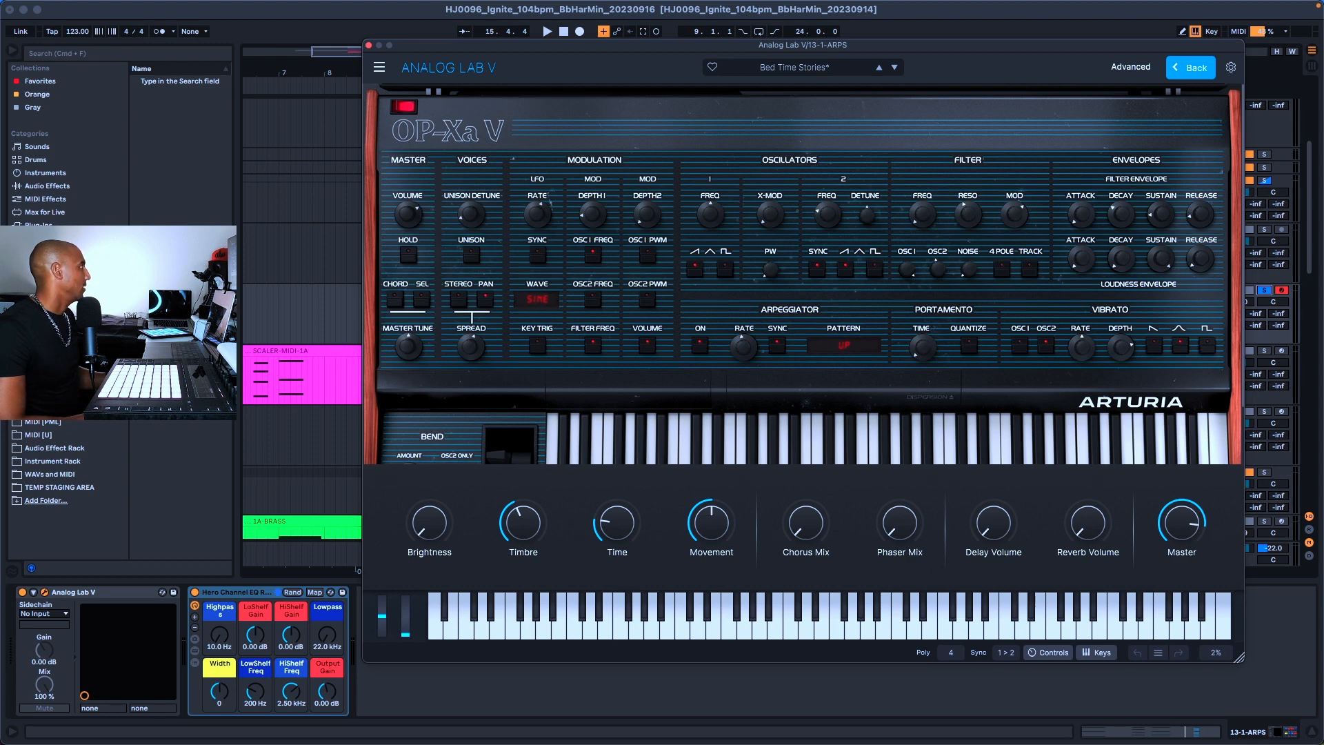
# Step: Play the 13-1-ARPS and 14-2-ARPS parts, arranging the KNOCK Clipper and ShaperBox 3 windows beside CUBE on 14-2-ARPS
pyautogui.press('space')
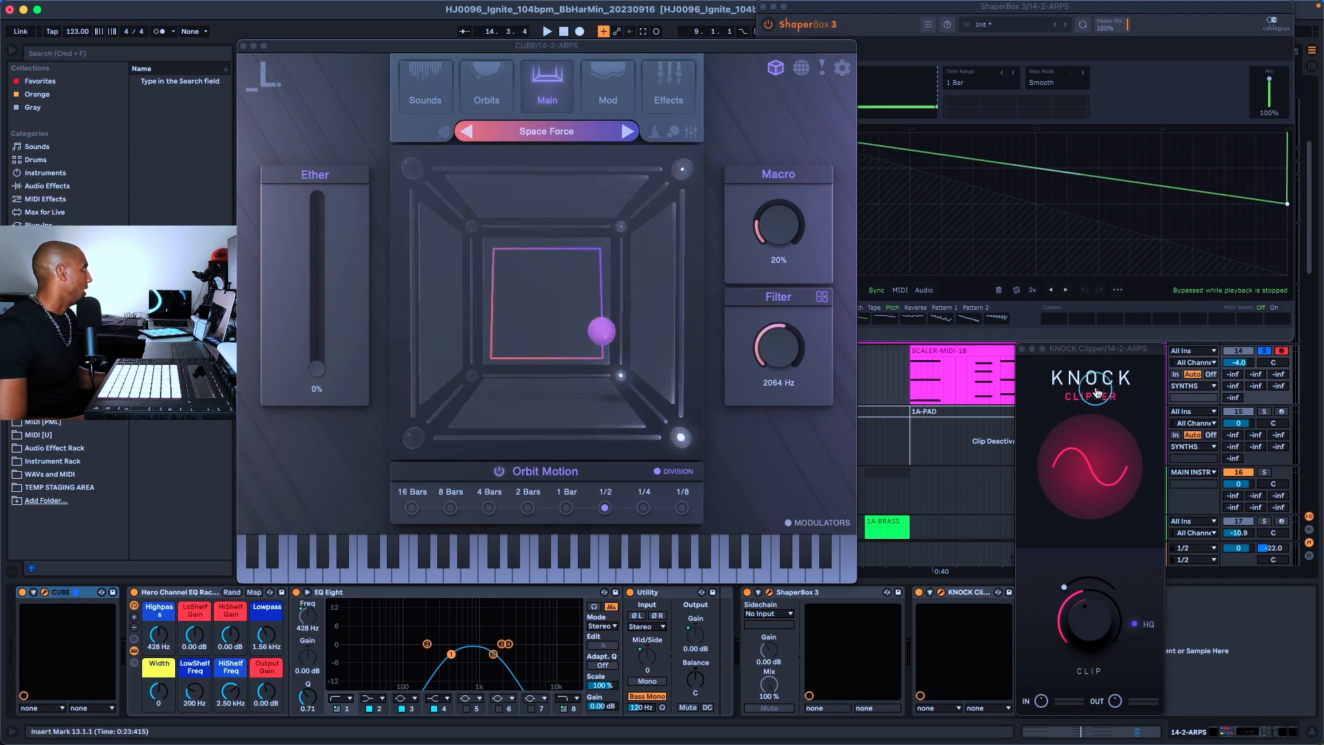
pyautogui.moveTo(1117, 350); pyautogui.dragTo(1162, 360)
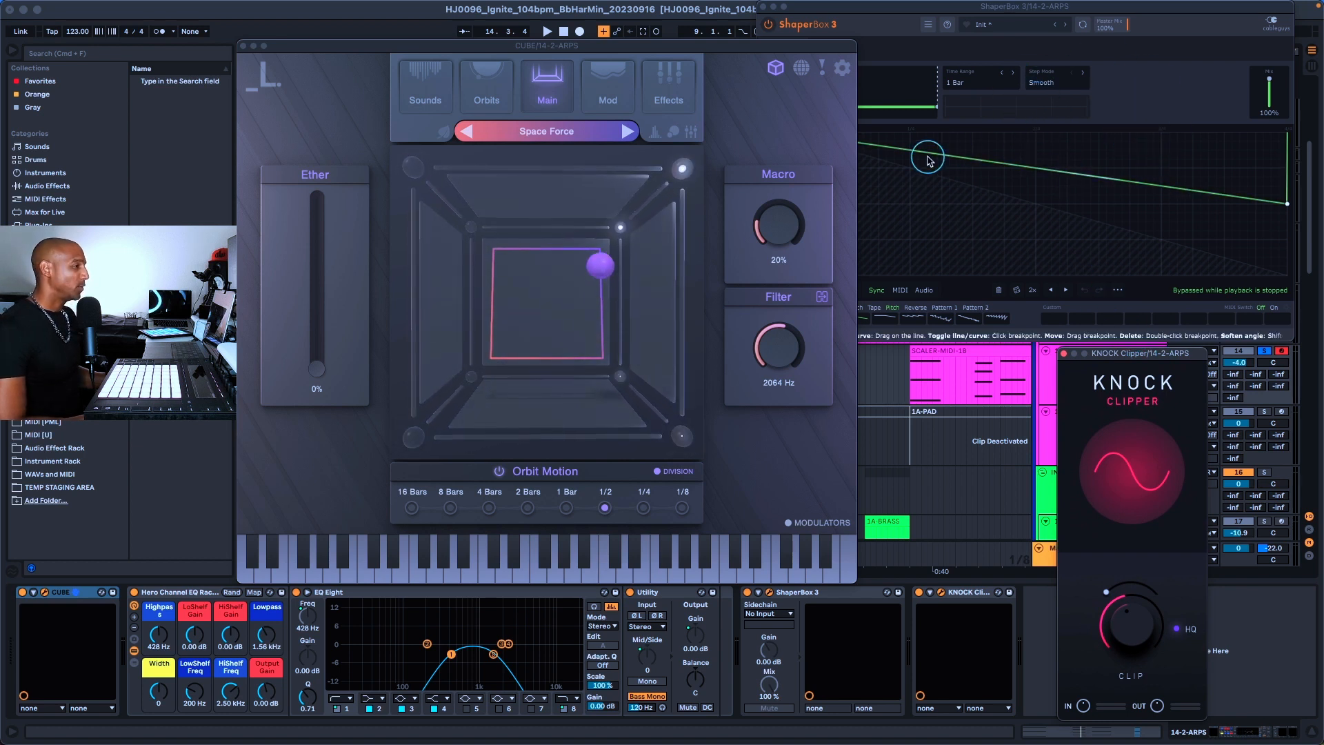
pyautogui.click(873, 12)
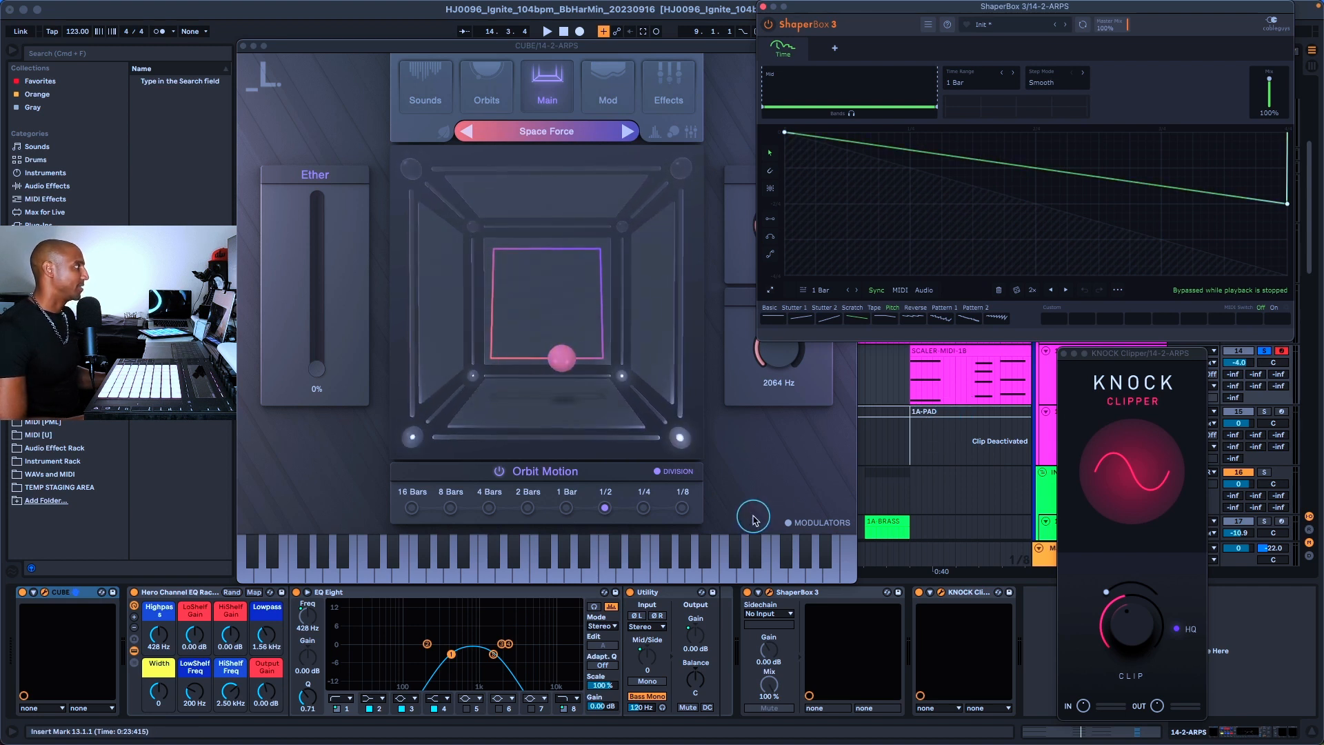
pyautogui.press('space')
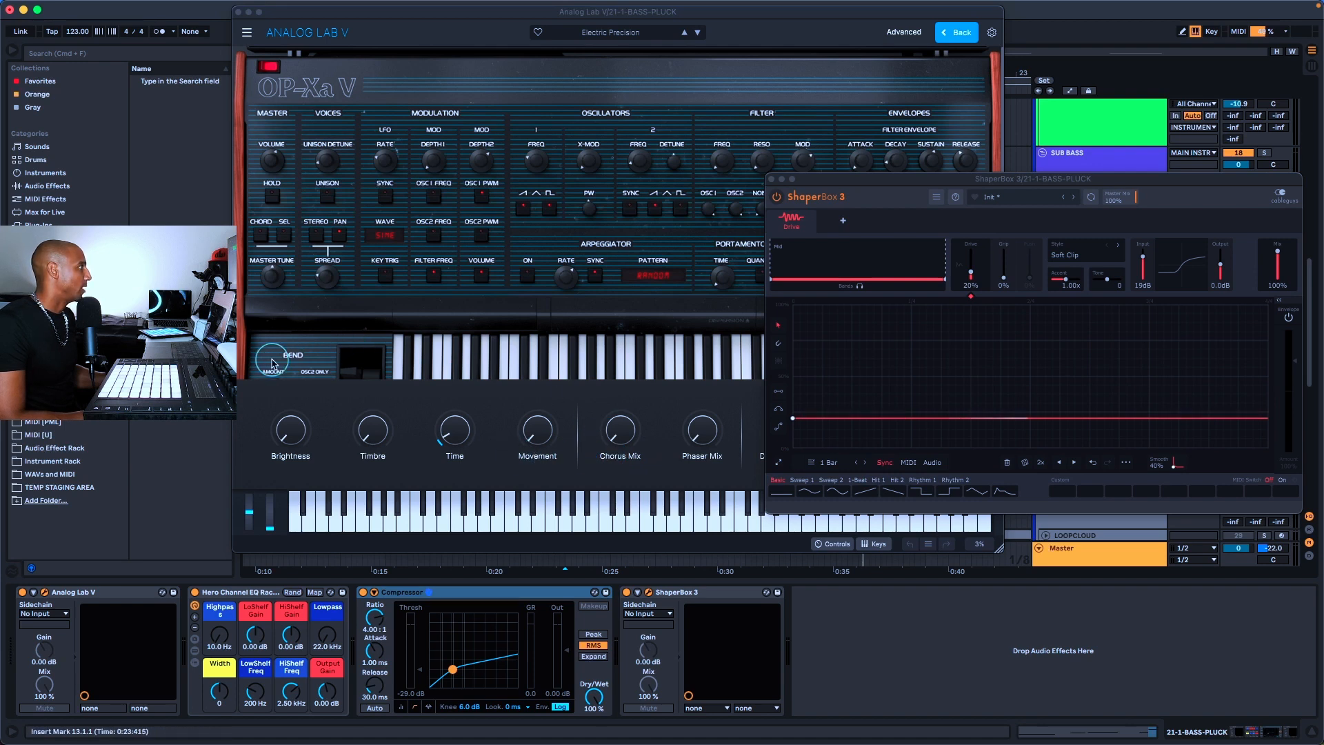
# Step: Close Analog Lab V on 21-1-BASS-PLUCK and play the track with the 1B-BASS-PLUCK clip's notes in an enlarged editor
pyautogui.click(238, 12)
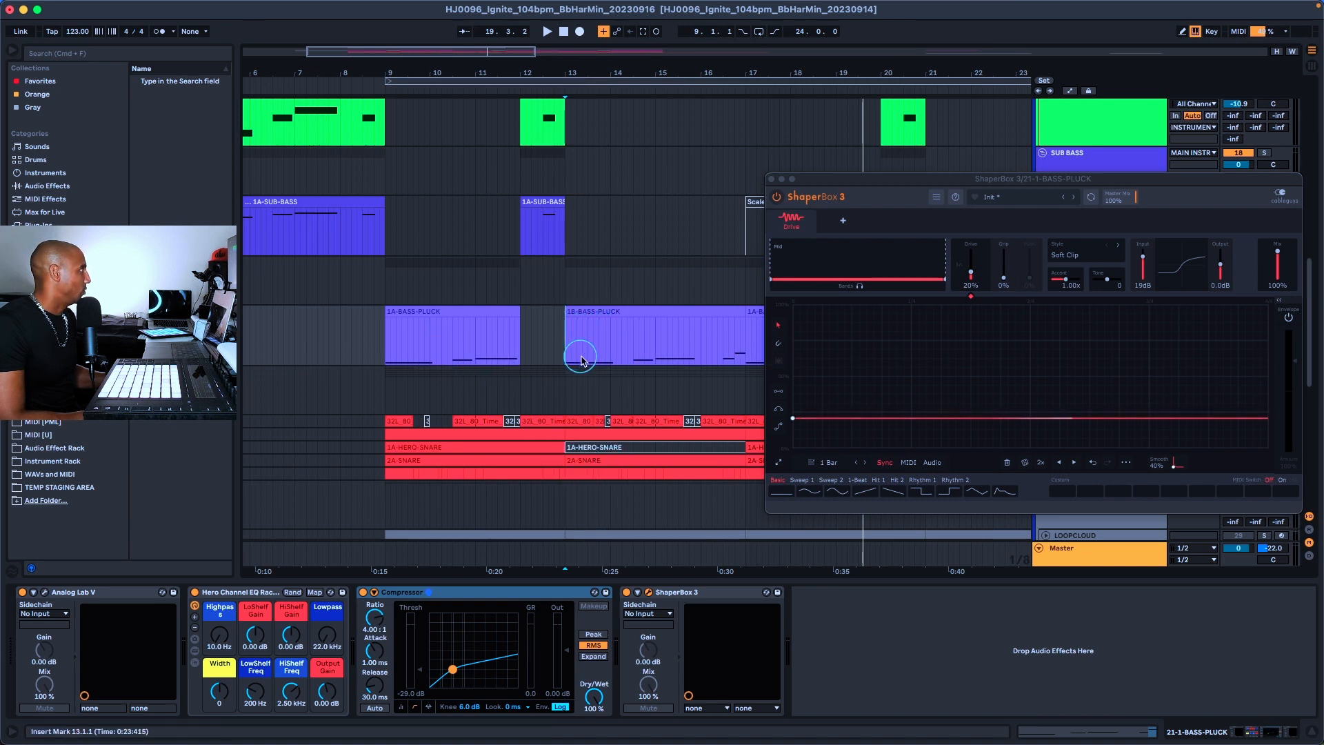
pyautogui.doubleClick(652, 311)
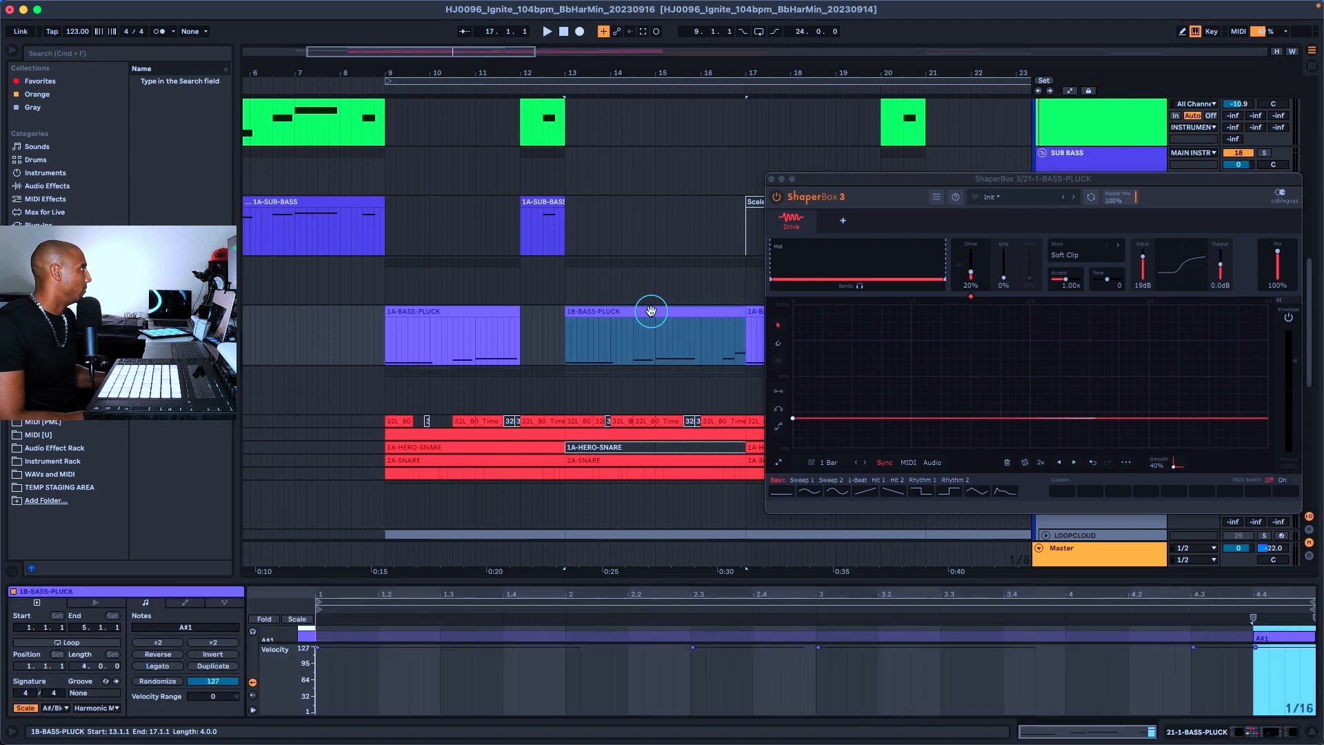
pyautogui.moveTo(582, 585); pyautogui.dragTo(621, 231)
pyautogui.scroll(5, 529, 429)
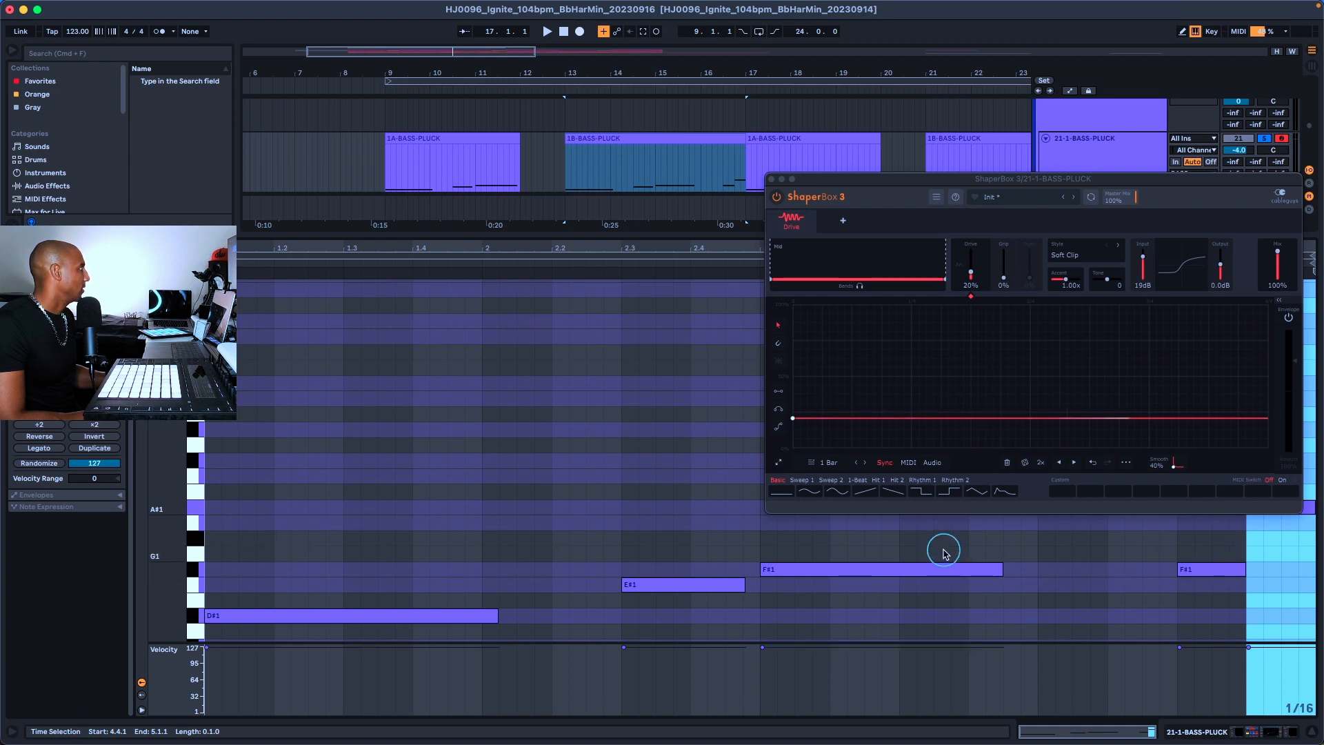
pyautogui.press('space')
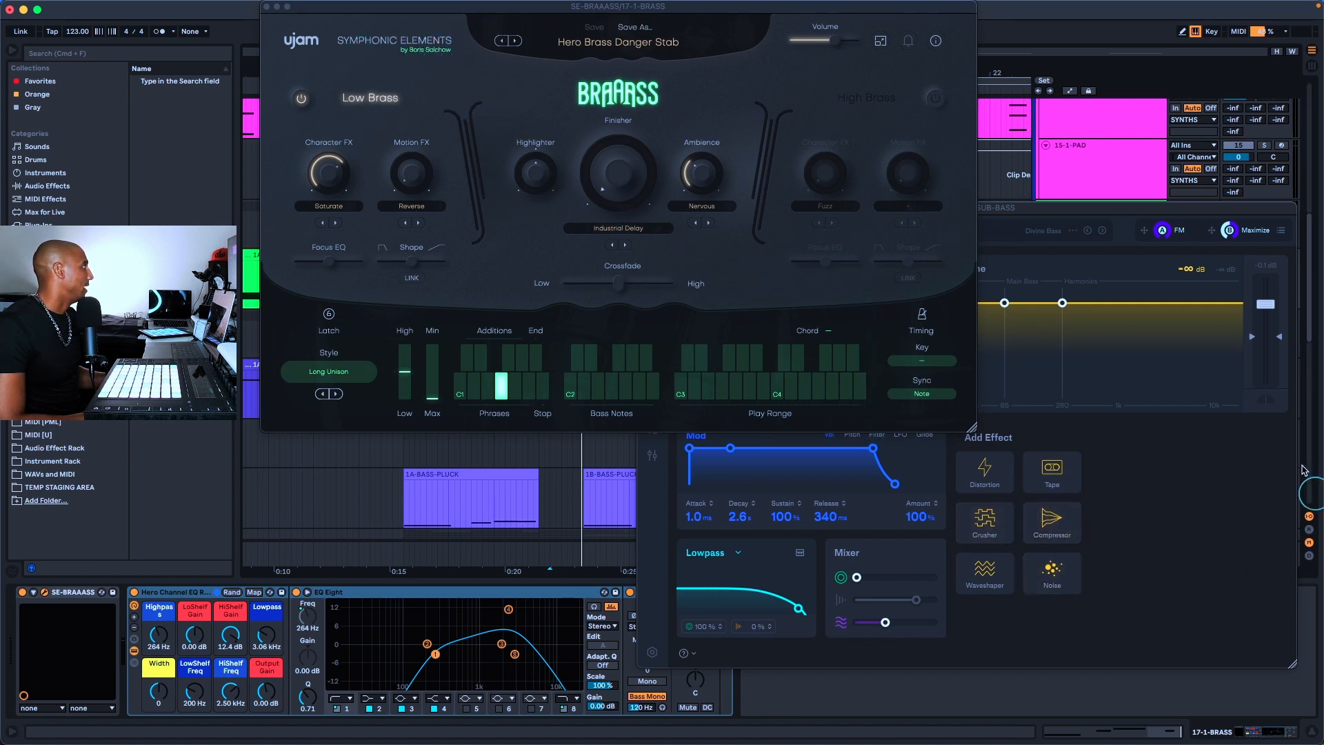
# Step: View SubLabXL on 19-1-SUB-BASS and SE-BRAAASS on 17-1-BRASS, and play the arrangement from 12.2.1
pyautogui.click(1184, 527)
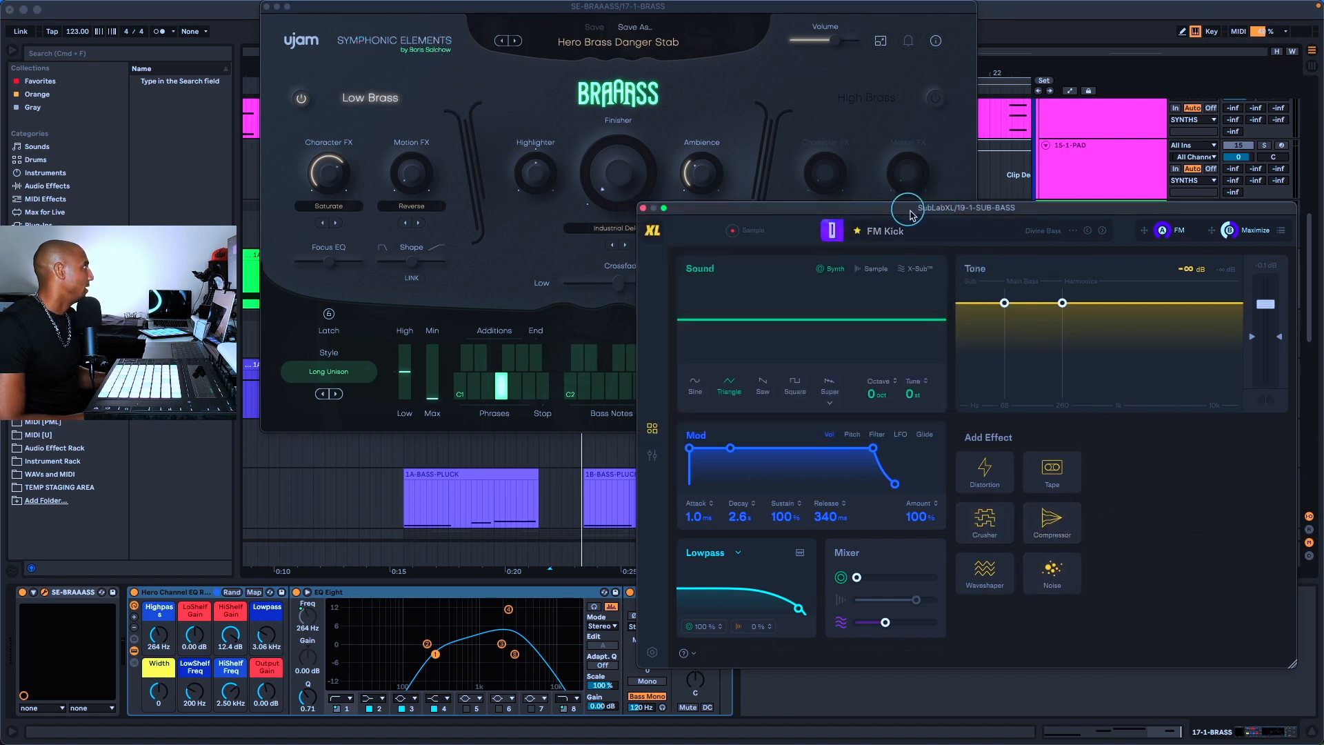
pyautogui.click(509, 83)
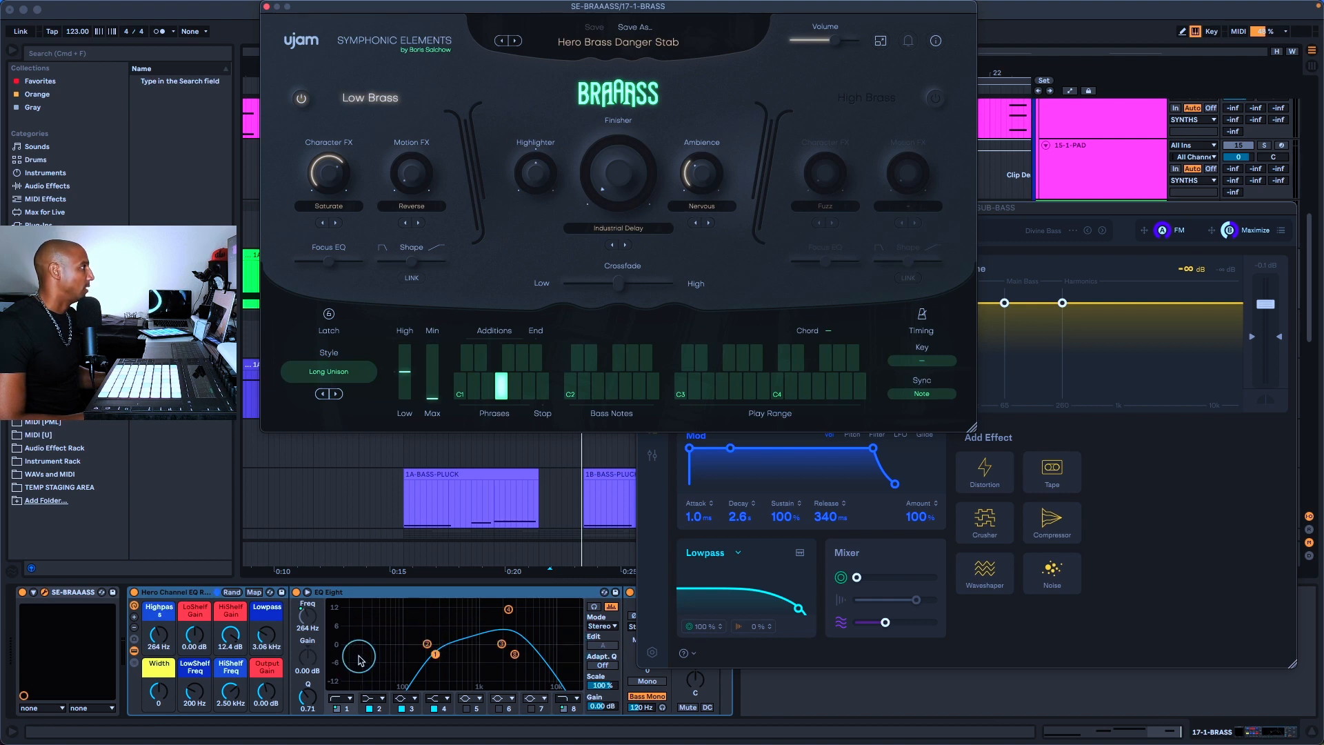
pyautogui.click(625, 519)
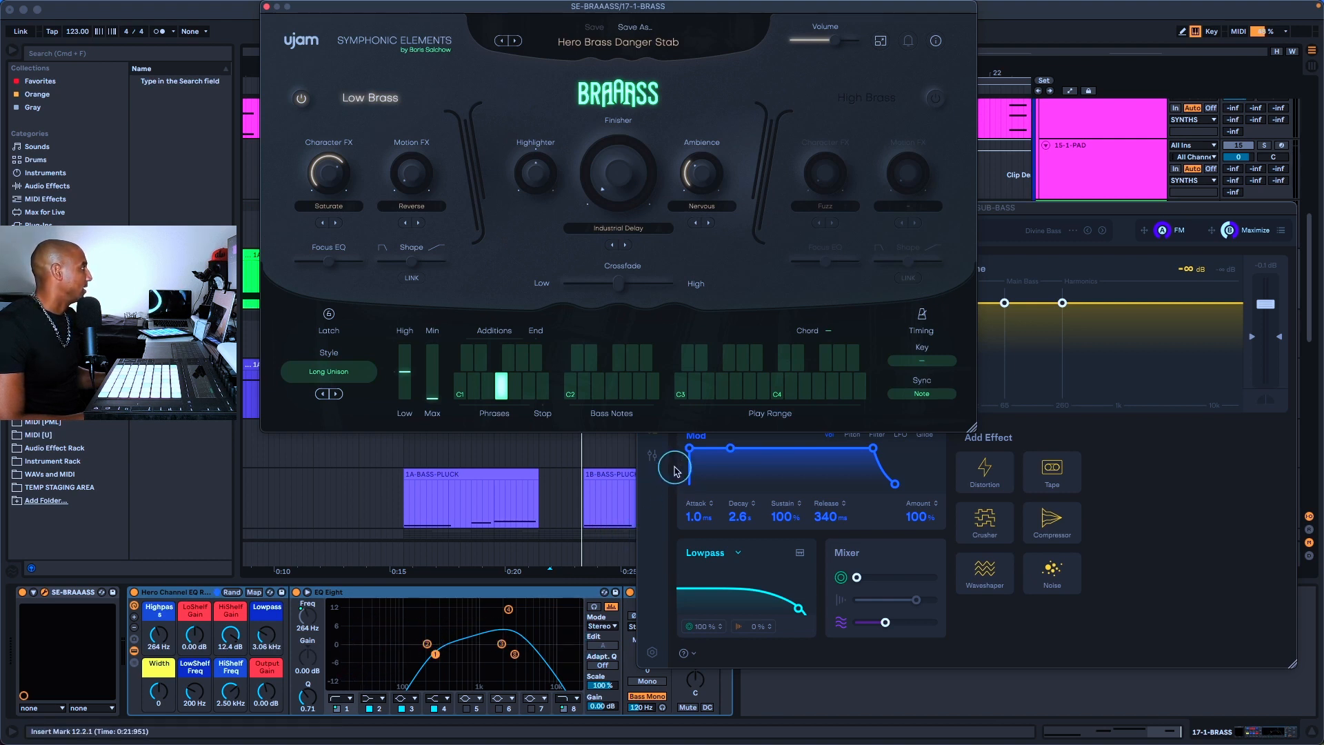
pyautogui.press('space')
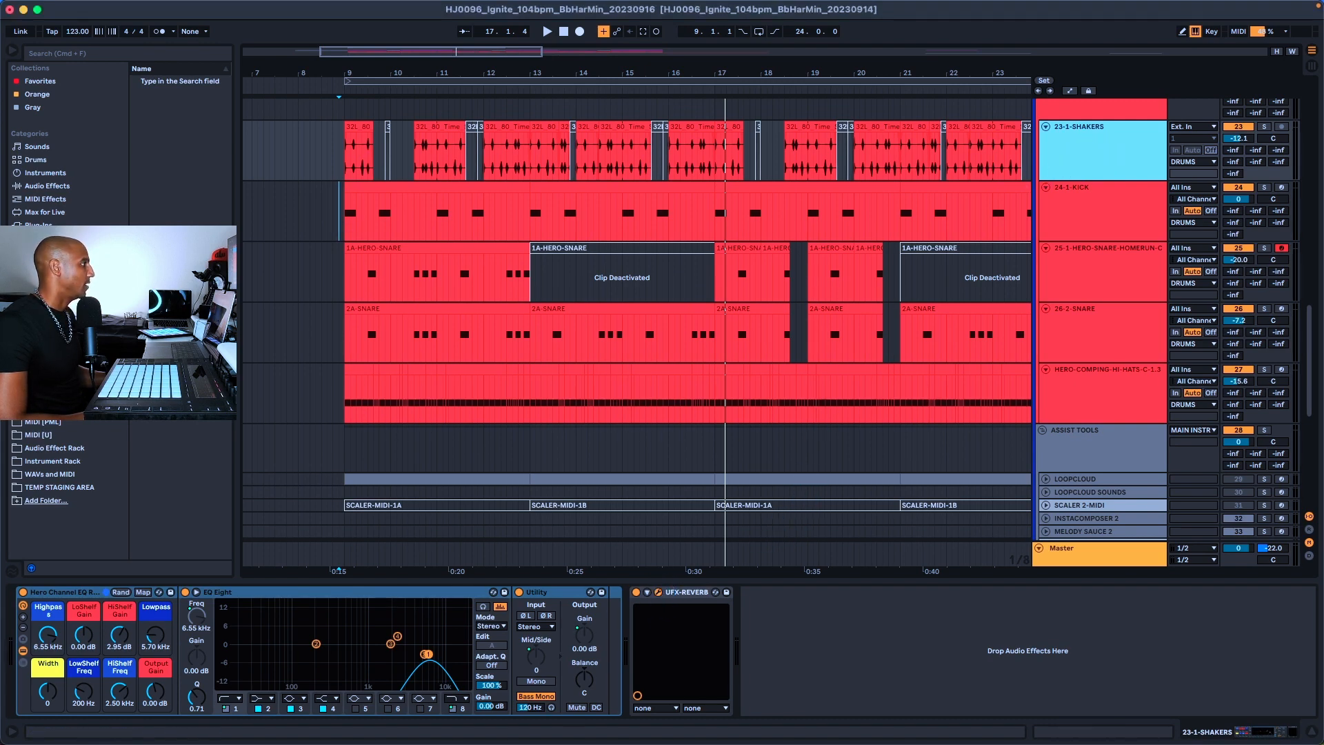
# Step: Review the UFX-REVERB settings on 23-1-SHAKERS and the Knocktonal settings on 24-1-KICK, closing each plug-in window
pyautogui.click(659, 592)
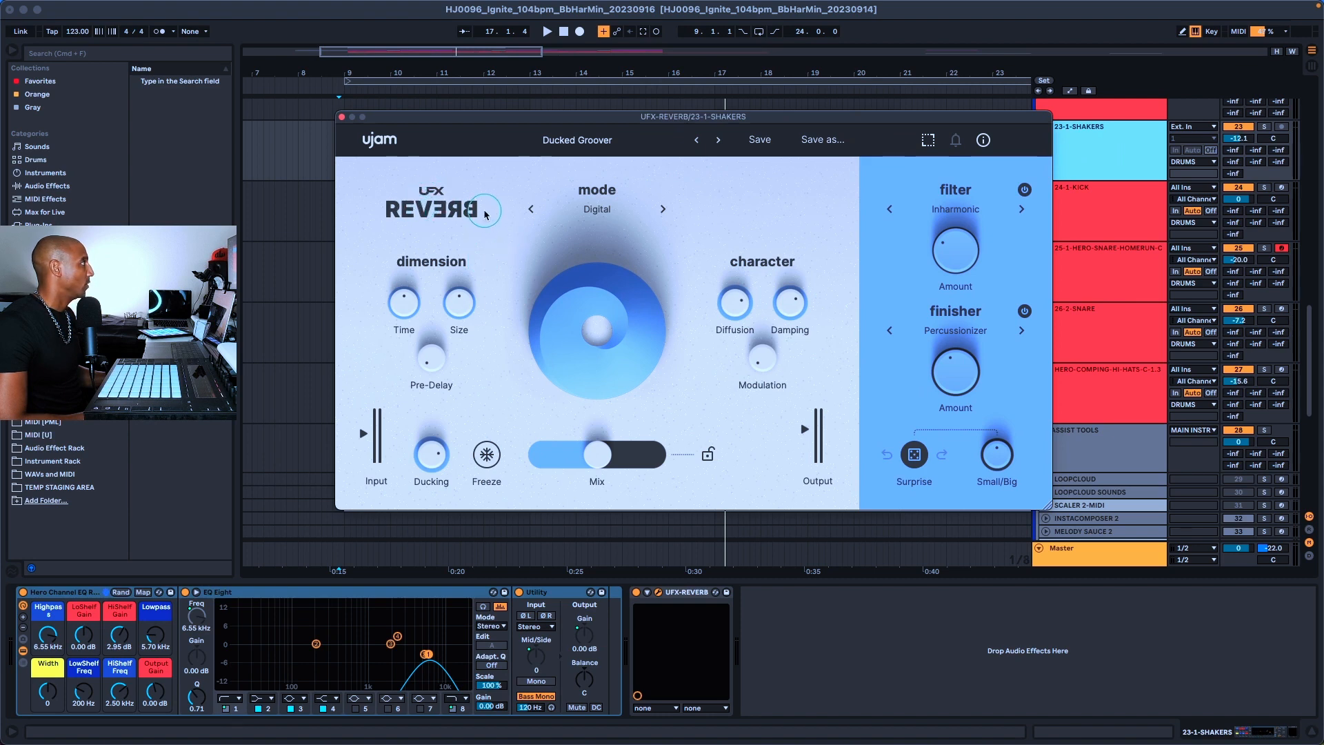
pyautogui.click(340, 118)
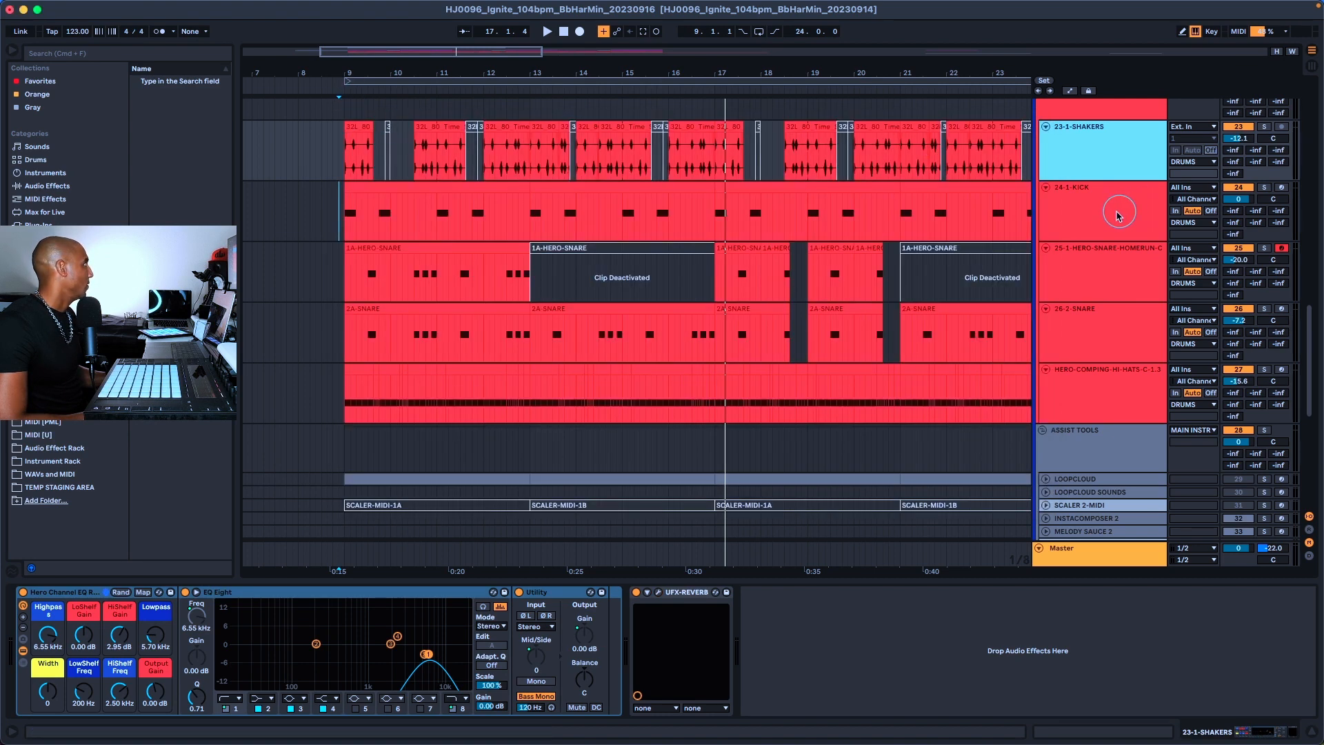
pyautogui.click(1118, 215)
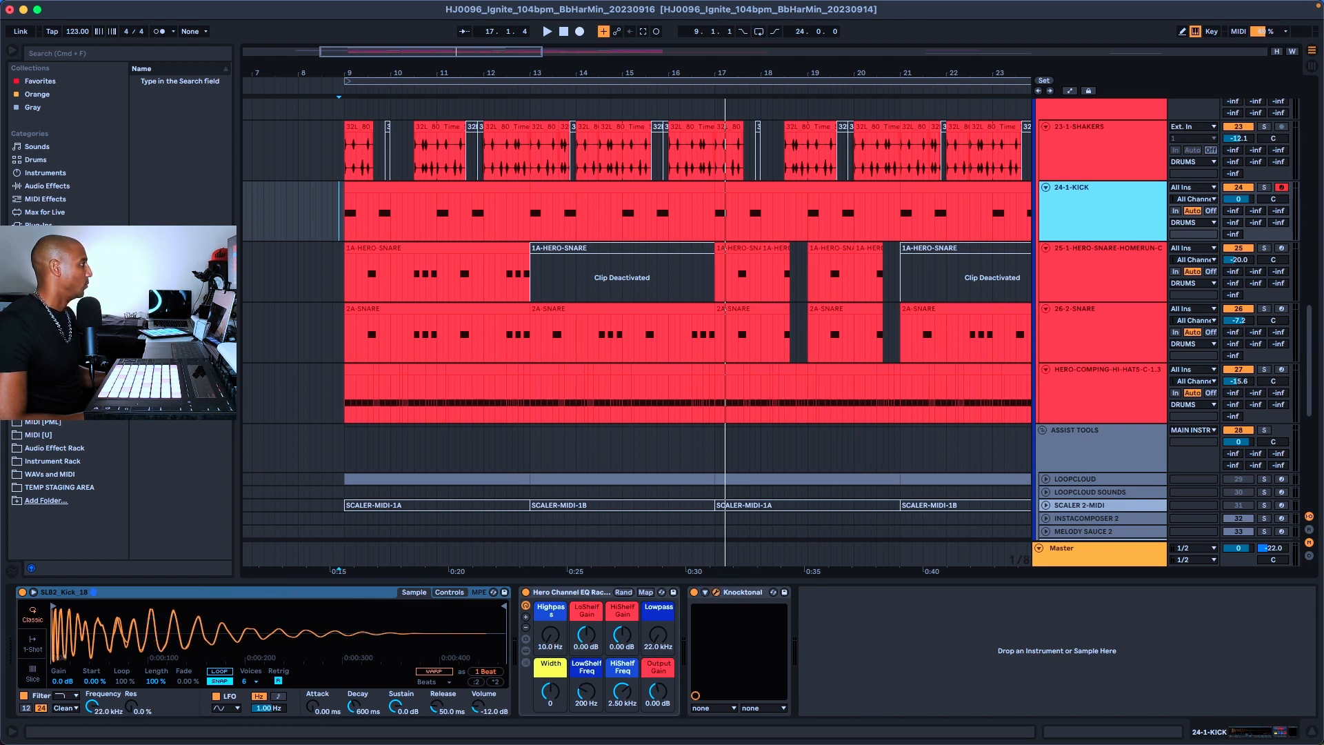
pyautogui.click(716, 592)
pyautogui.moveTo(606, 655); pyautogui.dragTo(840, 47)
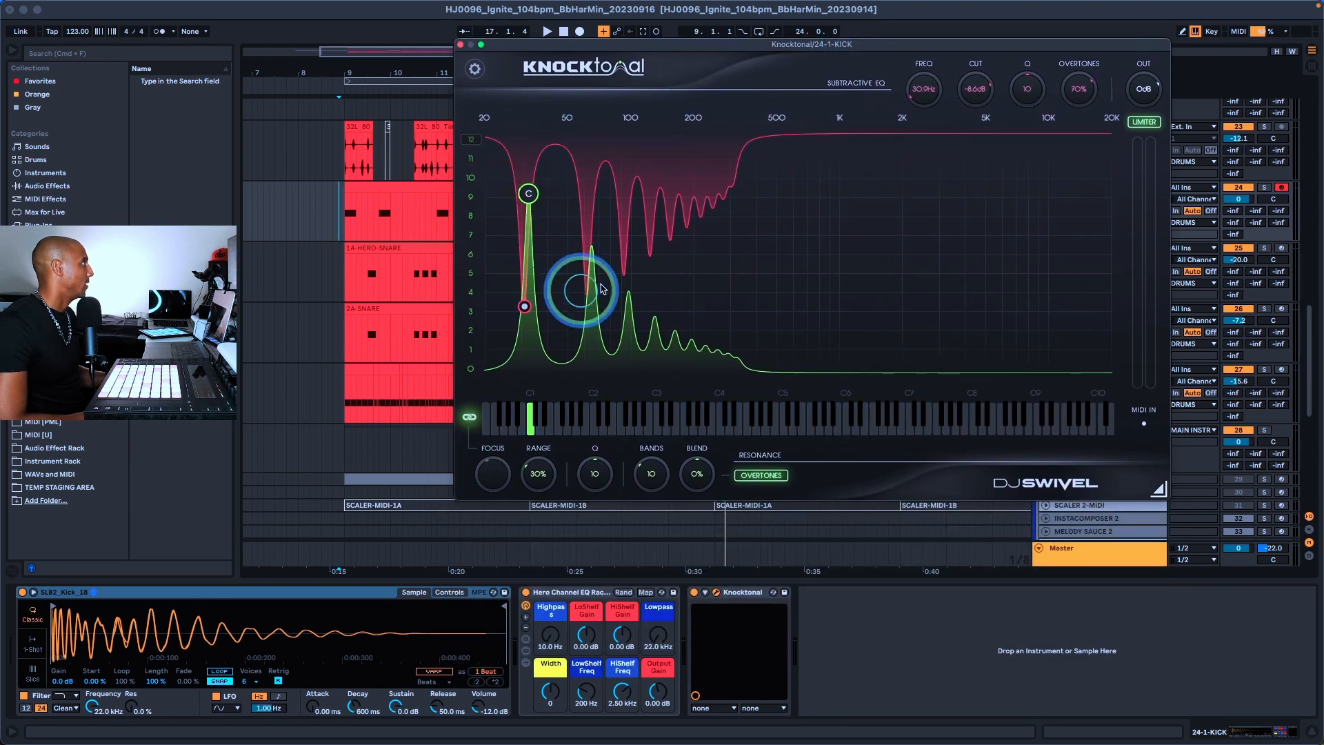
pyautogui.doubleClick(756, 45)
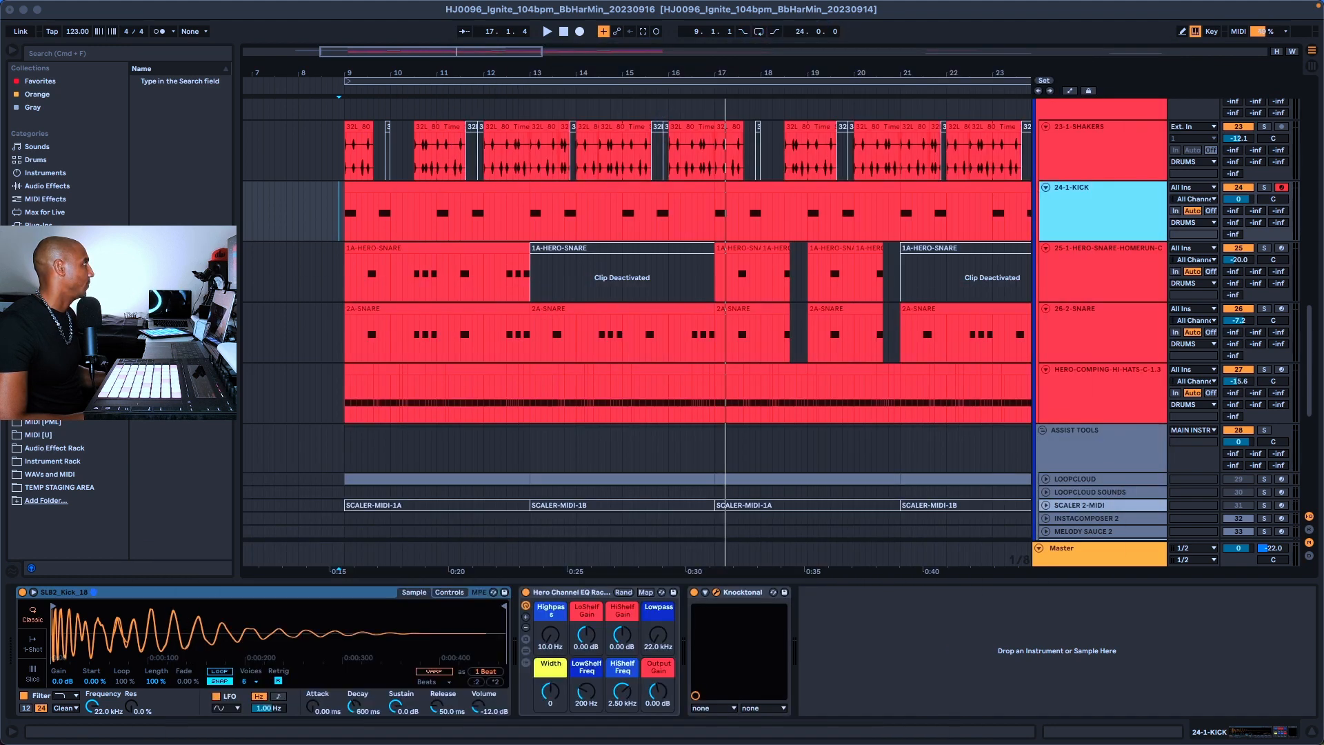
# Step: Open KNOCK Clipper and the effect after it on 25-1-HERO-SNARE-HOMERUN-C to examine their settings
pyautogui.click(1085, 279)
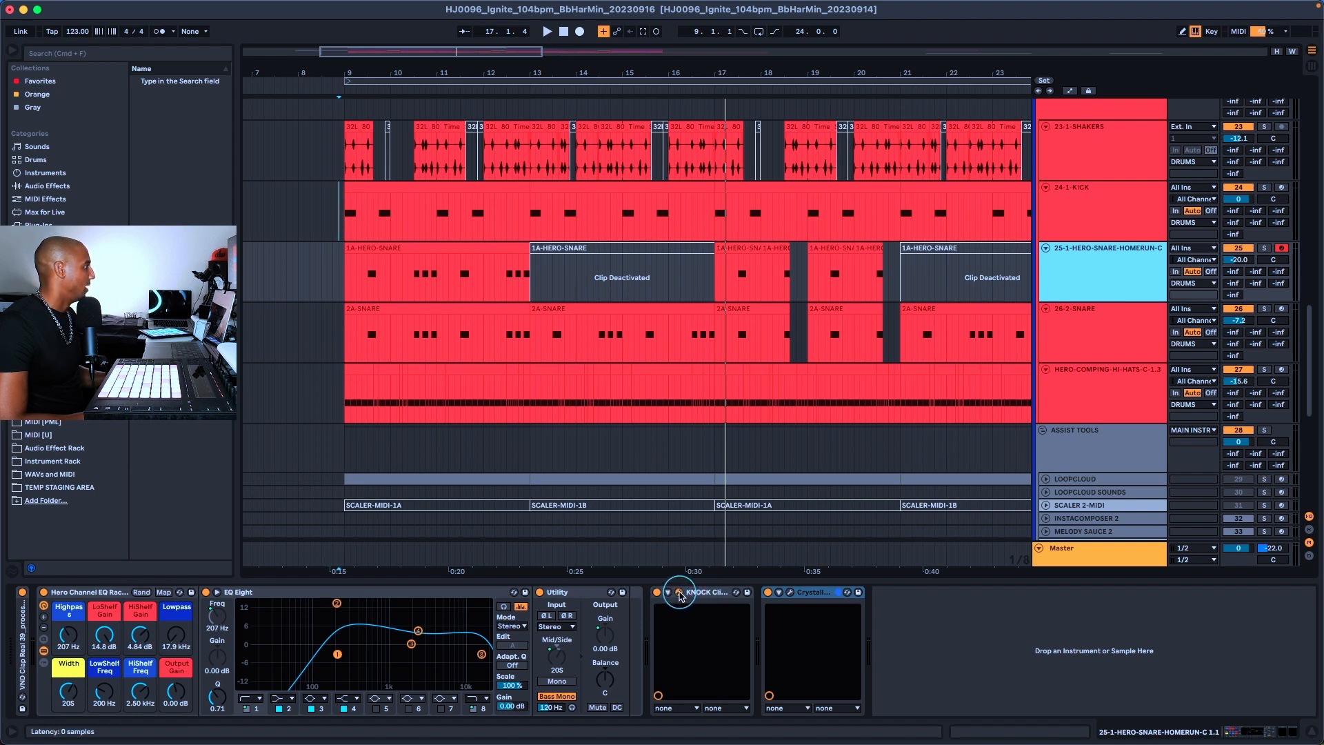
pyautogui.click(679, 593)
pyautogui.moveTo(715, 6); pyautogui.dragTo(599, 102)
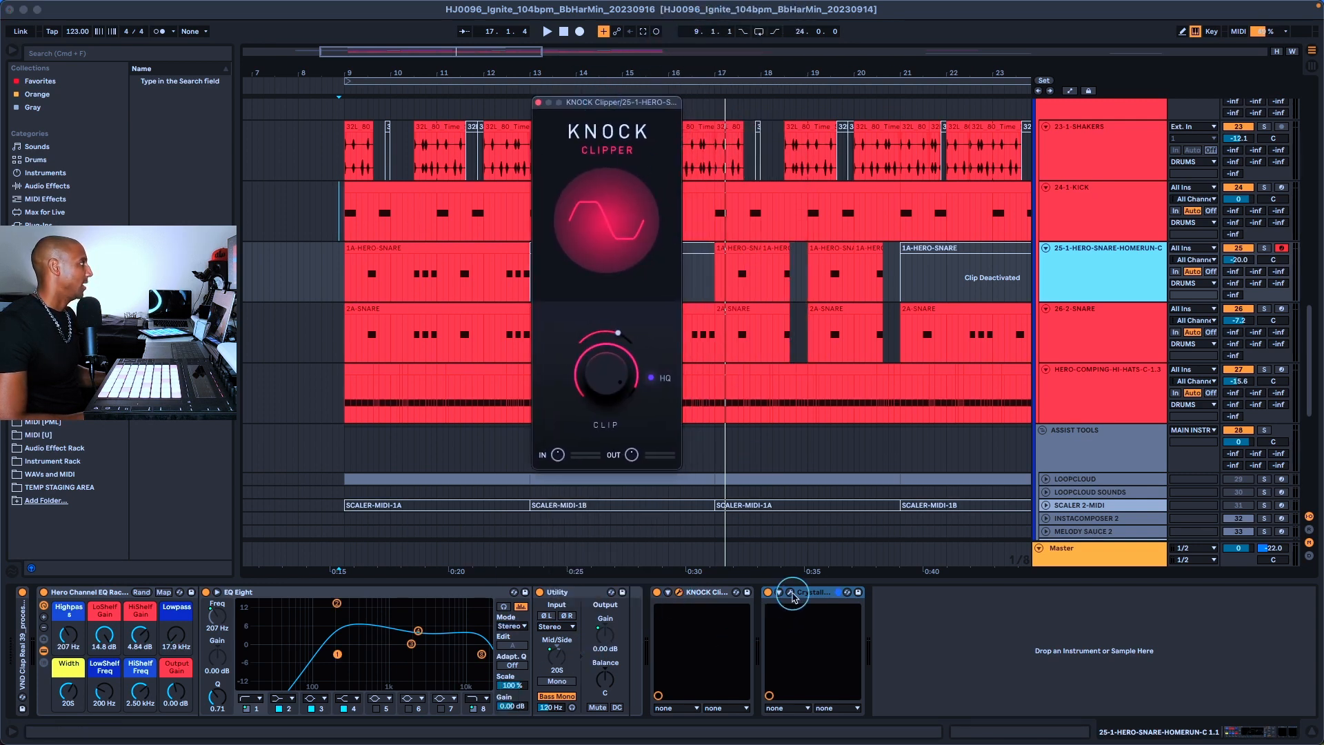
pyautogui.click(793, 596)
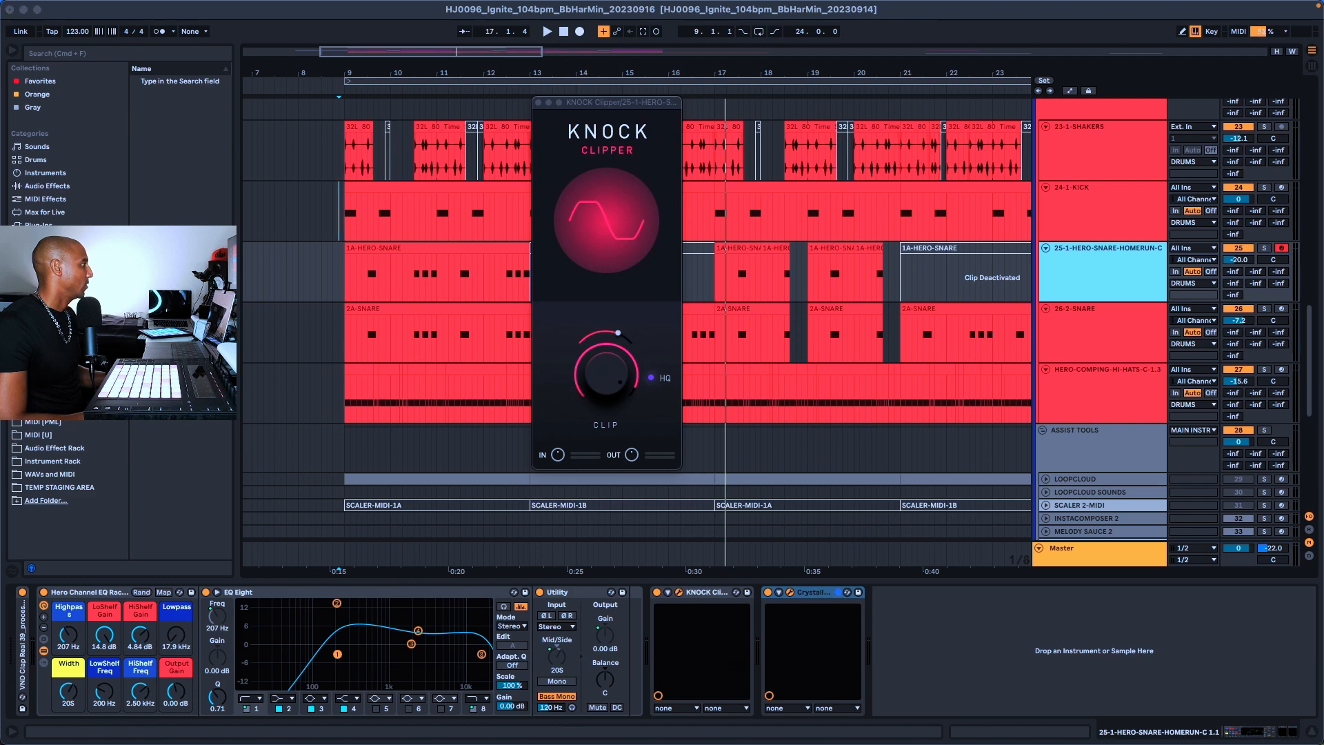
pyautogui.moveTo(767, 218); pyautogui.dragTo(985, 353)
# Step: Examine the KNOCK Clipper settings on the 26-2-SNARE track and close the plug-in window
pyautogui.click(1068, 345)
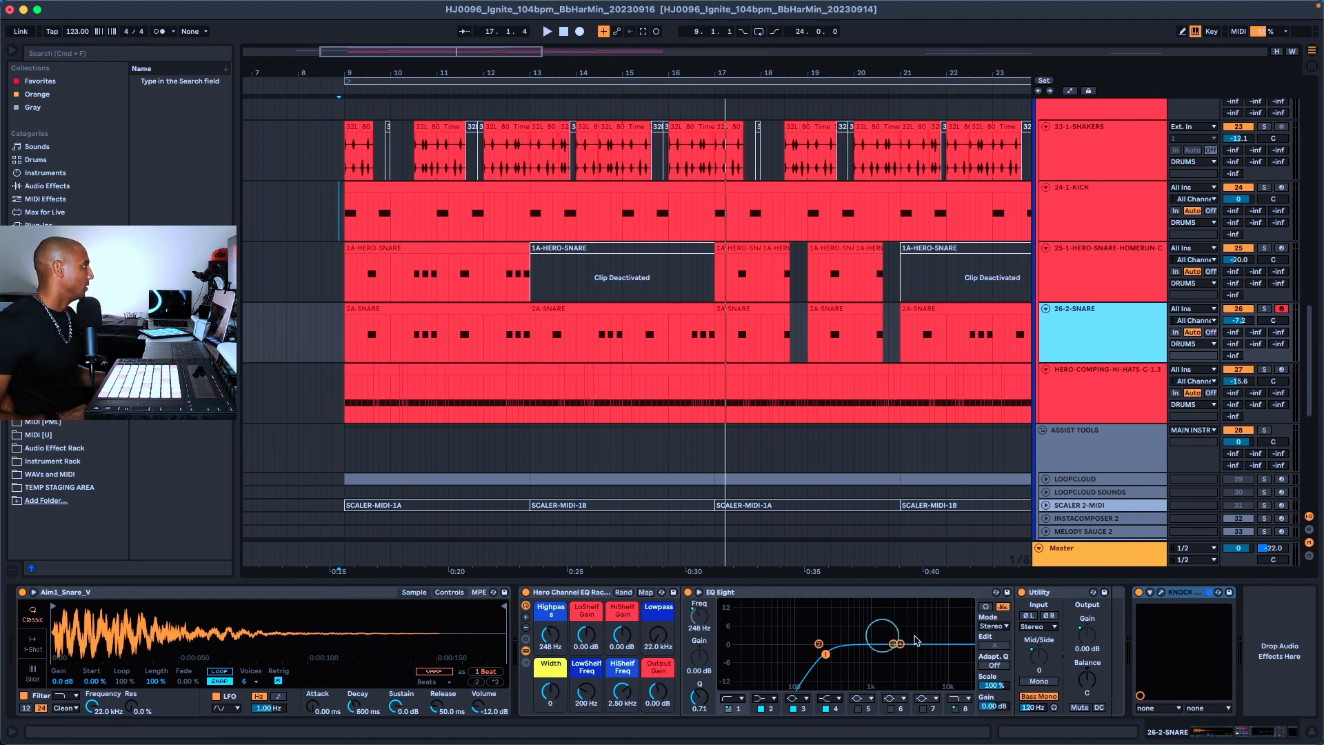
pyautogui.click(751, 669)
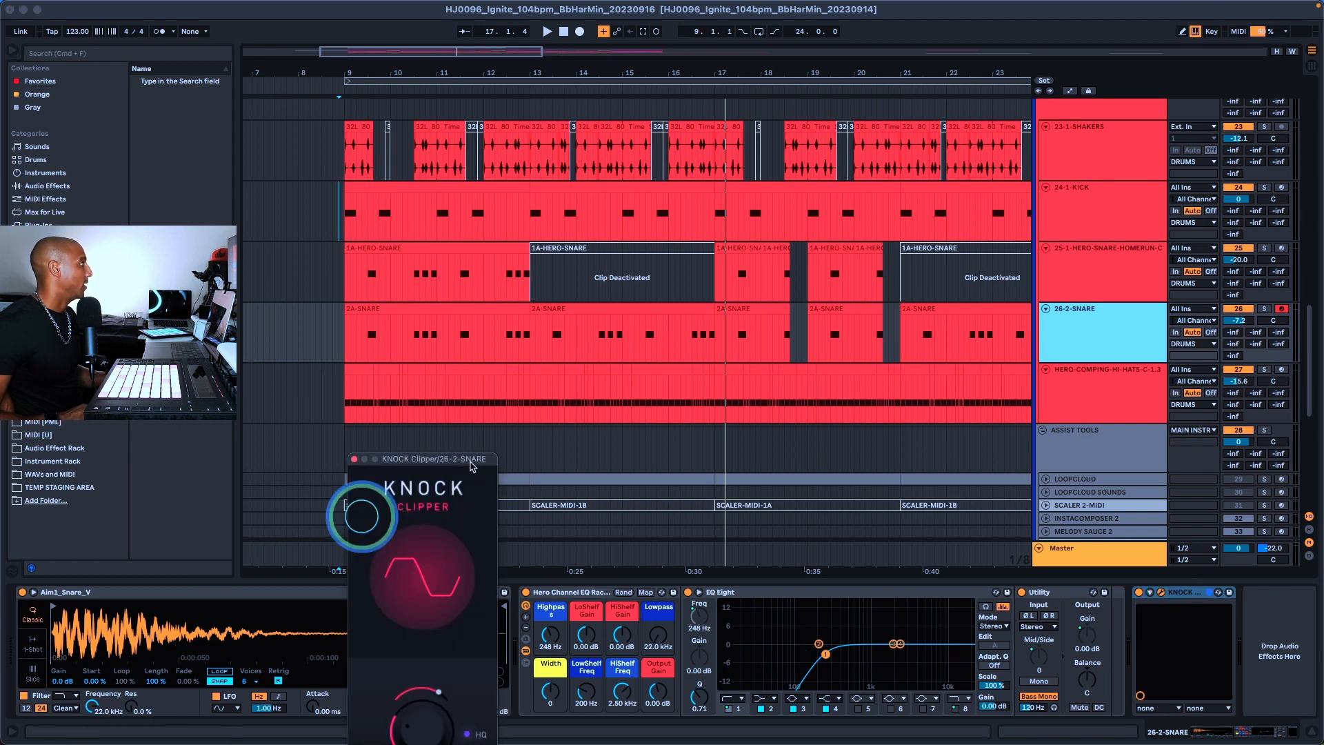
pyautogui.moveTo(470, 463); pyautogui.dragTo(934, 235)
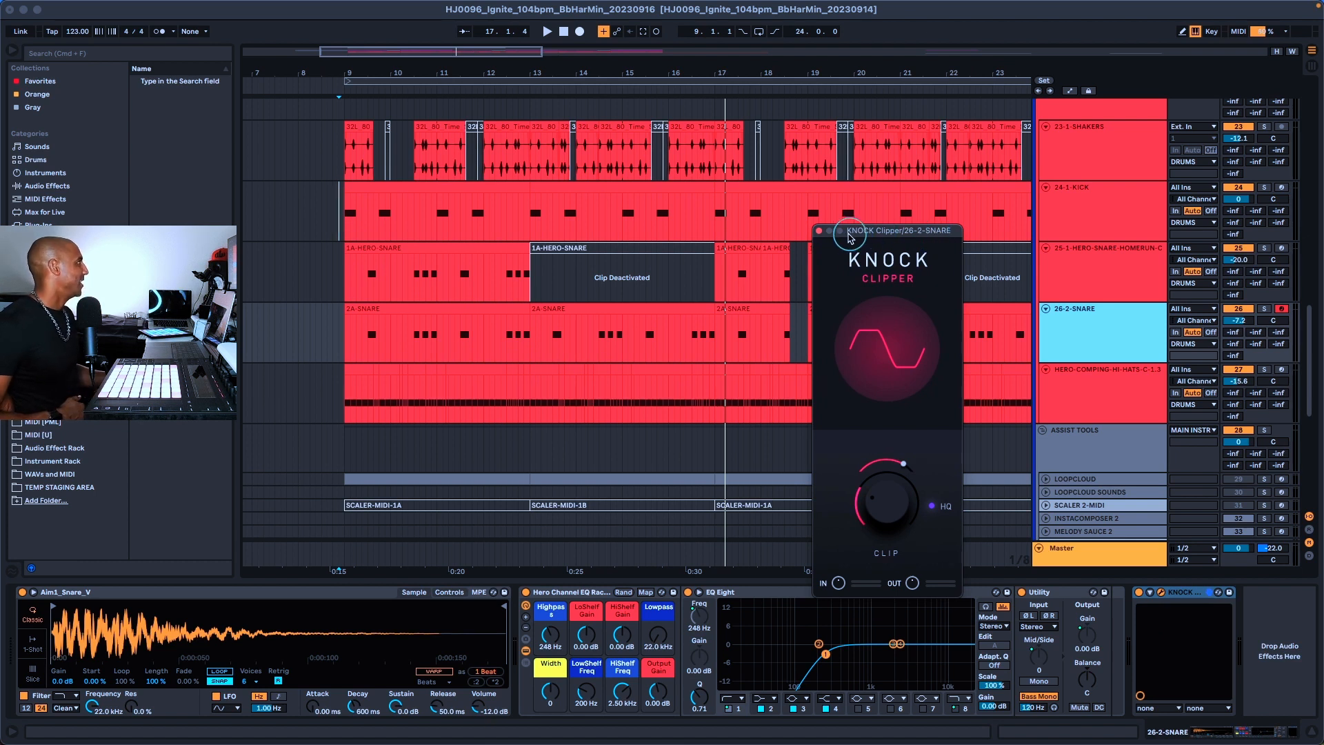
pyautogui.click(820, 231)
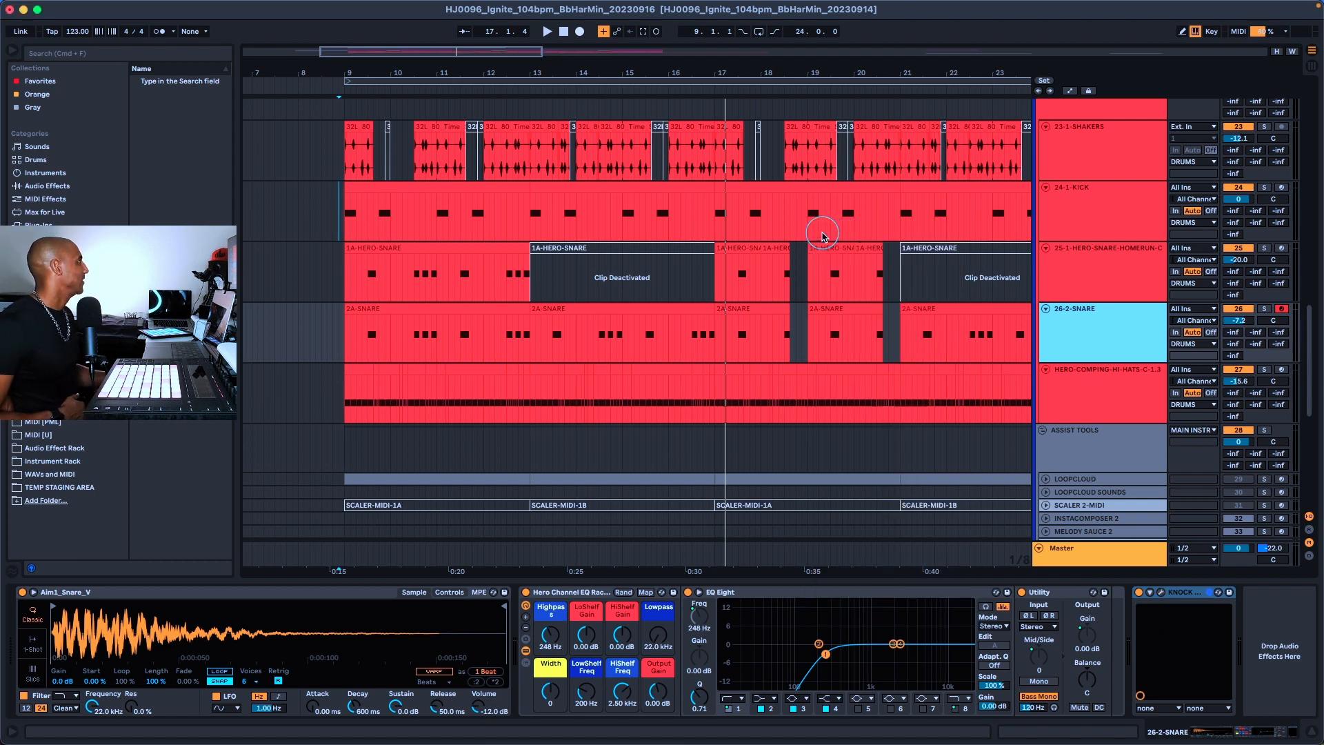
# Step: Look through the HERO-COMPING-HI-HATS-C-1.3 device chain from the sampler to Spectrum, and play the drums from 8.4.3
pyautogui.click(1125, 400)
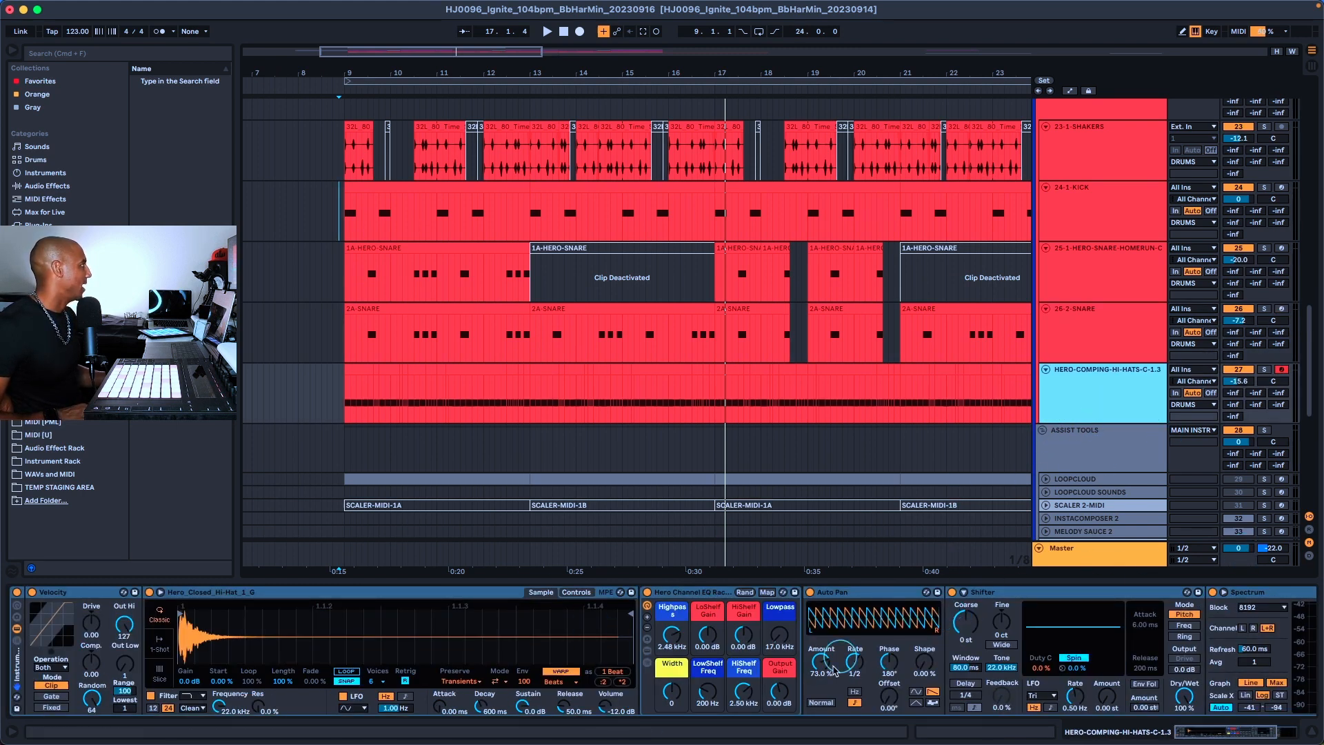
pyautogui.hscroll(5, 858, 664)
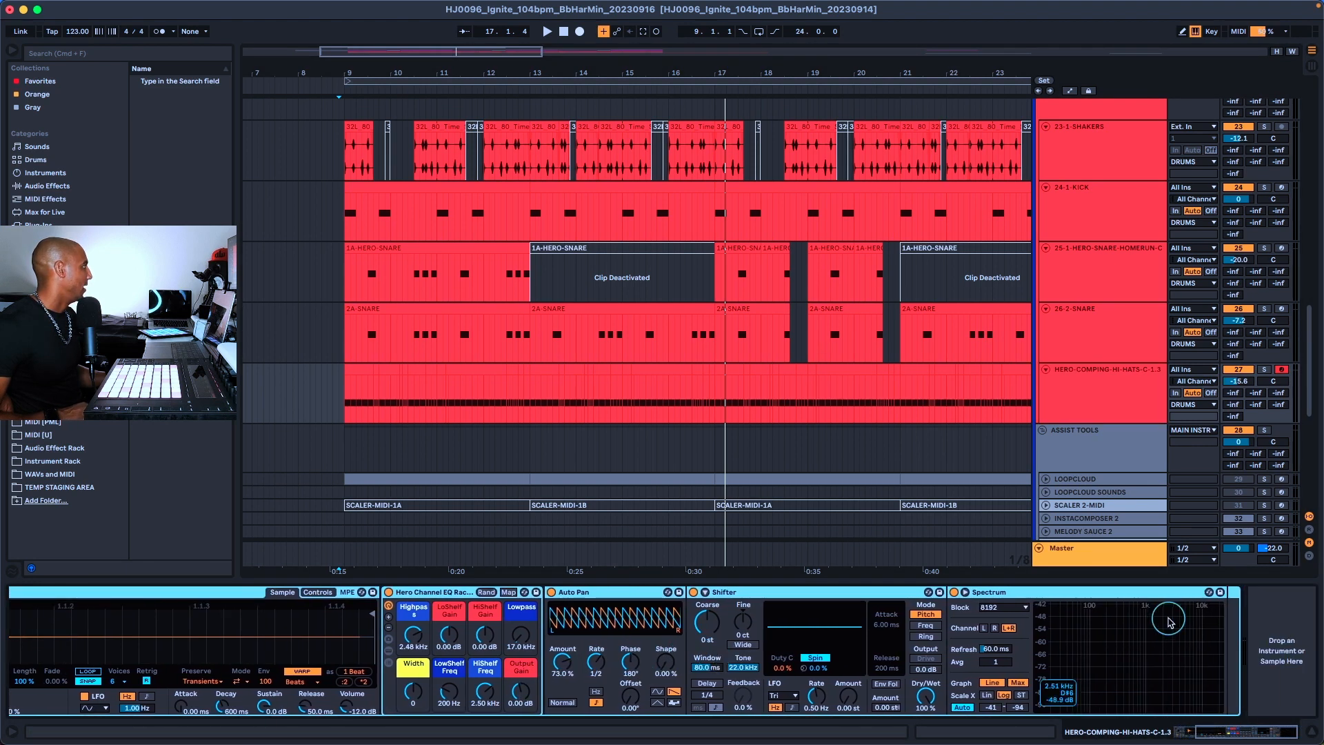
pyautogui.hscroll(-1, 1282, 606)
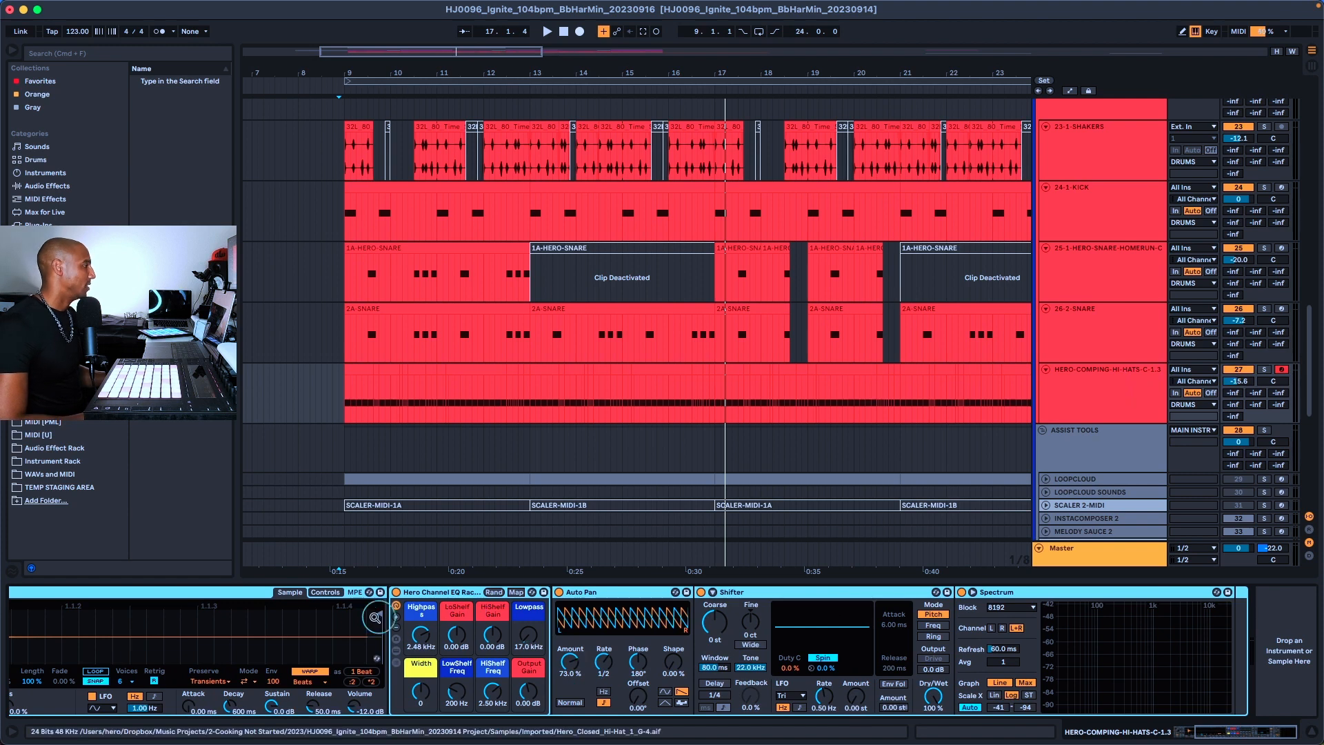
pyautogui.hscroll(-5, 585, 593)
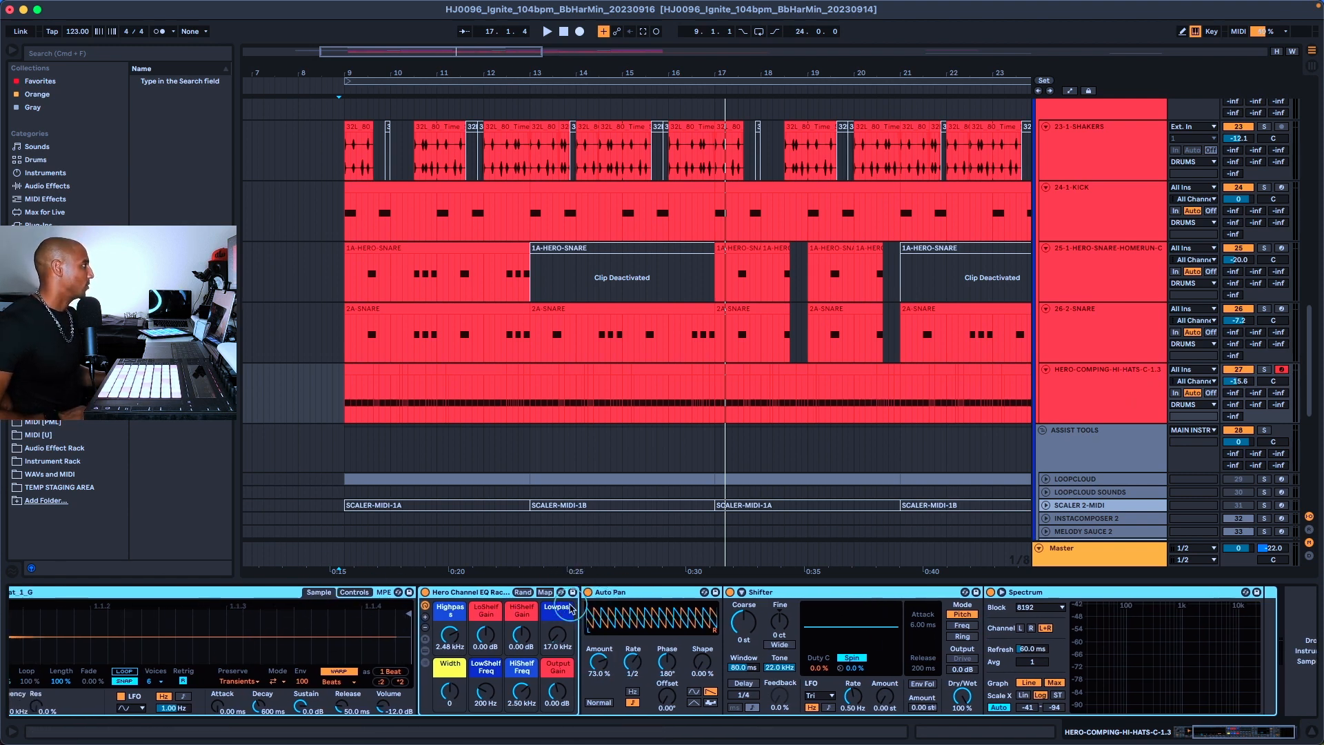
pyautogui.hscroll(-2, 268, 609)
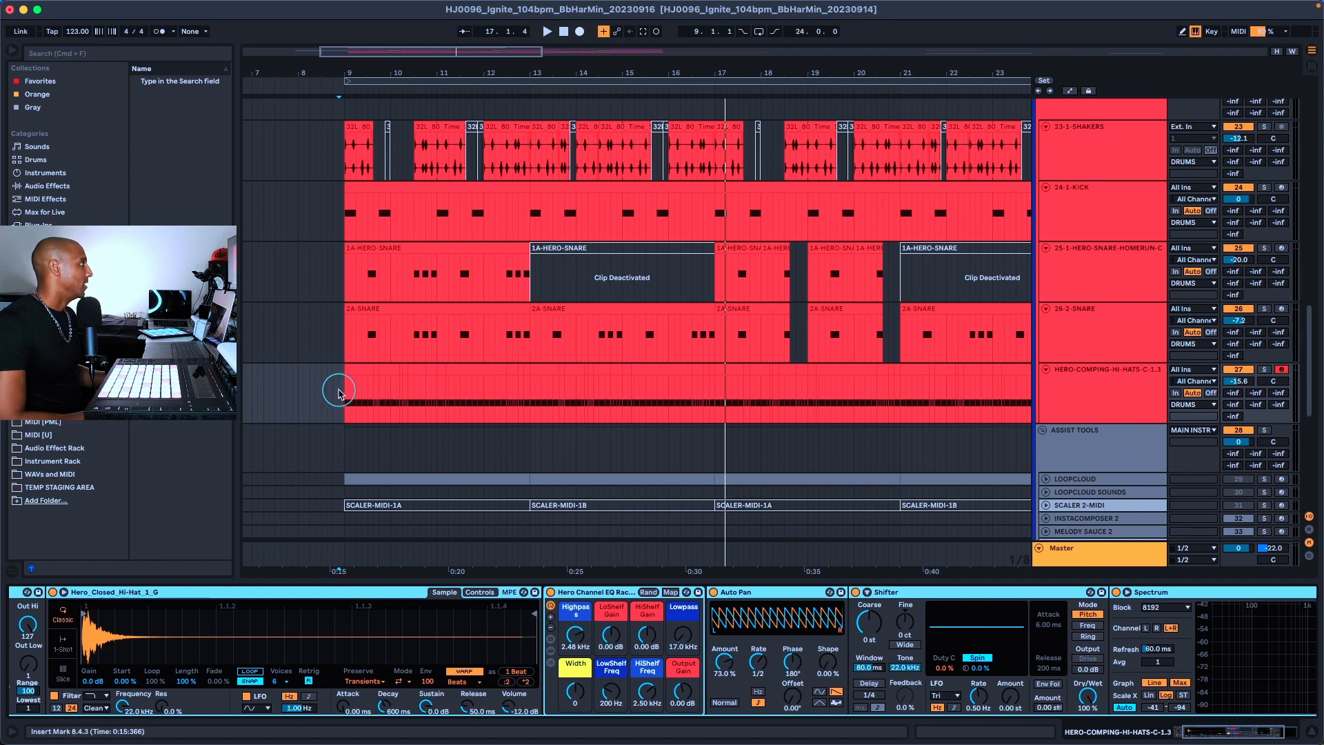
pyautogui.click(338, 392)
pyautogui.press('space')
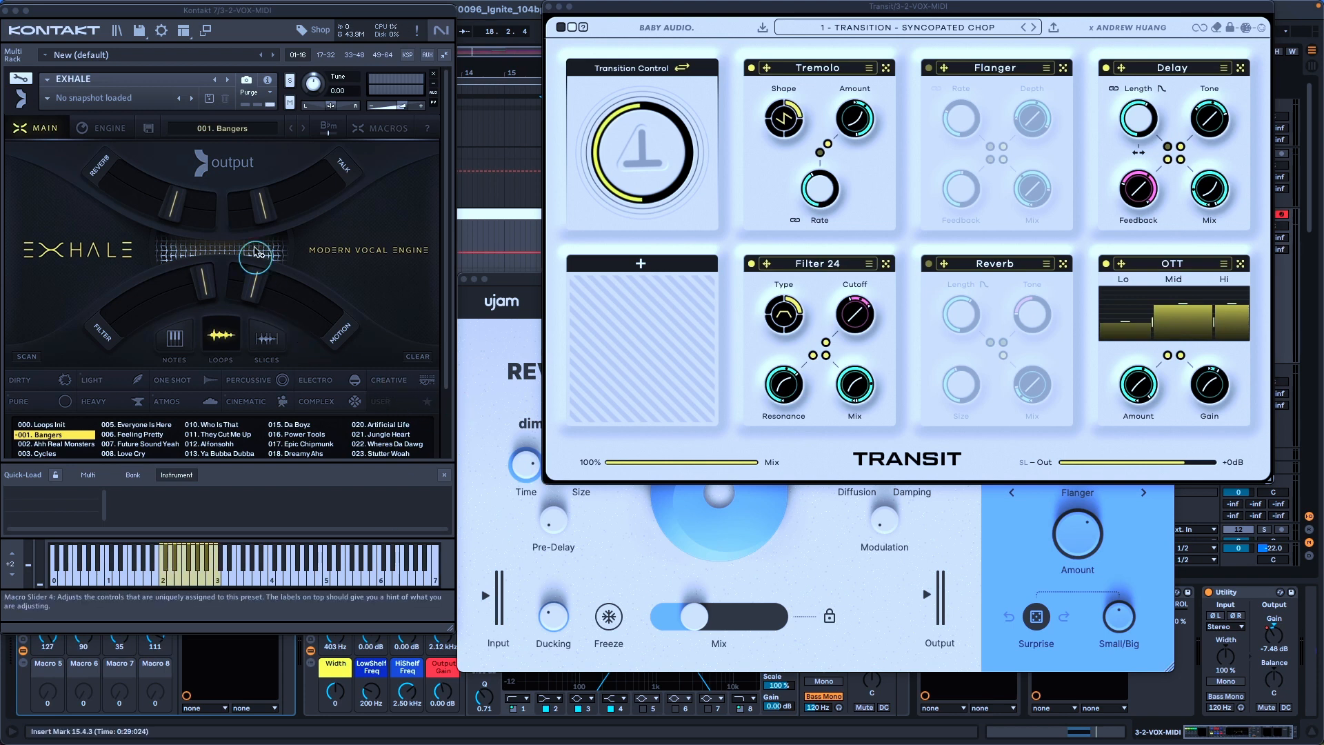
# Step: View UFX-REVERB and Transit on 3-2-VOX-MIDI, and play the vocal part with Transit in front
pyautogui.click(488, 356)
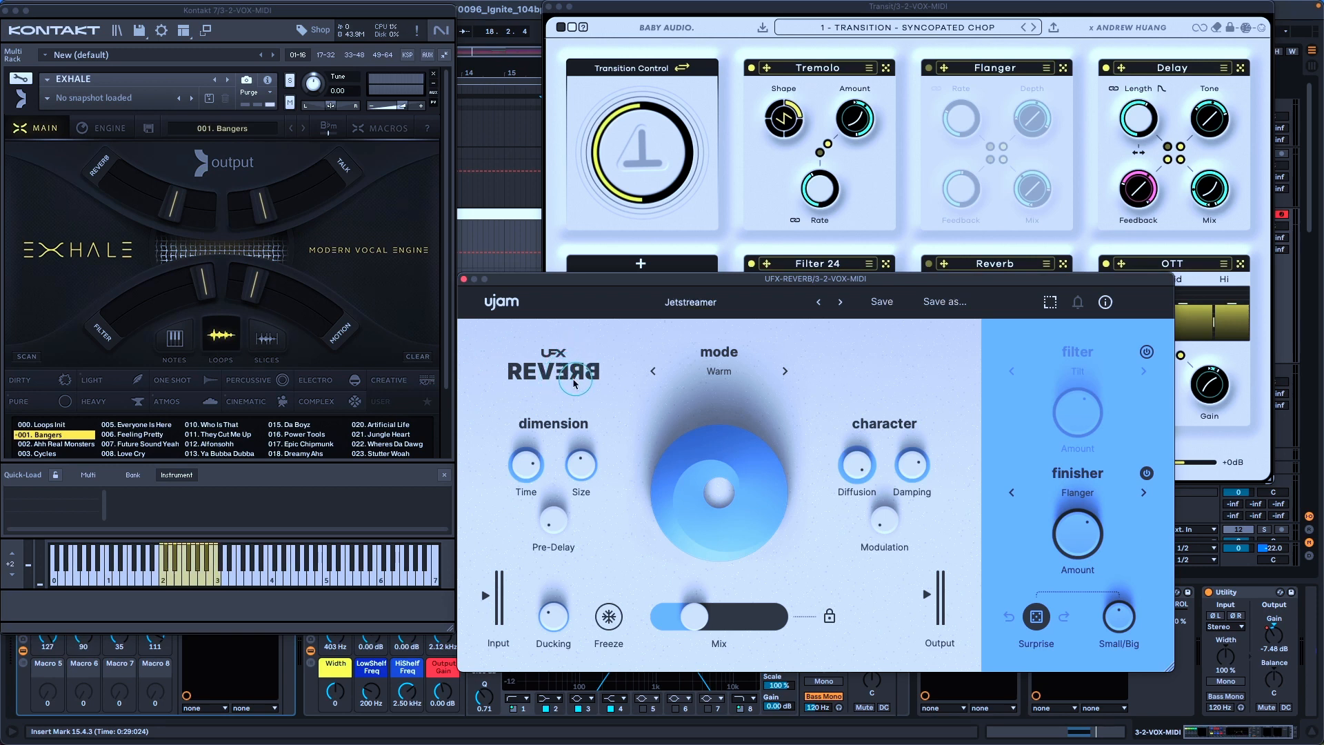
pyautogui.click(706, 9)
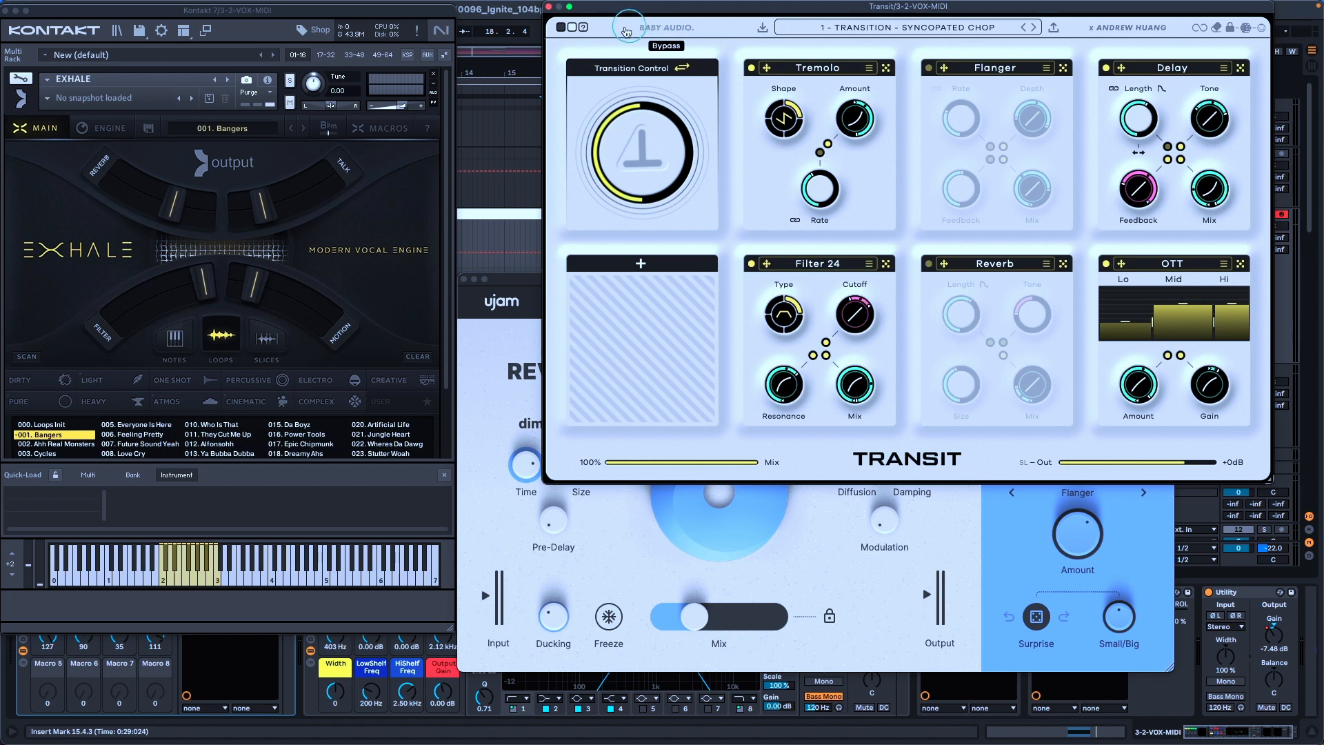
pyautogui.press('space')
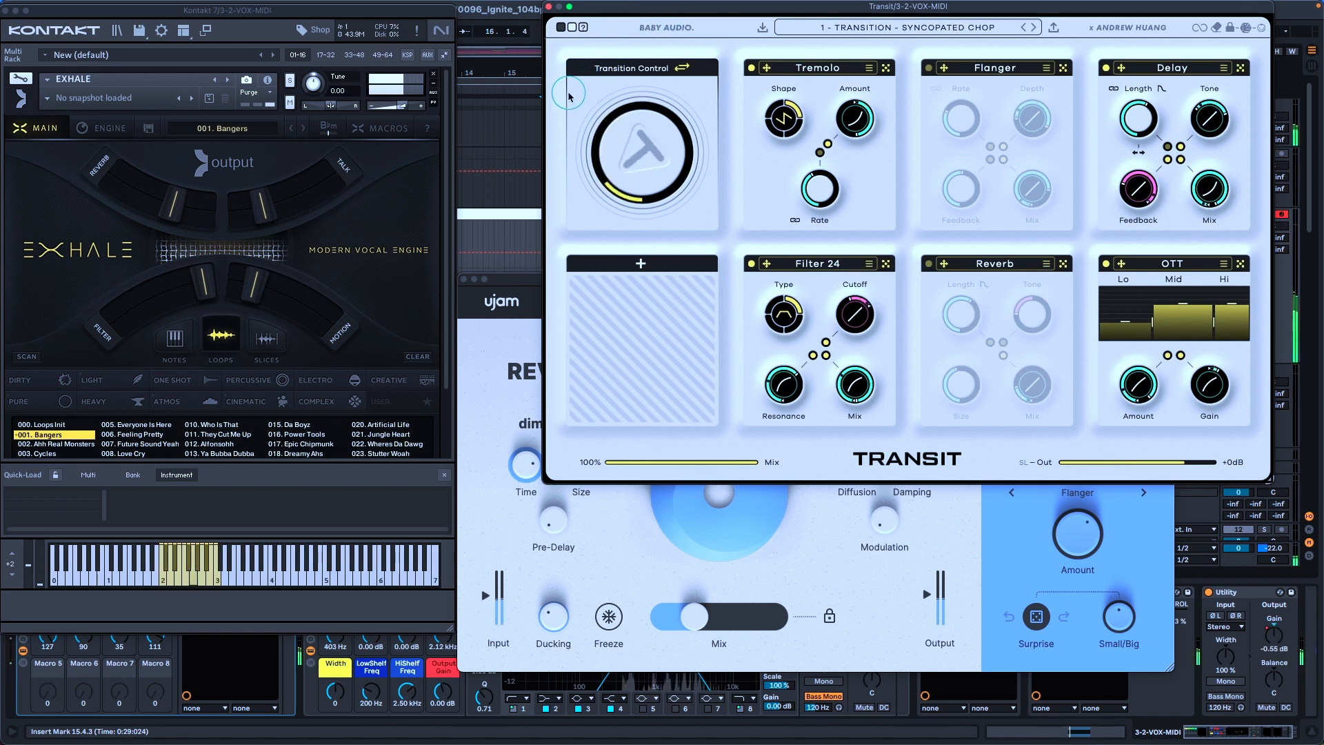